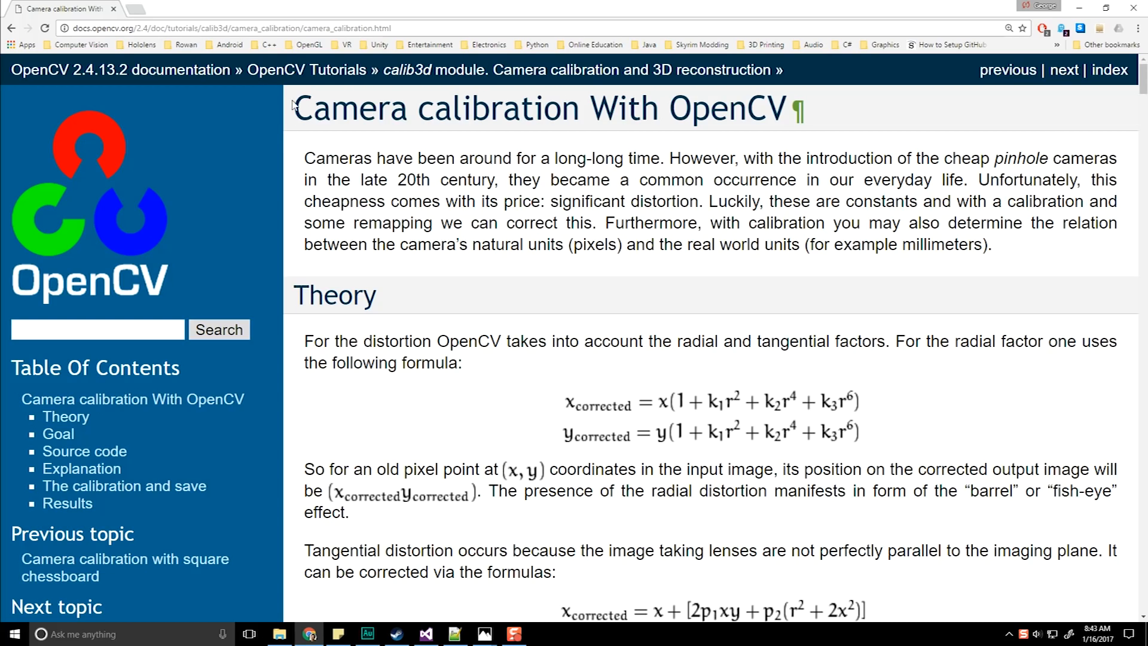
Highlight the tutorial title in Chrome, deselect it, and switch to main.cpp in Visual Studio.
{"action": "left_click_drag", "start_coordinate": [293, 105], "coordinate": [776, 119]}
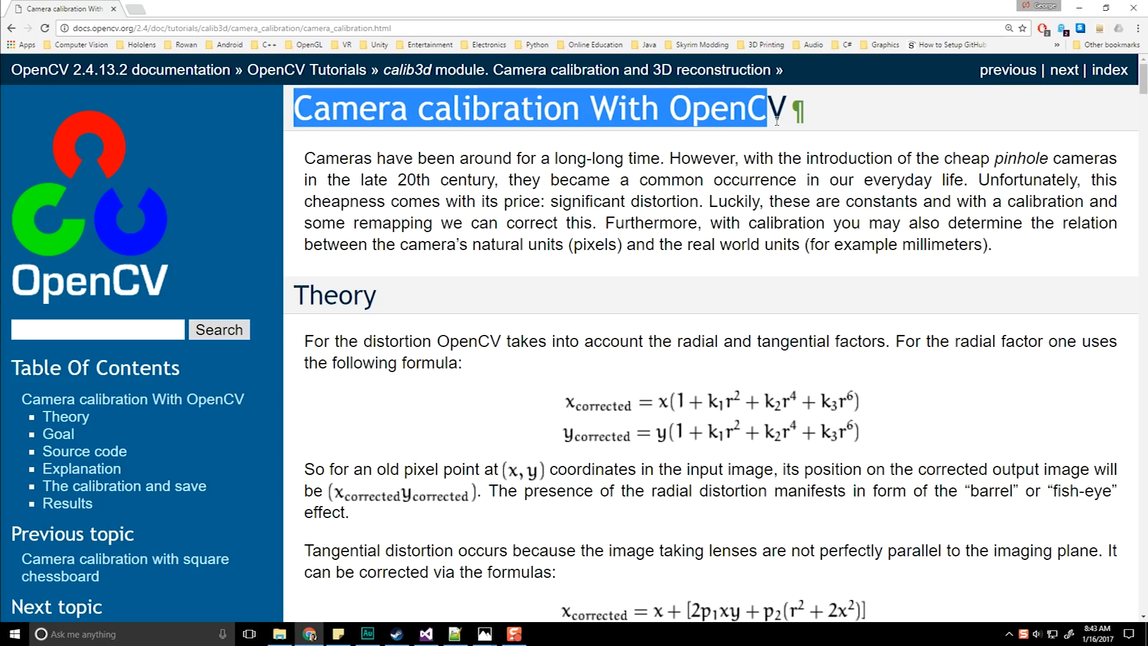
{"action": "left_click", "coordinate": [583, 334]}
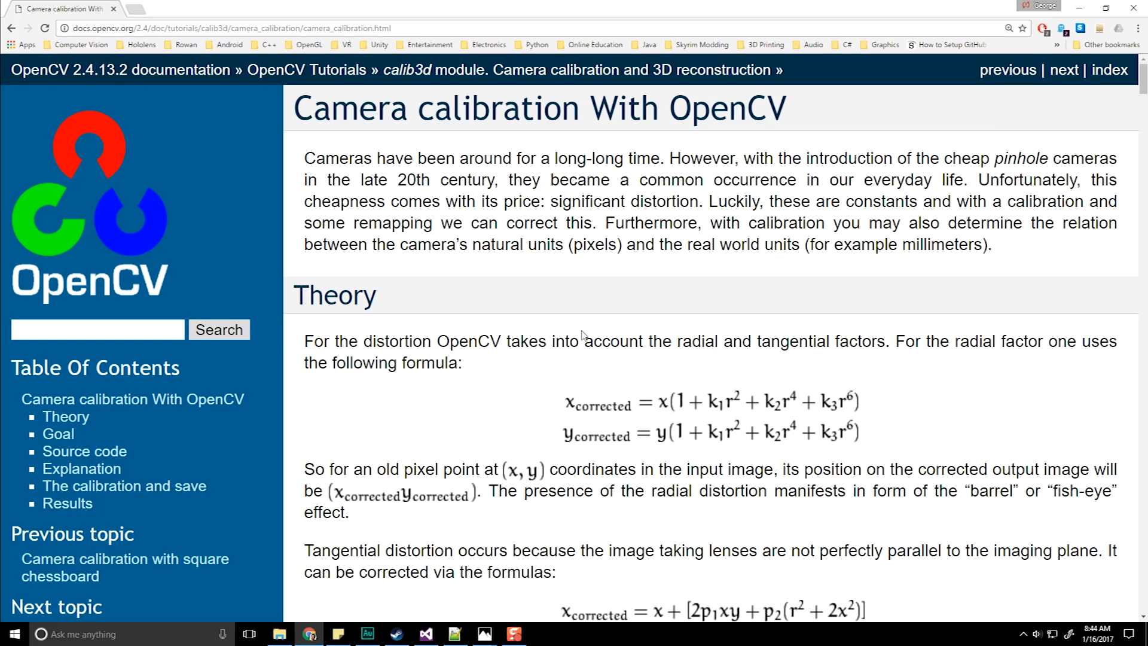
{"action": "left_click", "coordinate": [1064, 8]}
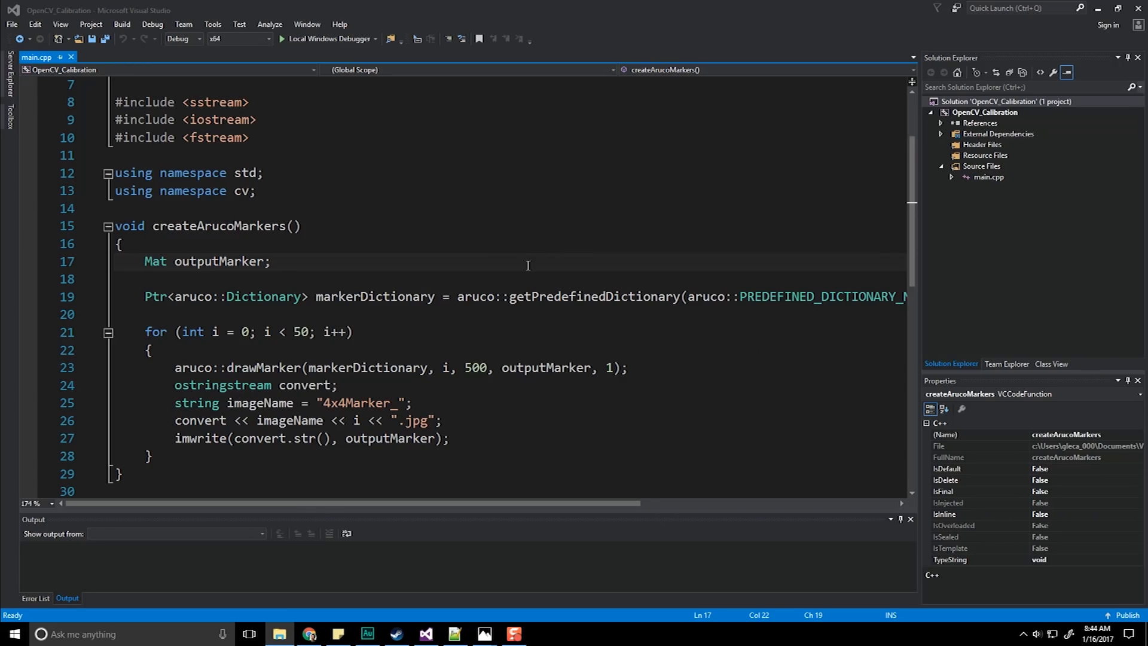
Glance at the chessboard pattern photo, return to the code, and open Calibration.png in Photos.
{"action": "left_click", "coordinate": [212, 244]}
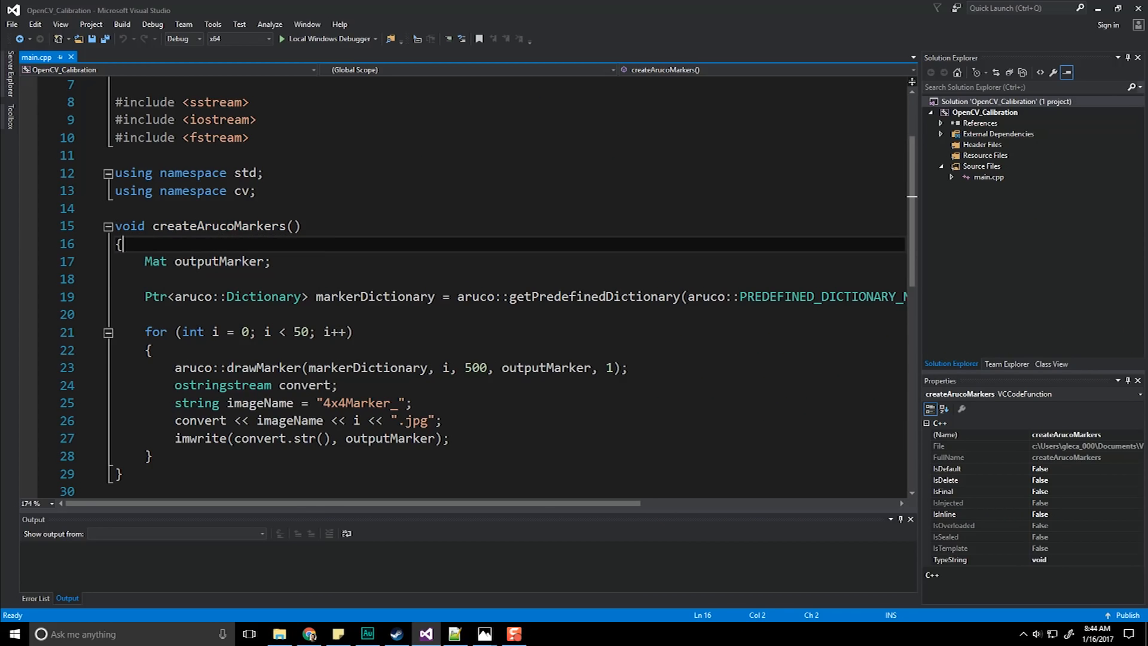
{"action": "key", "text": "alt+Tab"}
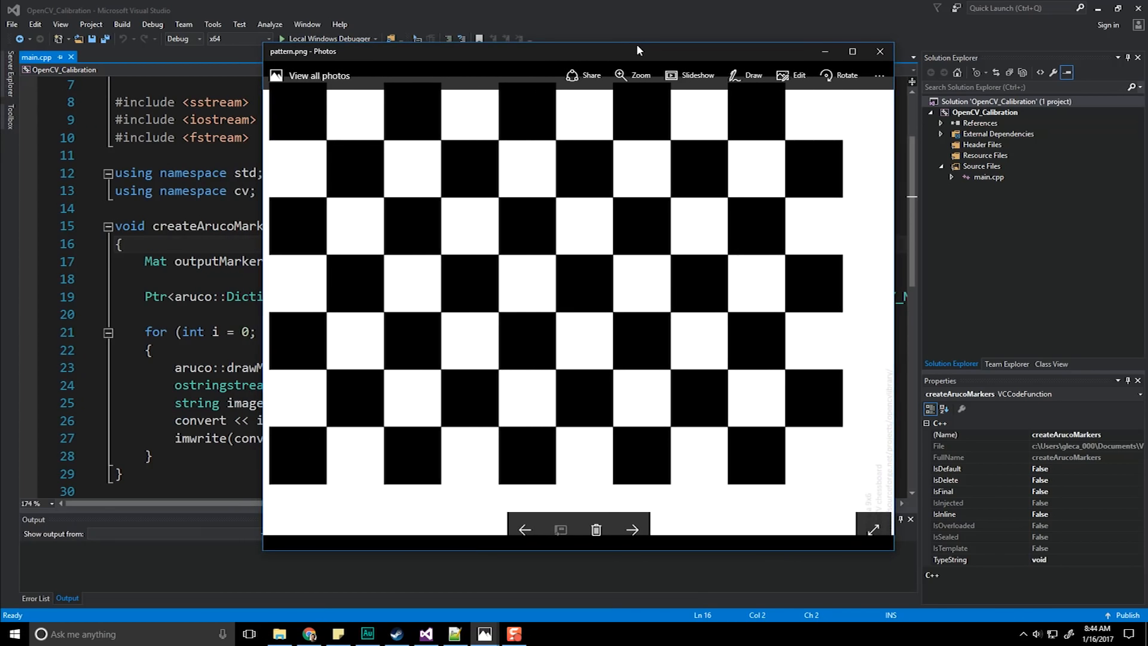
{"action": "left_click_drag", "start_coordinate": [636, 44], "coordinate": [609, 36]}
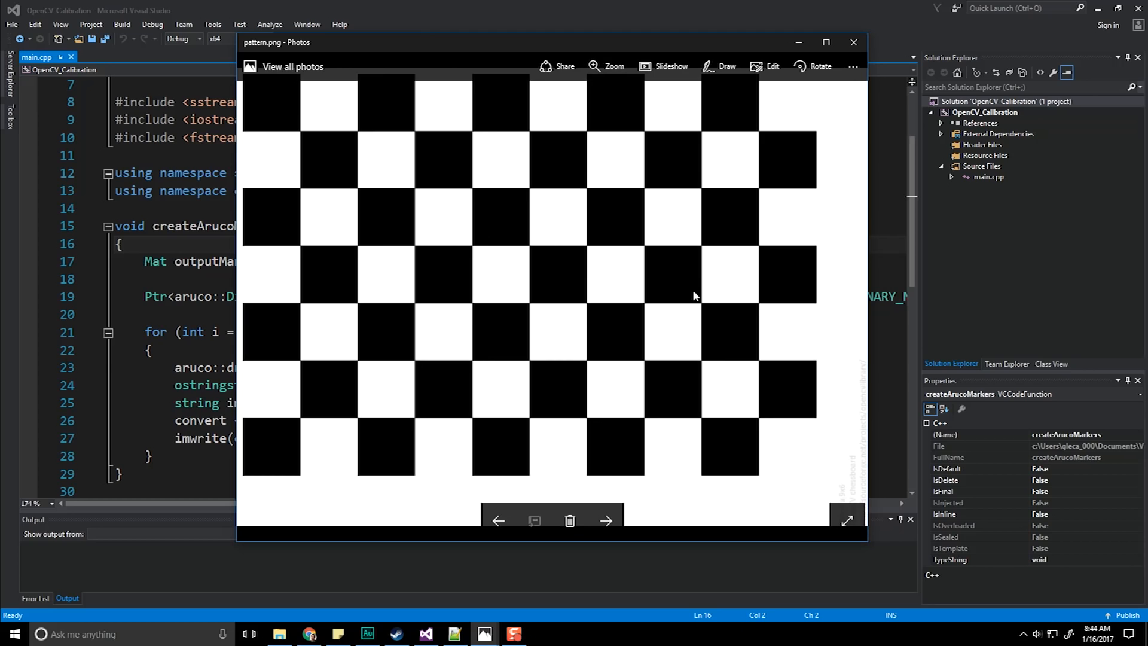
{"action": "key", "text": "alt+Tab"}
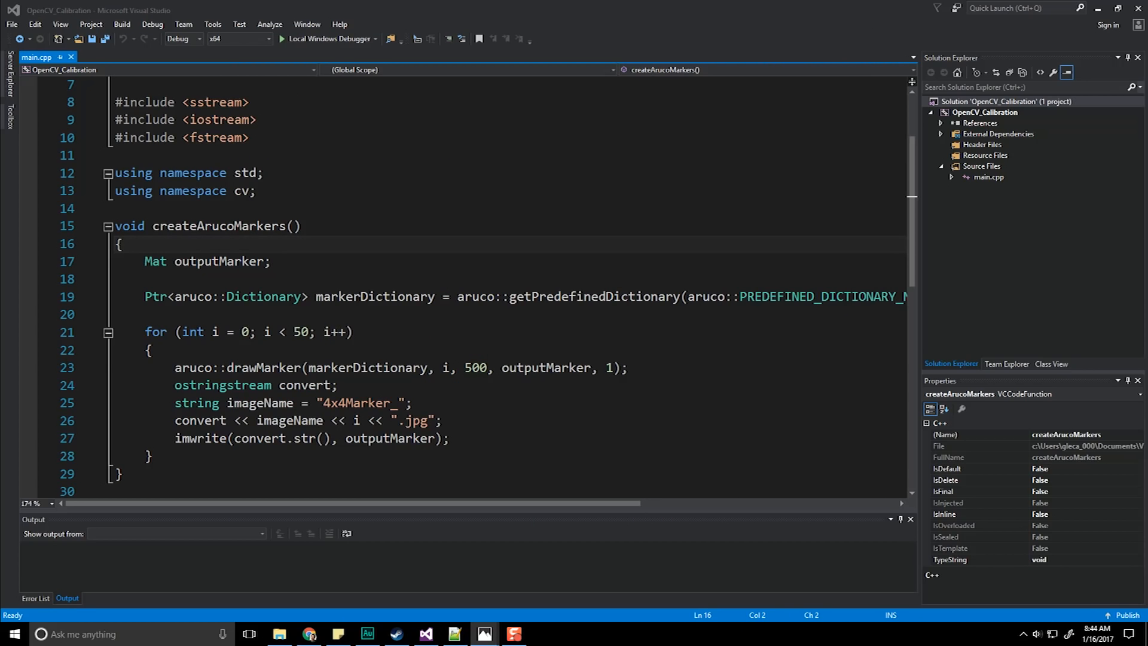
{"action": "left_click", "coordinate": [484, 634]}
Centre the Calibration.png photo over the editor, then close it to return to the code.
{"action": "left_click_drag", "start_coordinate": [129, 75], "coordinate": [661, 75]}
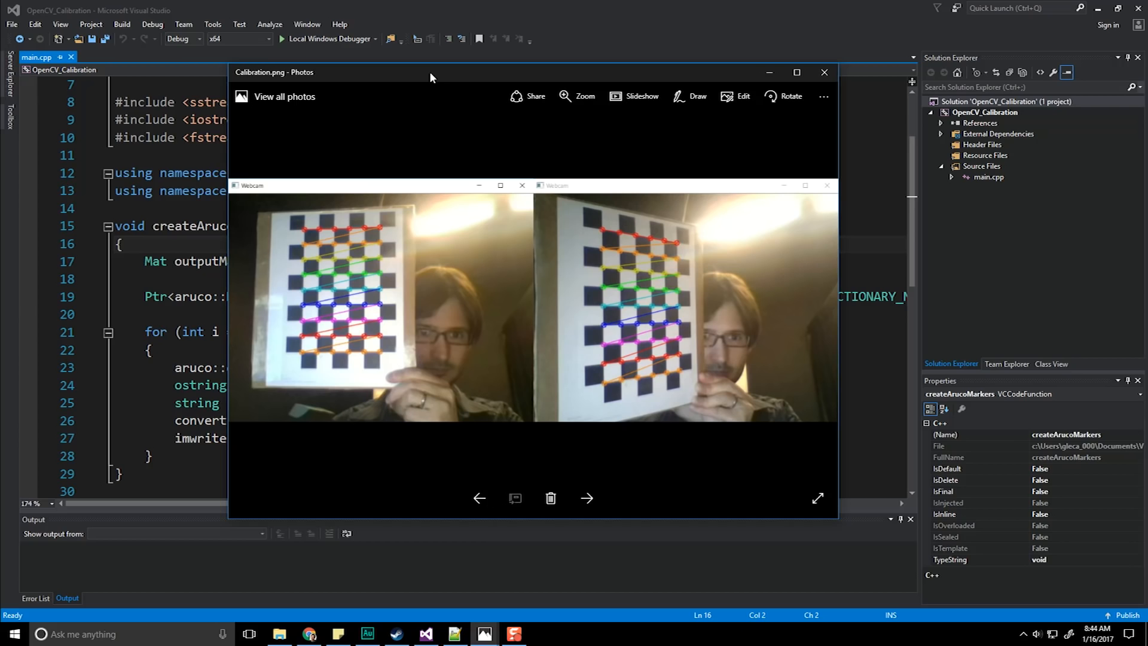
{"action": "key", "text": "alt+F4"}
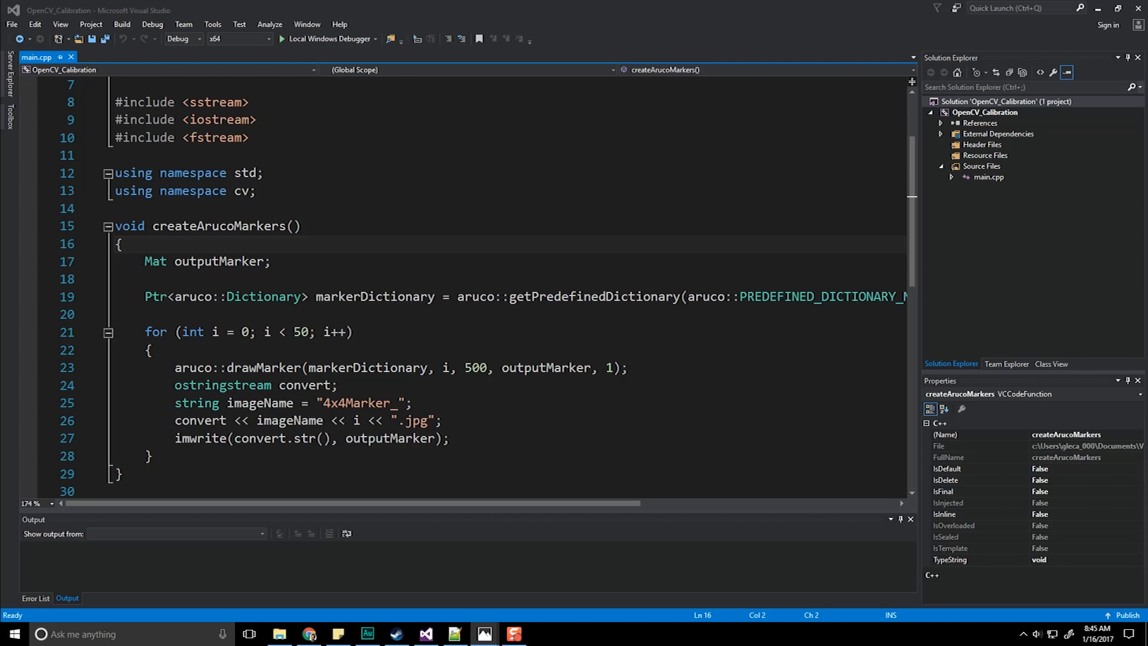
Centre the example matrix output photo, close it, and switch to the webcam photos folder.
{"action": "left_click_drag", "start_coordinate": [120, 75], "coordinate": [450, 75]}
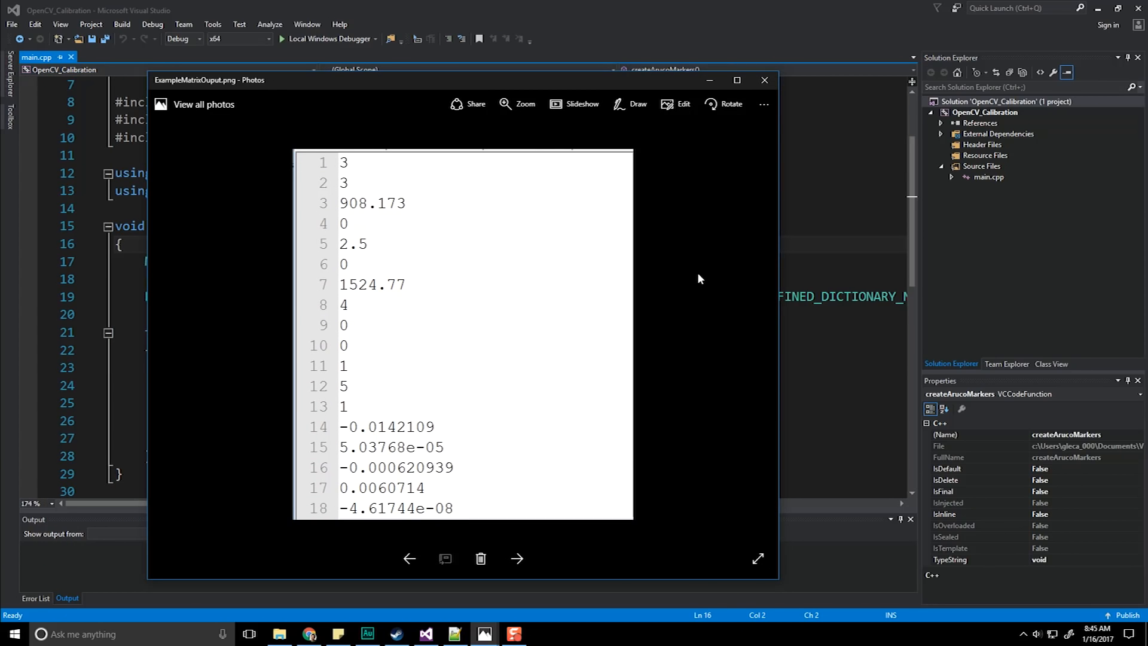
{"action": "key", "text": "alt+F4"}
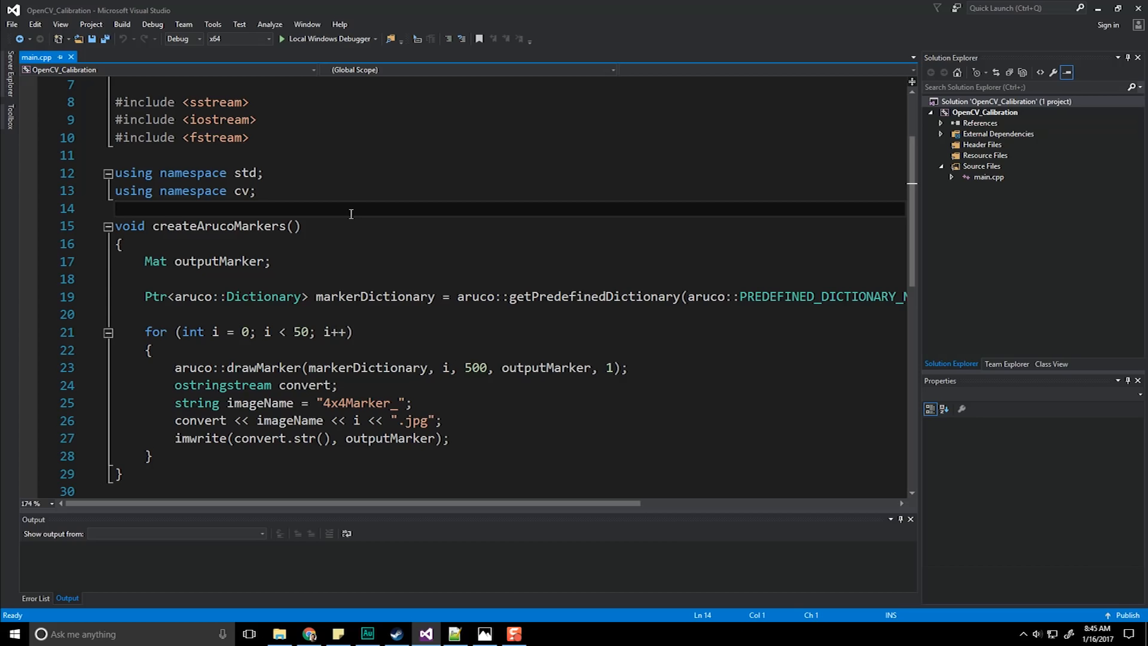
{"action": "key", "text": "alt+Tab"}
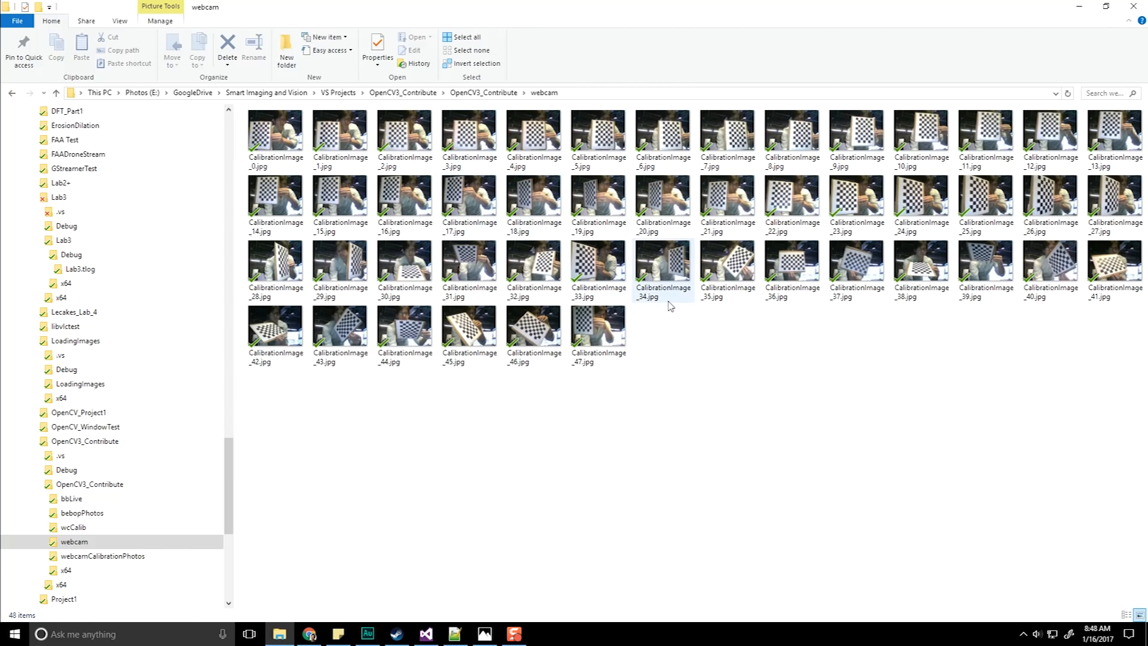
Page through CalibrationImage_0 to _47 in Photos, close the viewer, and go back to OpenCV3_Contribute.
{"action": "double_click", "coordinate": [276, 139]}
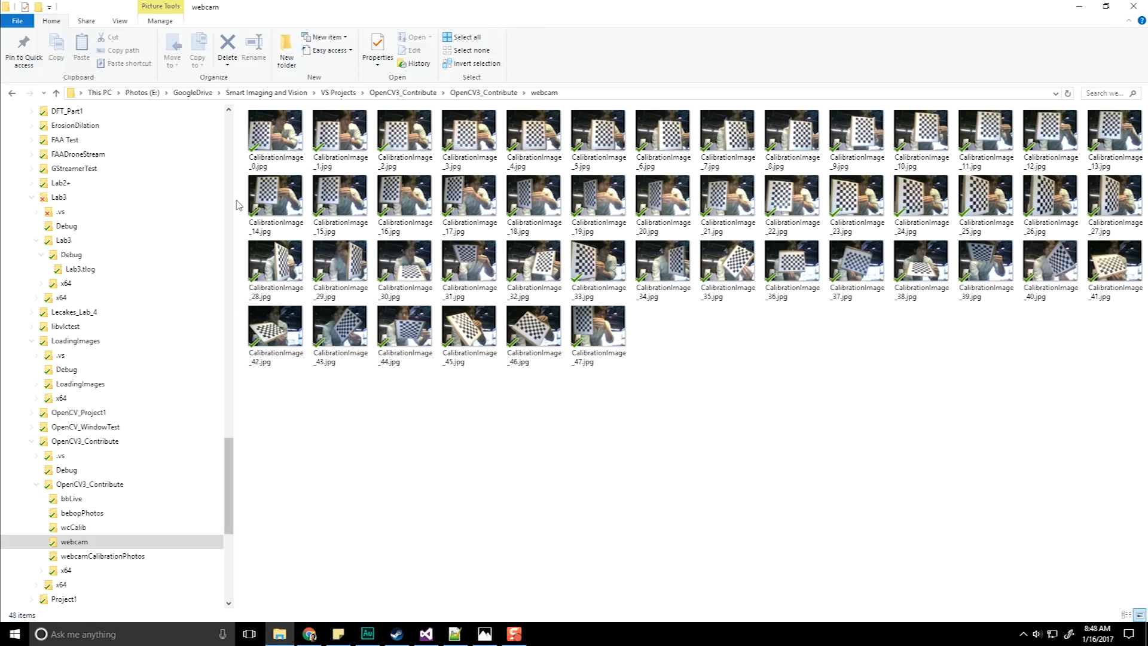
{"action": "key", "text": "Right"}
{"action": "key", "text": "Right"}
{"action": "key", "text": "Right"}
{"action": "key", "text": "Right"}
{"action": "key", "text": "Right"}
{"action": "key", "text": "Right"}
{"action": "key", "text": "Right"}
{"action": "key", "text": "Right"}
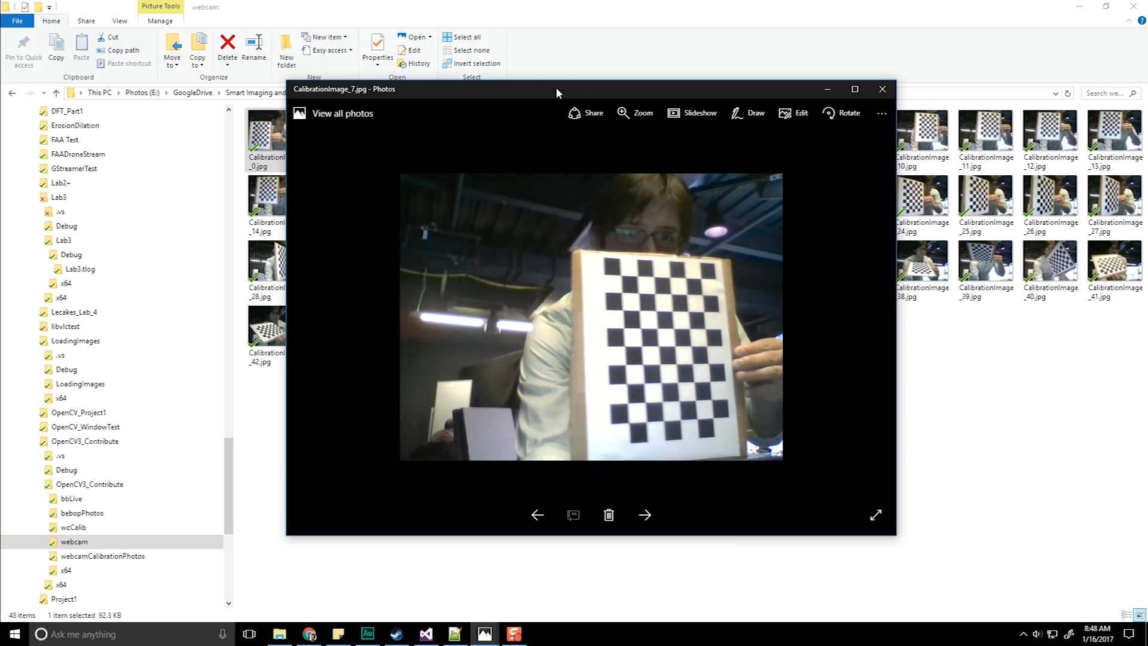
{"action": "key", "text": "Right"}
{"action": "key", "text": "Right"}
{"action": "key", "text": "Right"}
{"action": "key", "text": "Right"}
{"action": "key", "text": "Right"}
{"action": "key", "text": "Right"}
{"action": "key", "text": "Right"}
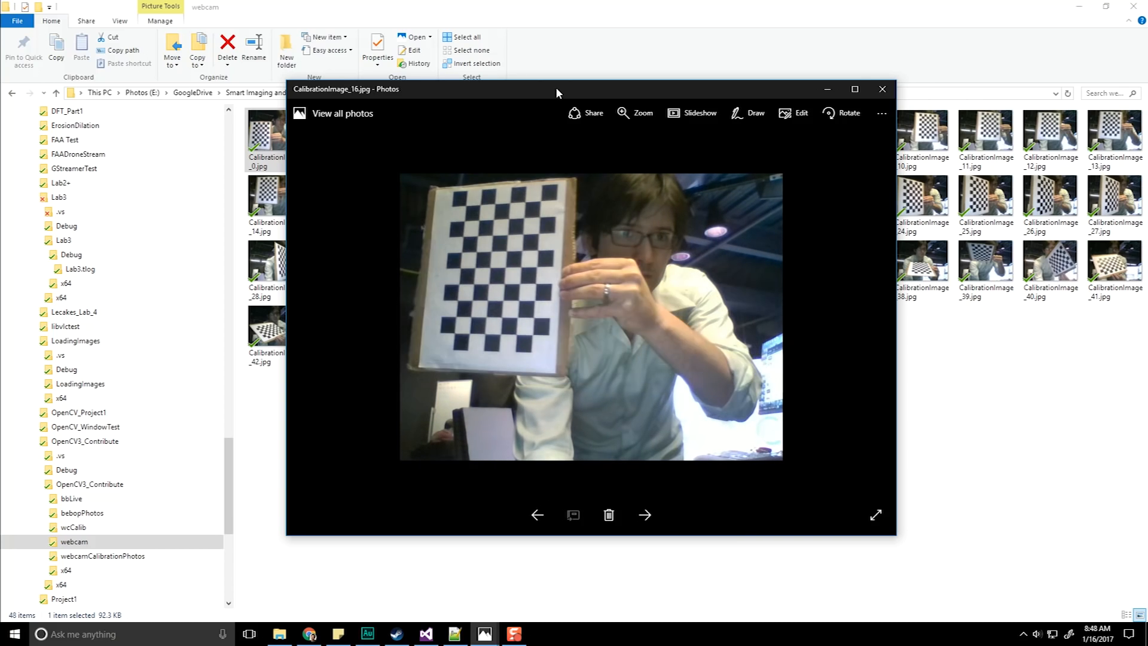
{"action": "key", "text": "Right"}
{"action": "key", "text": "Right"}
{"action": "key", "text": "Right"}
{"action": "key", "text": "Right"}
{"action": "key", "text": "Right"}
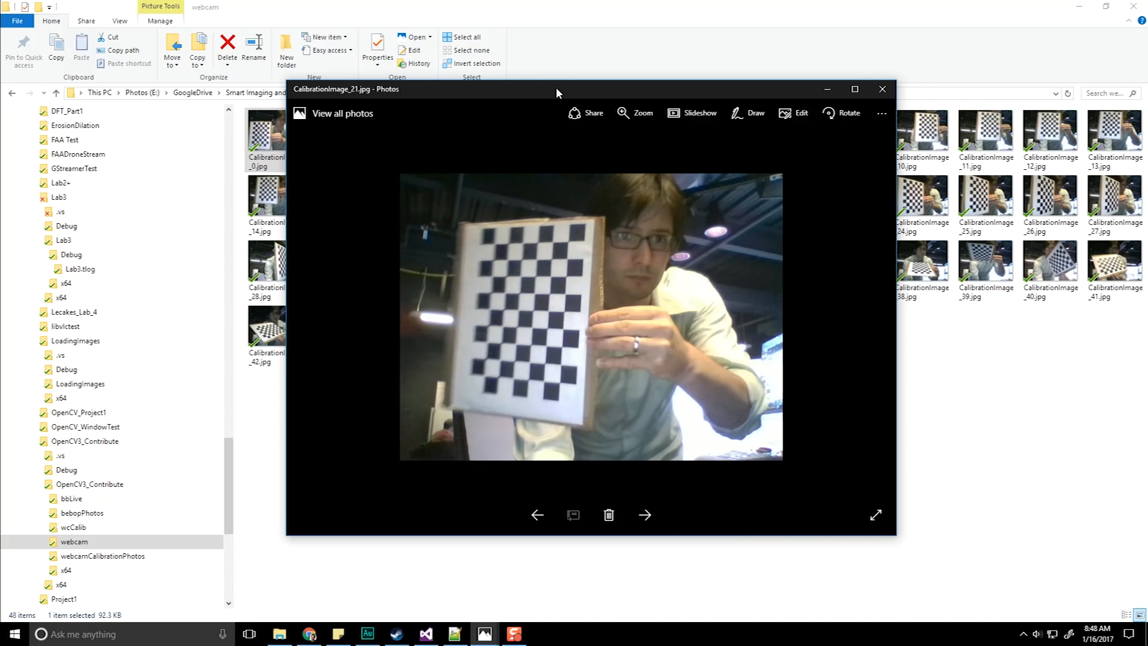
{"action": "key", "text": "Right"}
{"action": "key", "text": "Right"}
{"action": "key", "text": "Right"}
{"action": "key", "text": "Right"}
{"action": "key", "text": "Right"}
{"action": "key", "text": "Right"}
{"action": "key", "text": "Right"}
{"action": "key", "text": "Right"}
{"action": "key", "text": "Right"}
{"action": "key", "text": "Right"}
{"action": "key", "text": "Right"}
{"action": "key", "text": "Right"}
{"action": "key", "text": "Right"}
{"action": "key", "text": "Right"}
{"action": "key", "text": "Right"}
{"action": "key", "text": "Right"}
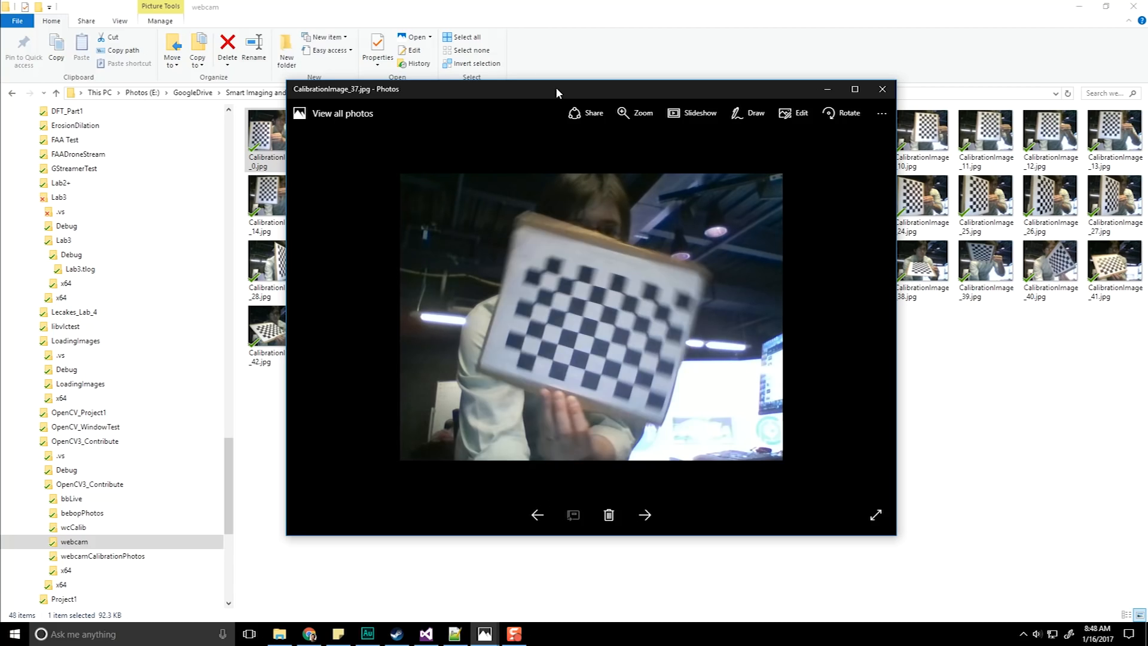
{"action": "key", "text": "Right"}
{"action": "key", "text": "Right"}
{"action": "key", "text": "Right"}
{"action": "key", "text": "Right"}
{"action": "key", "text": "Right"}
{"action": "key", "text": "Right"}
{"action": "key", "text": "Right"}
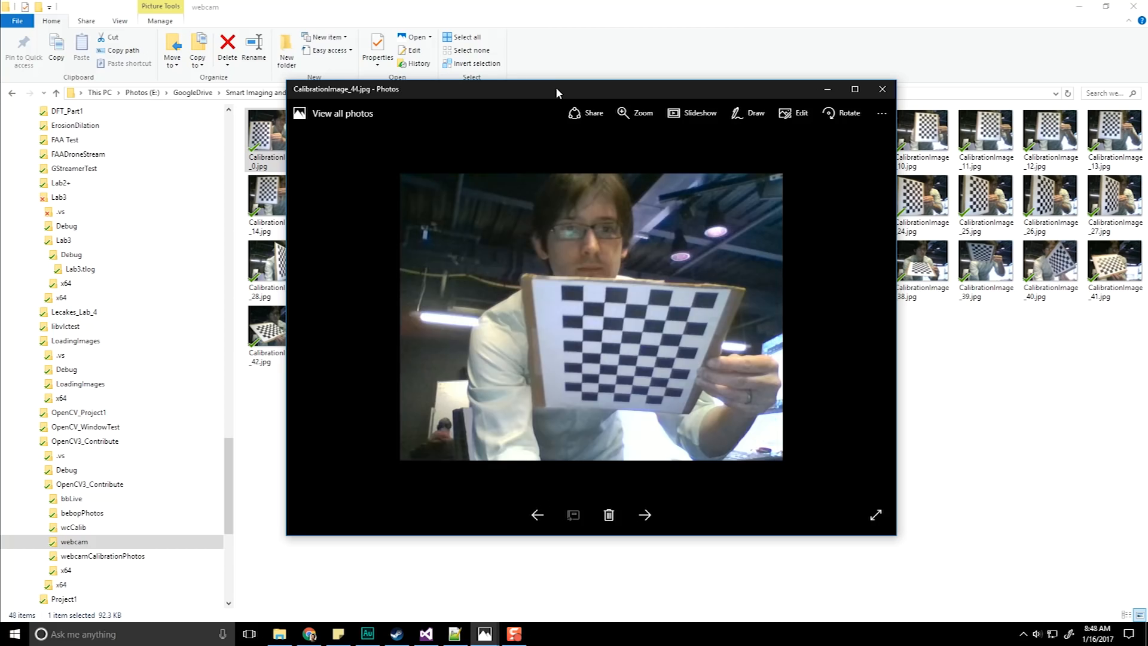
{"action": "key", "text": "Right"}
{"action": "key", "text": "Right"}
{"action": "key", "text": "Right"}
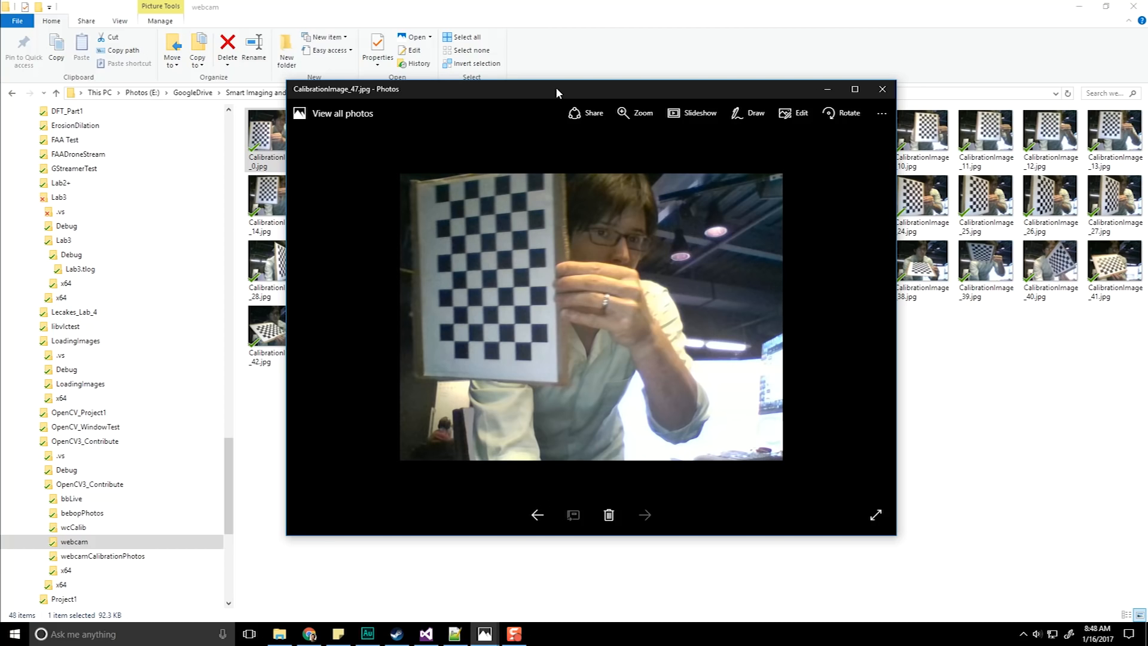
{"action": "left_click", "coordinate": [881, 89]}
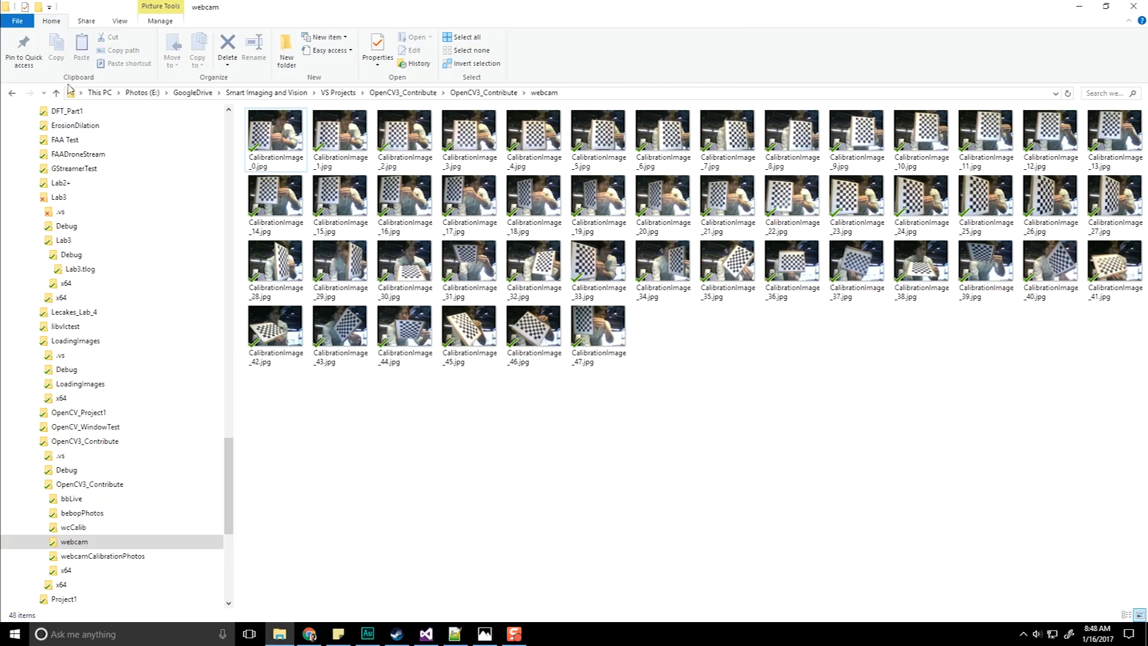
{"action": "left_click", "coordinate": [12, 92]}
Add const float calibrationSquareDimension = 0.01905f below the using statements and save.
{"action": "double_click", "coordinate": [333, 187]}
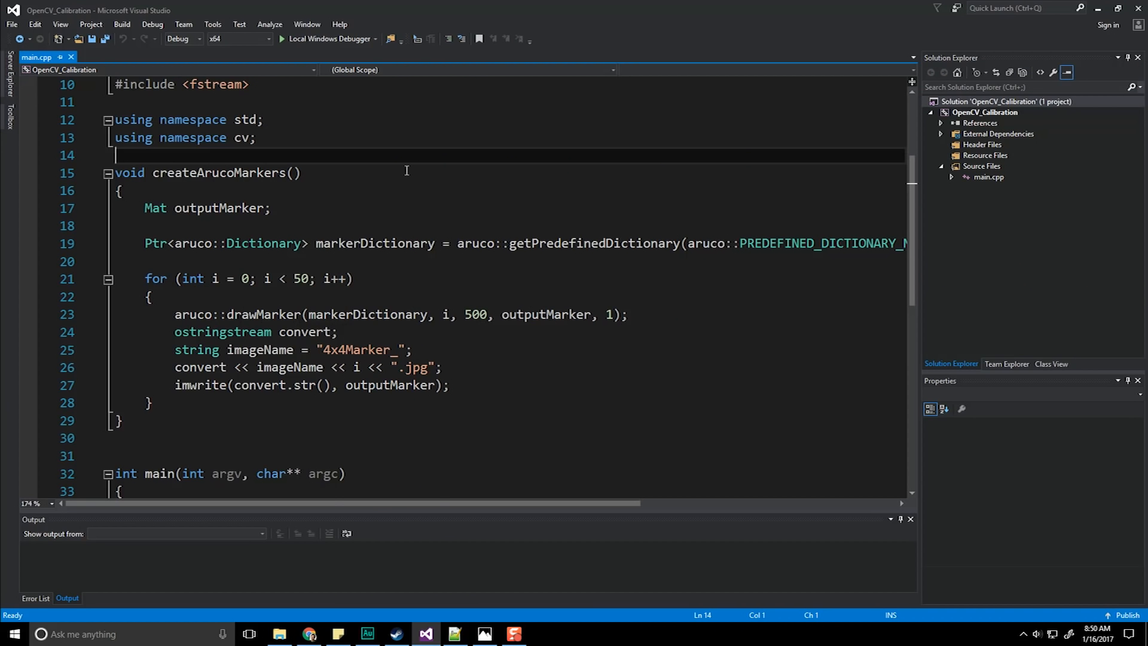
{"action": "scroll", "coordinate": [412, 130], "scroll_direction": "up", "scroll_amount": 3}
{"action": "key", "text": "Return"}
{"action": "key", "text": "Return"}
{"action": "key", "text": "Return"}
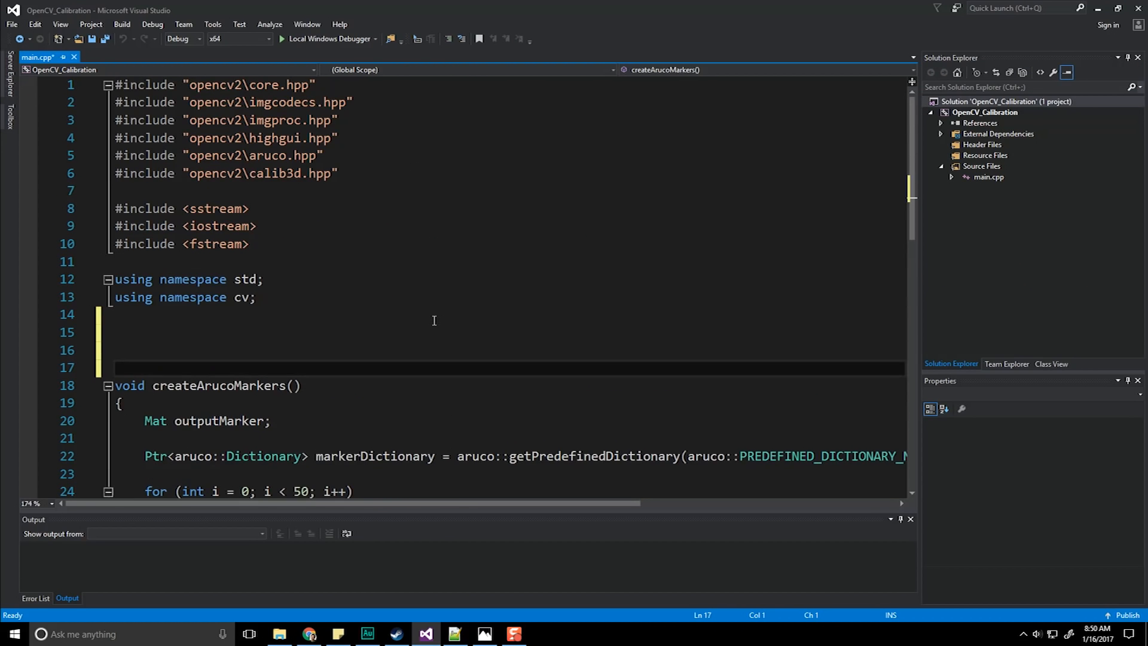
{"action": "key", "text": "Up"}
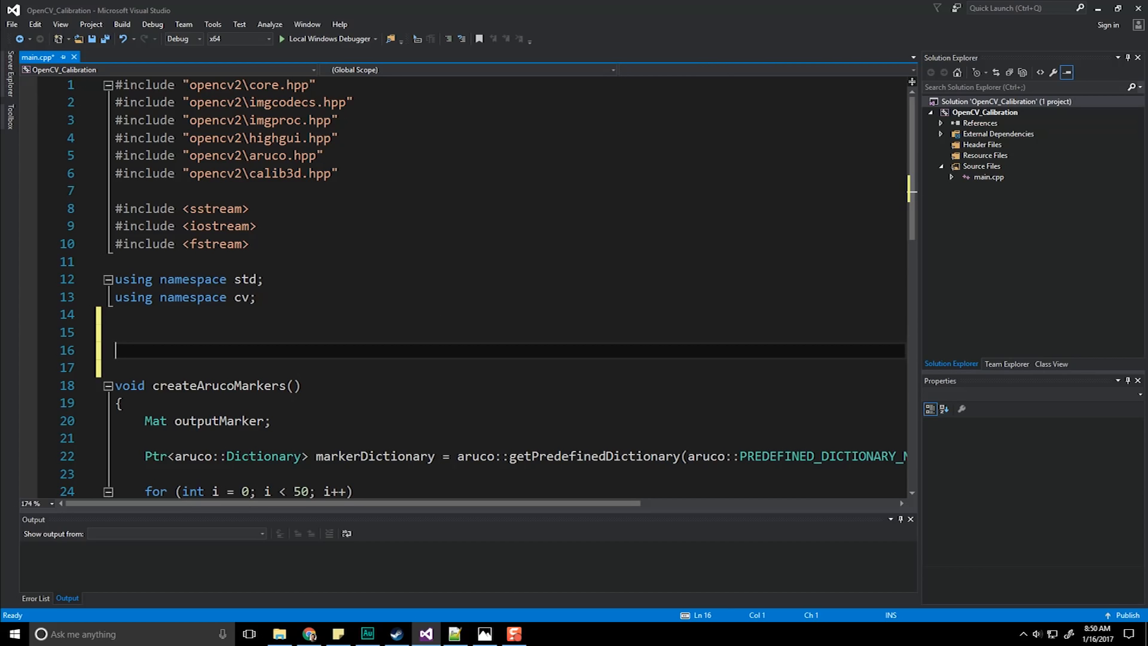
{"action": "left_click", "coordinate": [275, 333]}
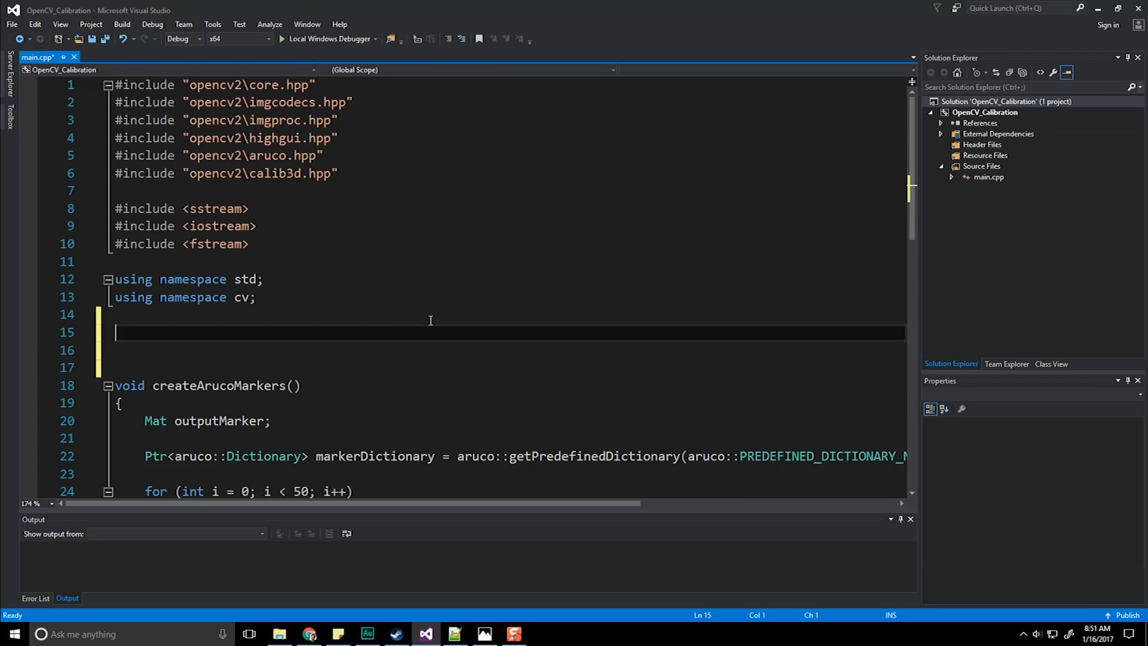
{"action": "type", "text": "conbst f"}
{"action": "key", "text": "BackSpace"}
{"action": "key", "text": "BackSpace"}
{"action": "key", "text": "BackSpace"}
{"action": "key", "text": "BackSpace"}
{"action": "type", "text": "st float "}
{"action": "type", "text": "calibra"}
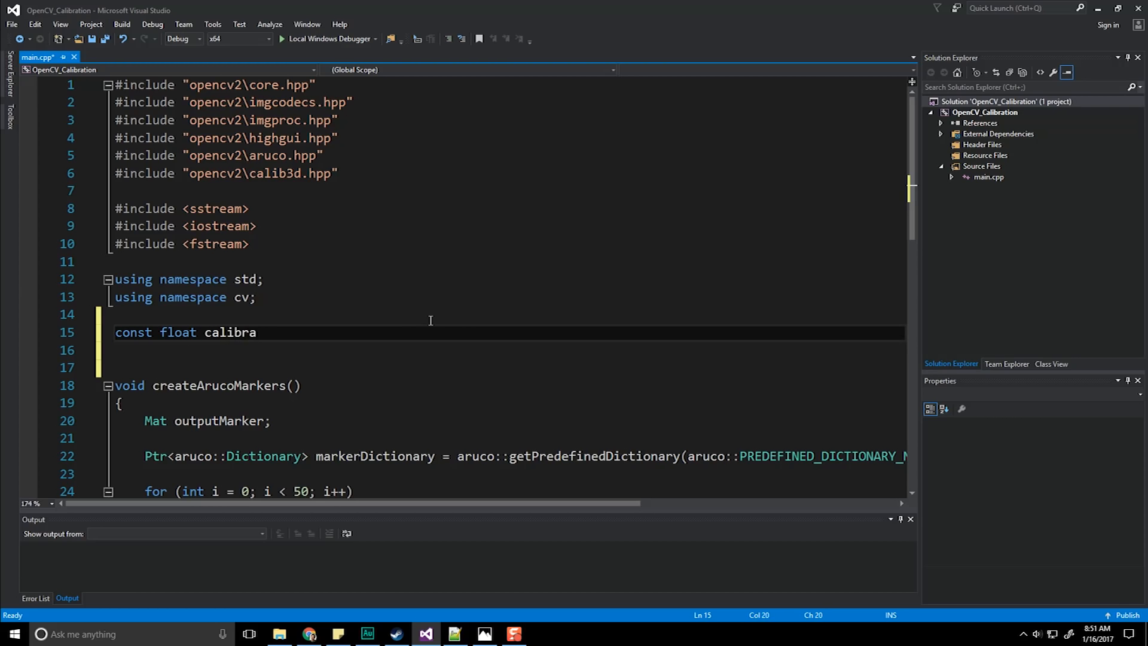
{"action": "type", "text": "tionSqua"}
{"action": "type", "text": "reDimension"}
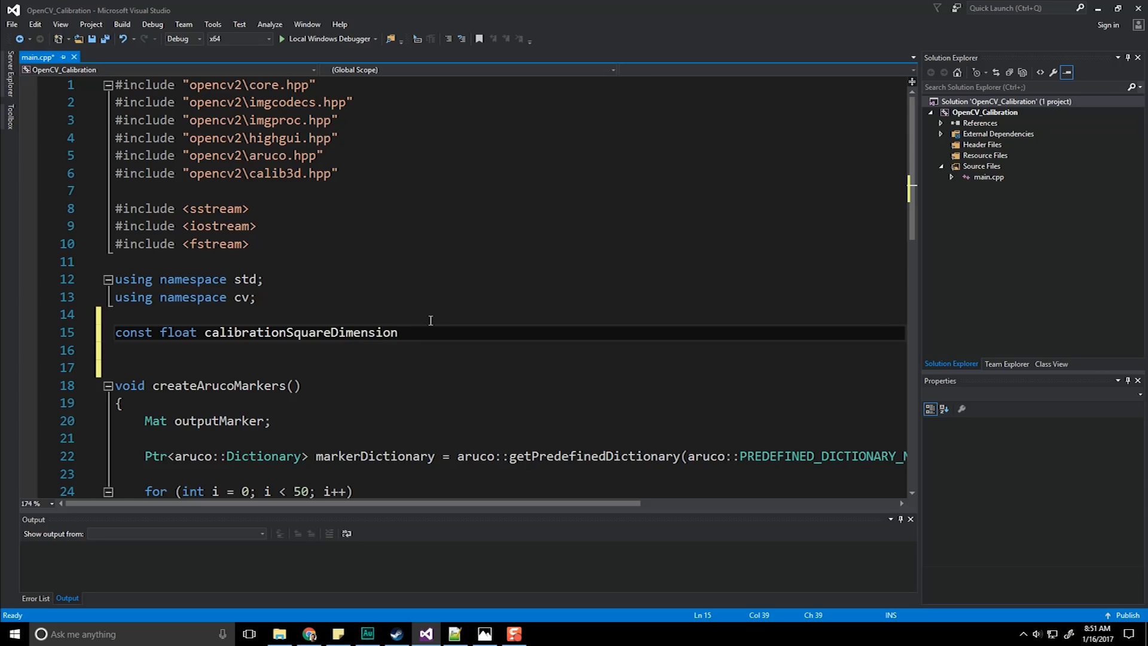
{"action": "type", "text": " = "}
{"action": "type", "text": "0.0"}
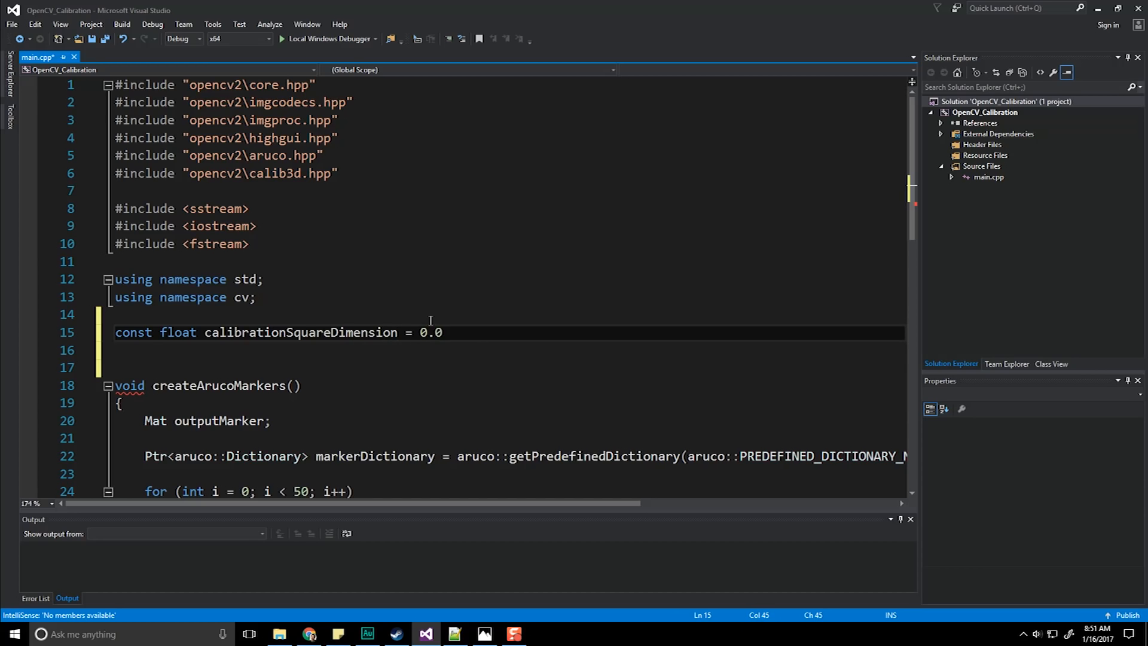
{"action": "type", "text": "190"}
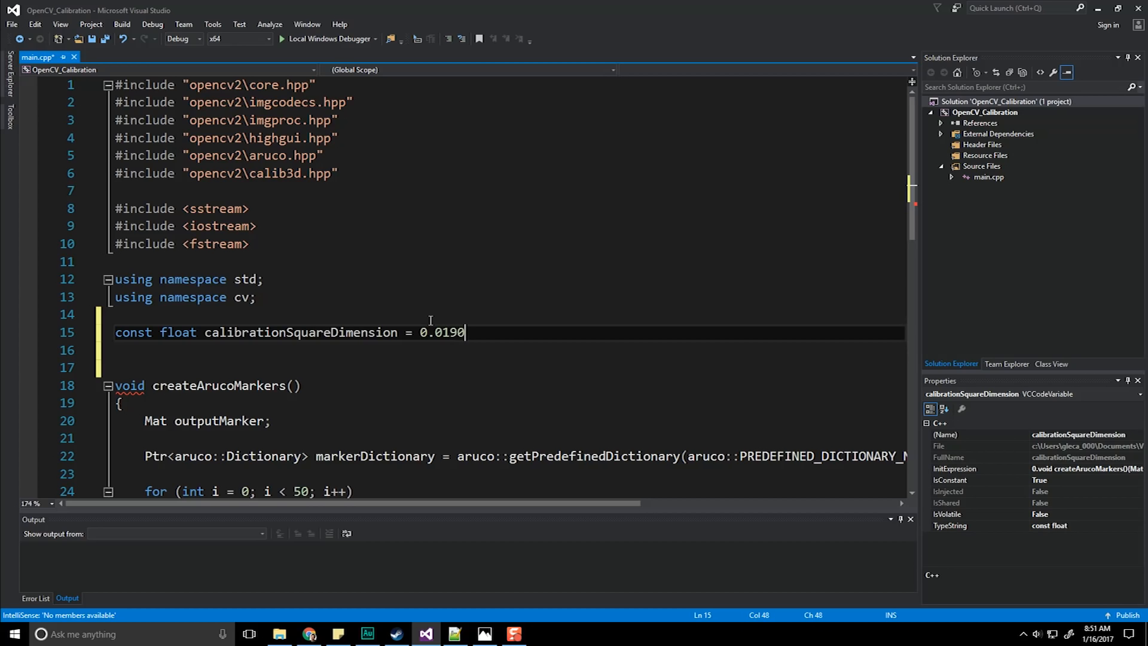
{"action": "type", "text": "5f;"}
{"action": "key", "text": "ctrl+s"}
{"action": "type", "text": " /"}
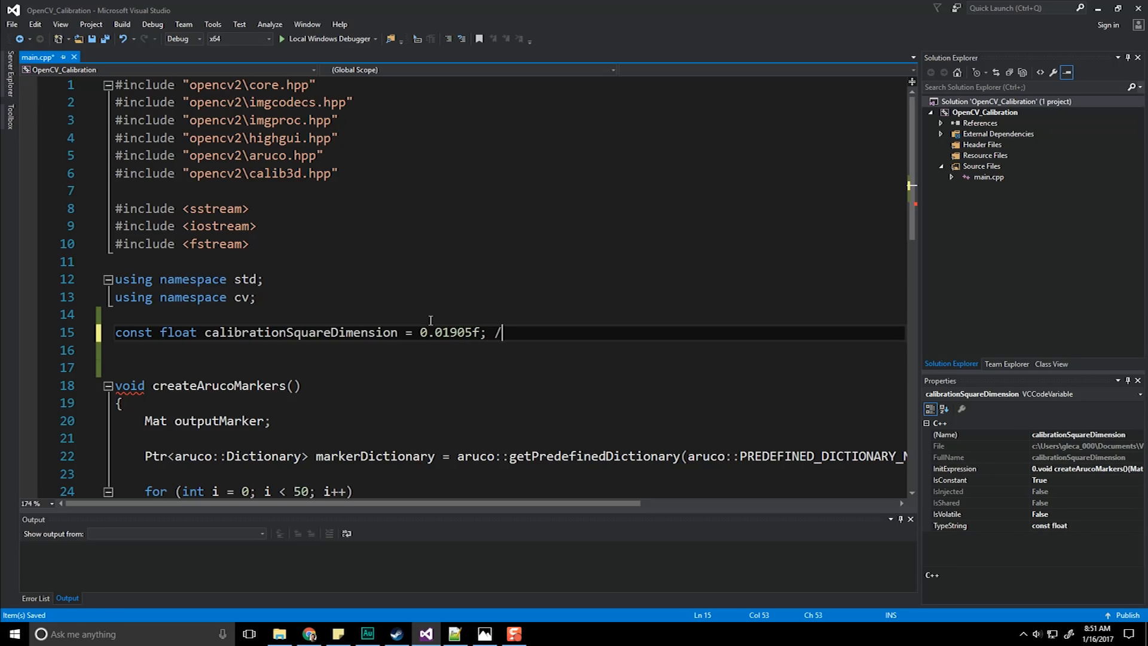
{"action": "type", "text": "/meters"}
Add arucoSquareDimension = 0.1016f and chessboardDimesions = Size(6, 9), tidying the blank lines.
{"action": "key", "text": "Return"}
{"action": "type", "text": "c"}
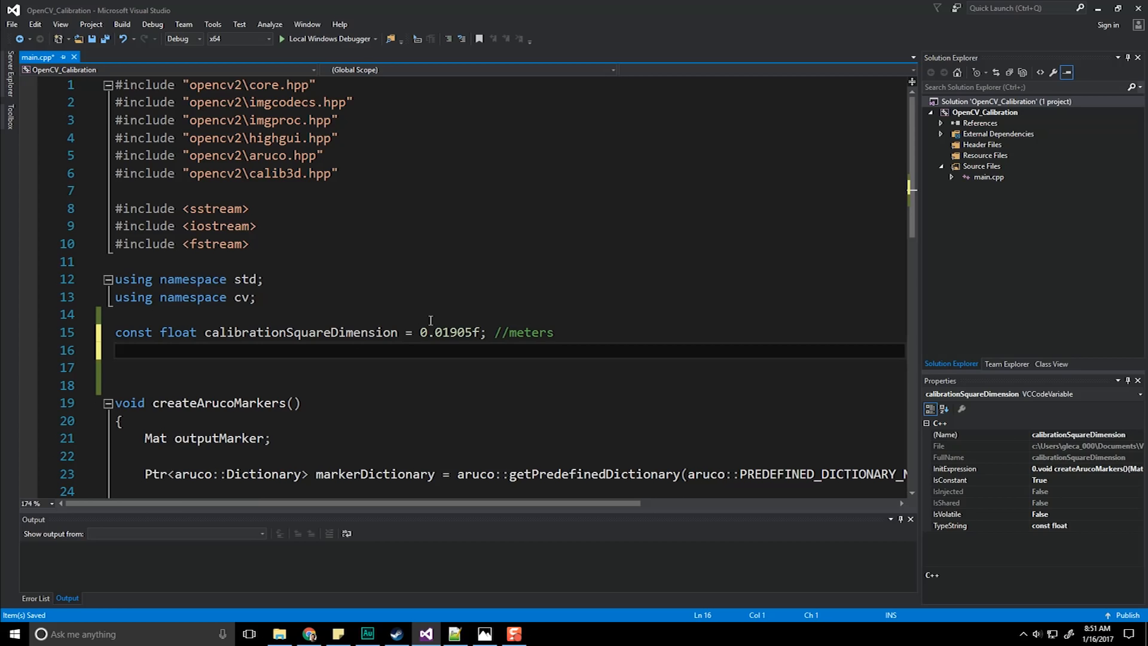
{"action": "type", "text": "onst float "}
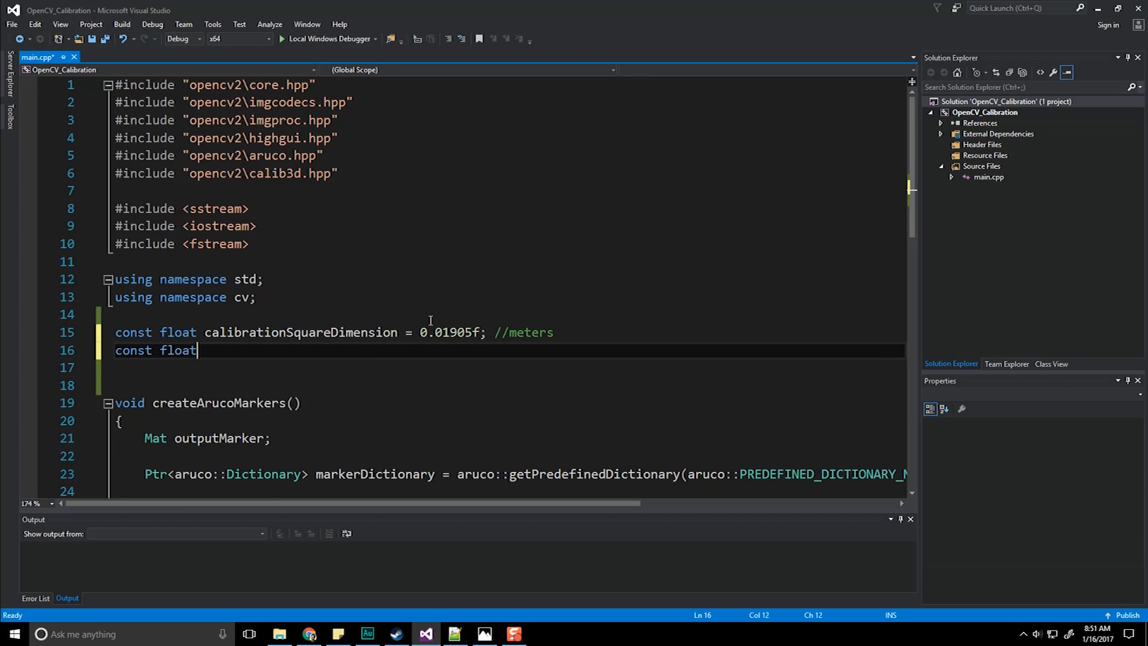
{"action": "type", "text": "aruc"}
{"action": "type", "text": "oSquare"}
{"action": "type", "text": "Dime"}
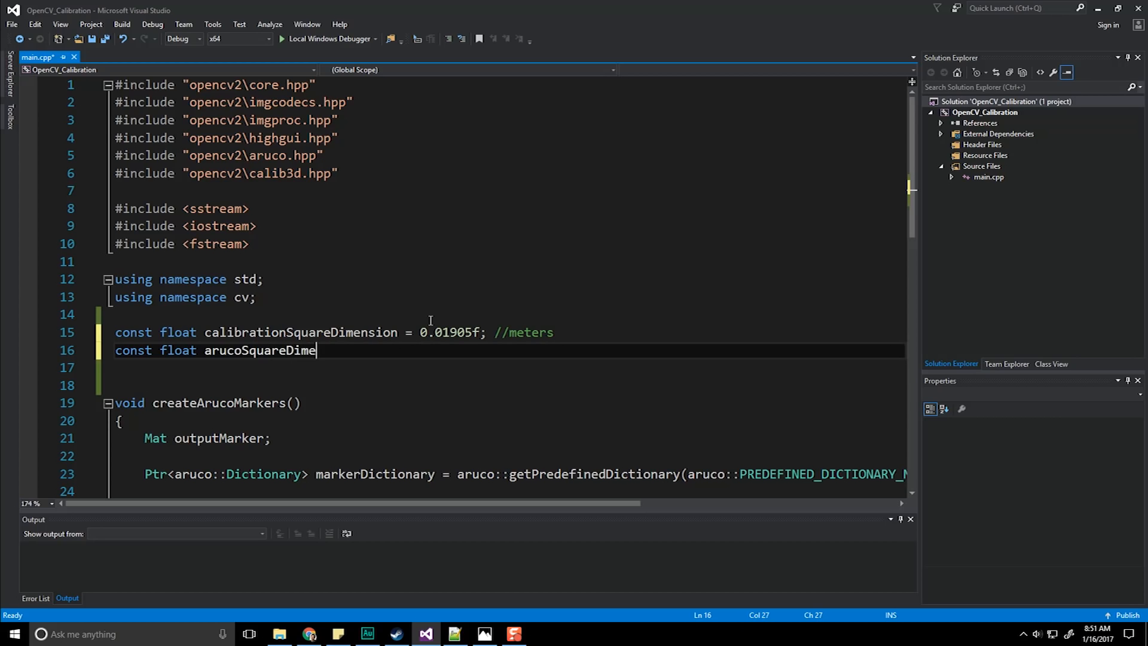
{"action": "type", "text": "nsion"}
{"action": "type", "text": " = "}
{"action": "type", "text": "0.1016f; // meters"}
{"action": "key", "text": "Return"}
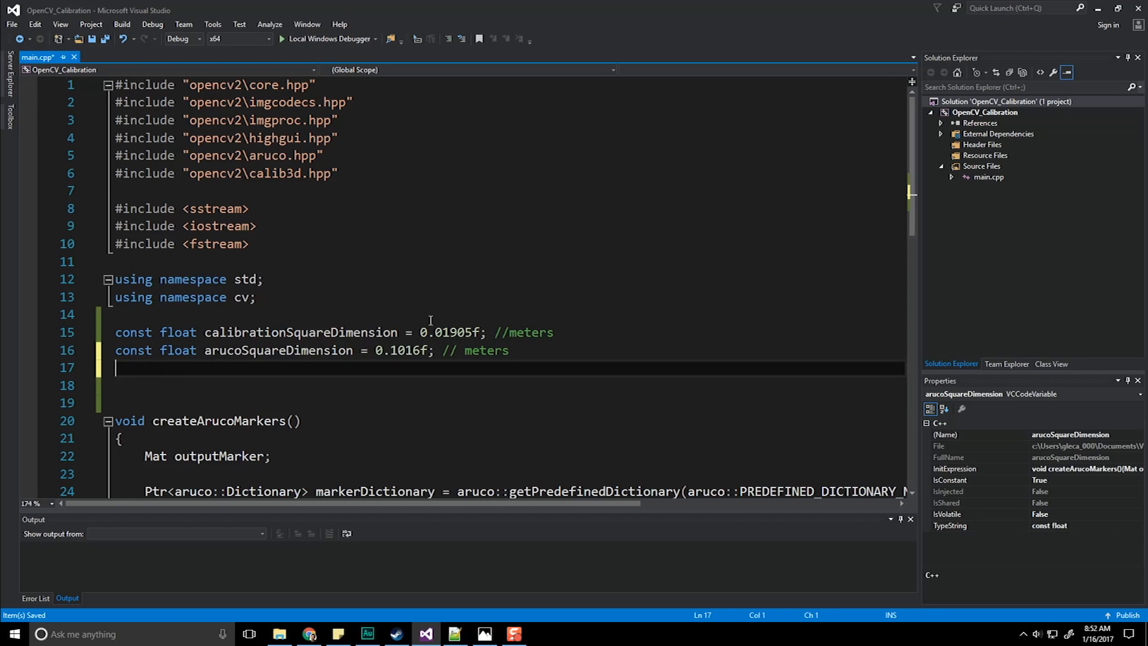
{"action": "type", "text": "const S"}
{"action": "type", "text": "ize ches"}
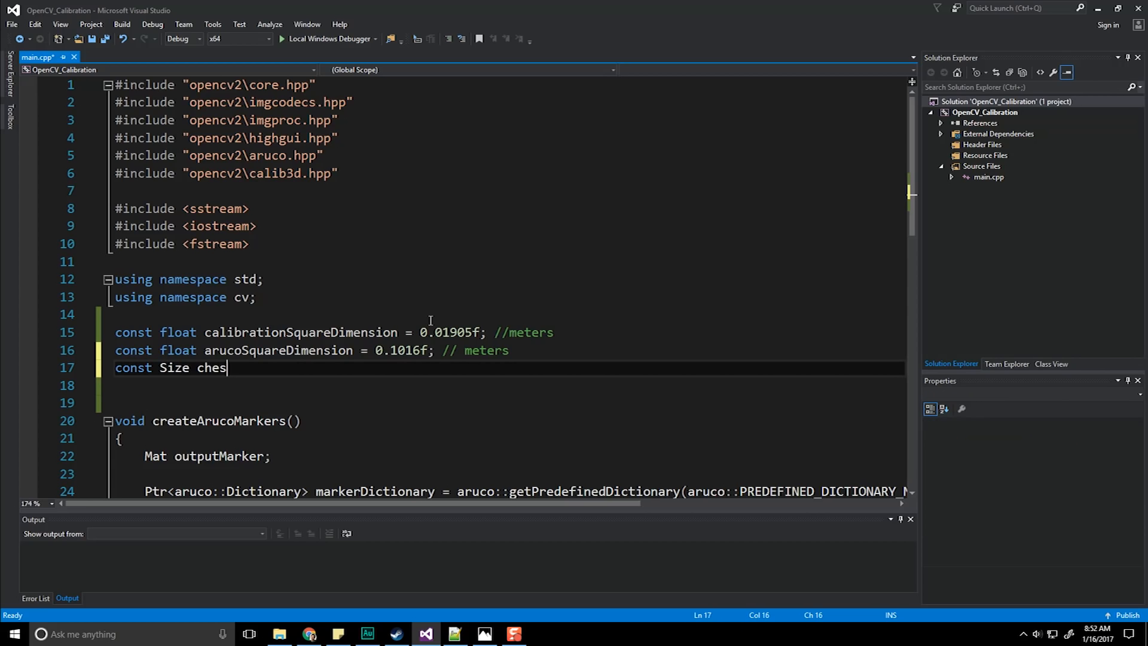
{"action": "type", "text": "sboard"}
{"action": "type", "text": "e"}
{"action": "key", "text": "BackSpace"}
{"action": "type", "text": "Dimesi"}
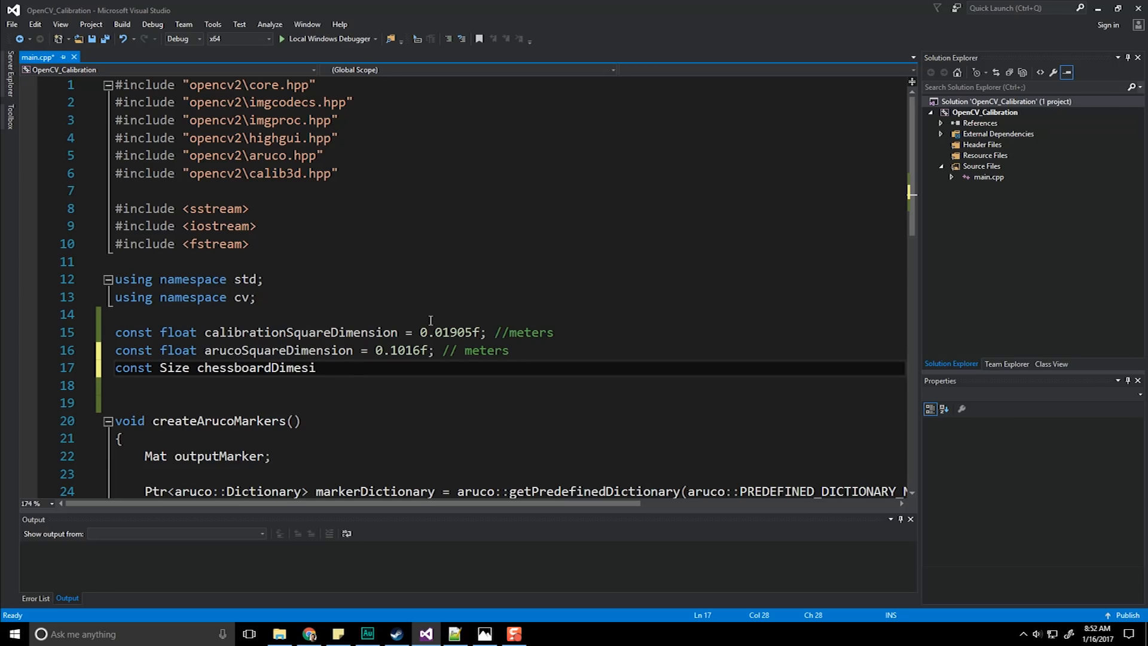
{"action": "type", "text": "ons = Si"}
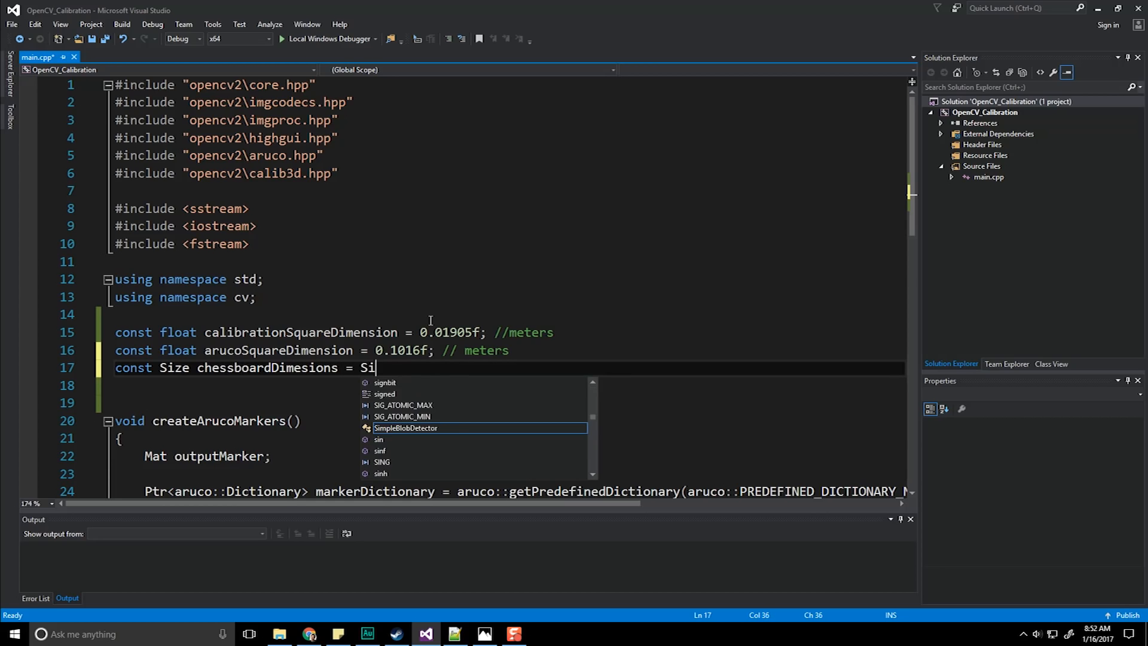
{"action": "type", "text": "ze("}
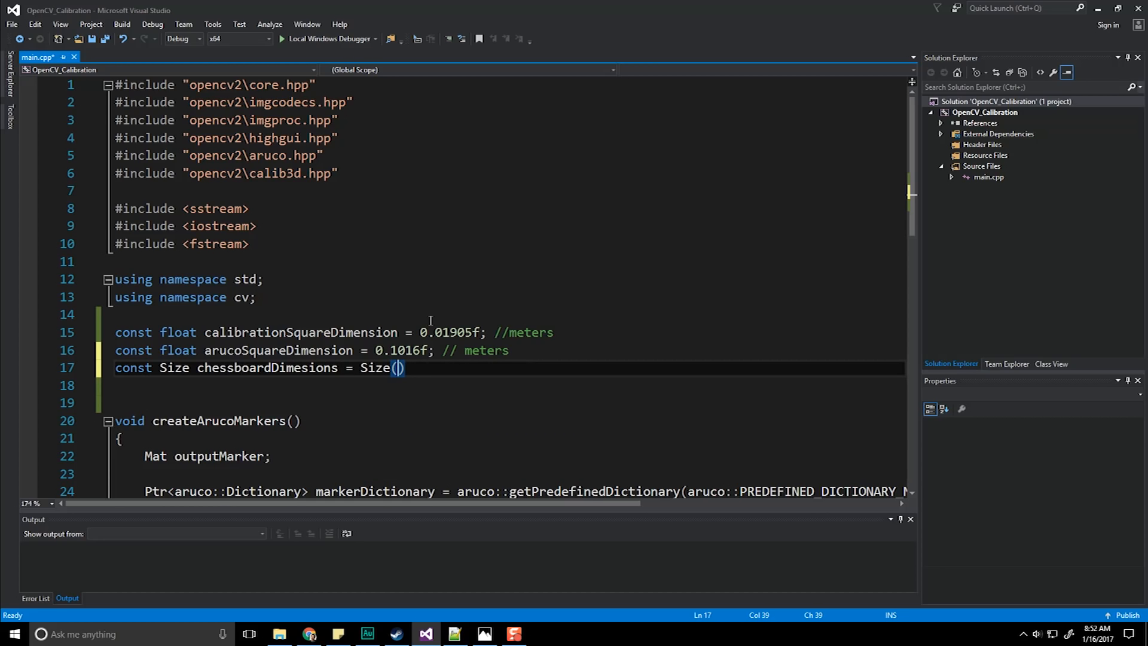
{"action": "type", "text": "6, 9);"}
{"action": "key", "text": "Delete"}
{"action": "scroll", "coordinate": [271, 406], "scroll_direction": "down", "scroll_amount": 5}
{"action": "left_click", "coordinate": [271, 406]}
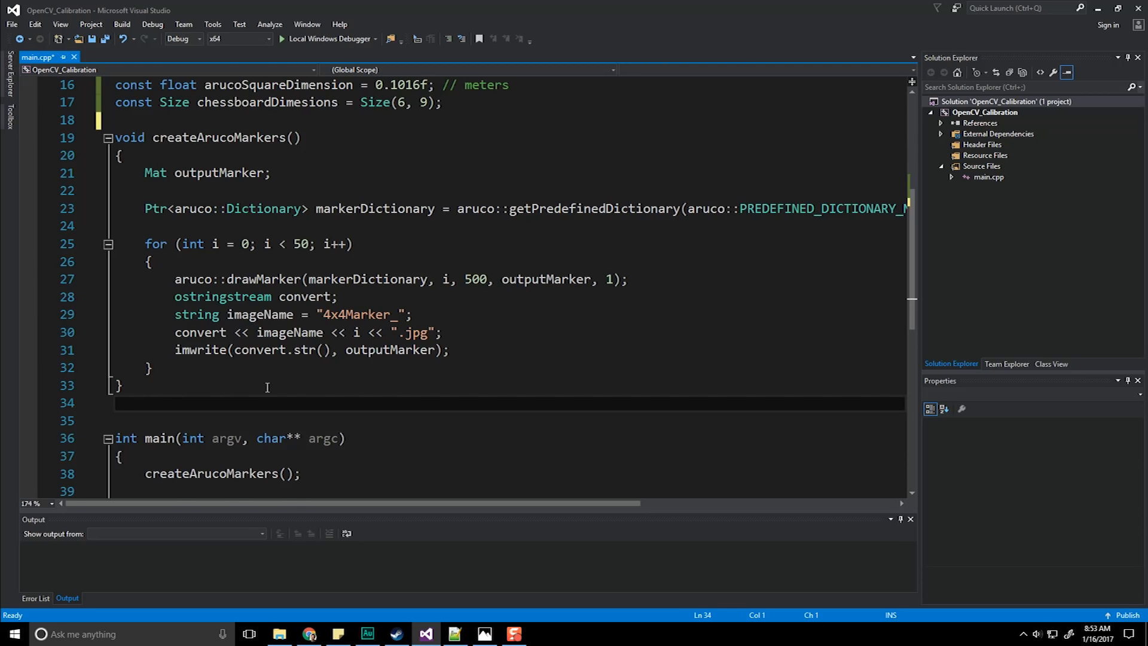
{"action": "scroll", "coordinate": [266, 386], "scroll_direction": "up", "scroll_amount": 1}
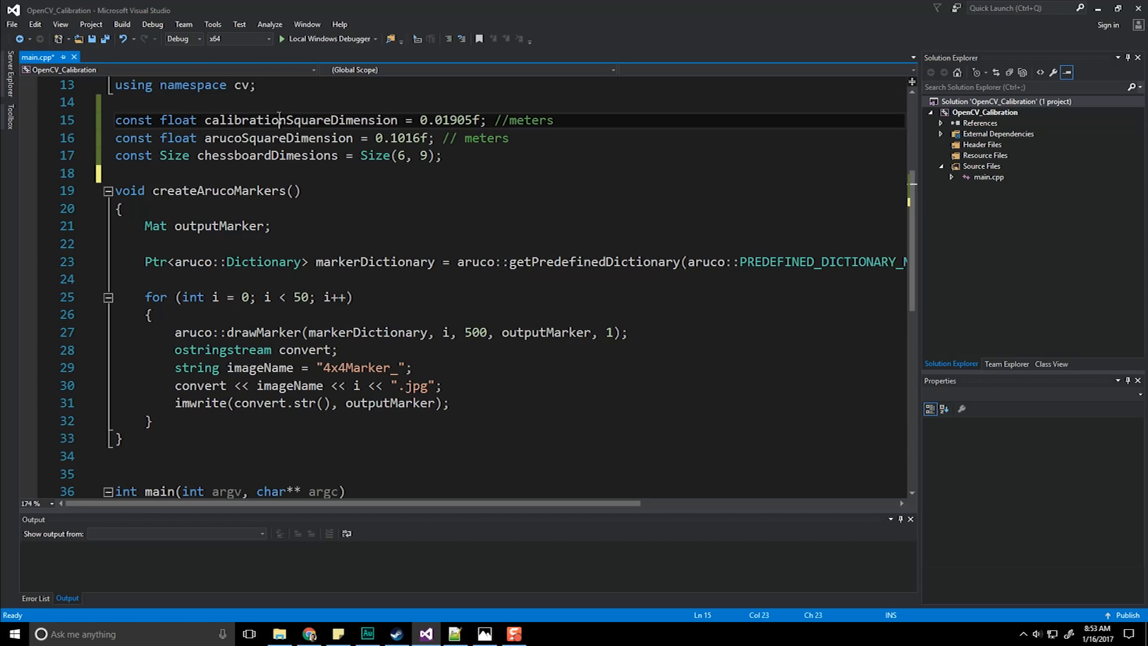
Select the calibrationSquareDimension constant name for another look.
{"action": "double_click", "coordinate": [379, 121]}
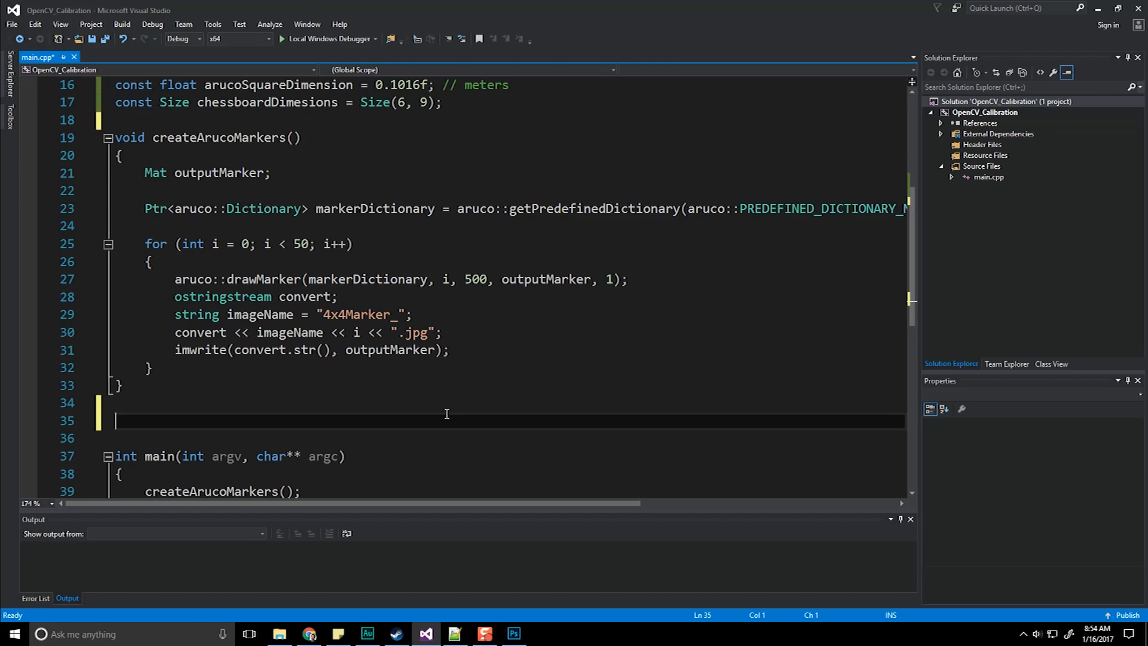
{"action": "type", "text": "void create"}
{"action": "type", "text": "KnownB"}
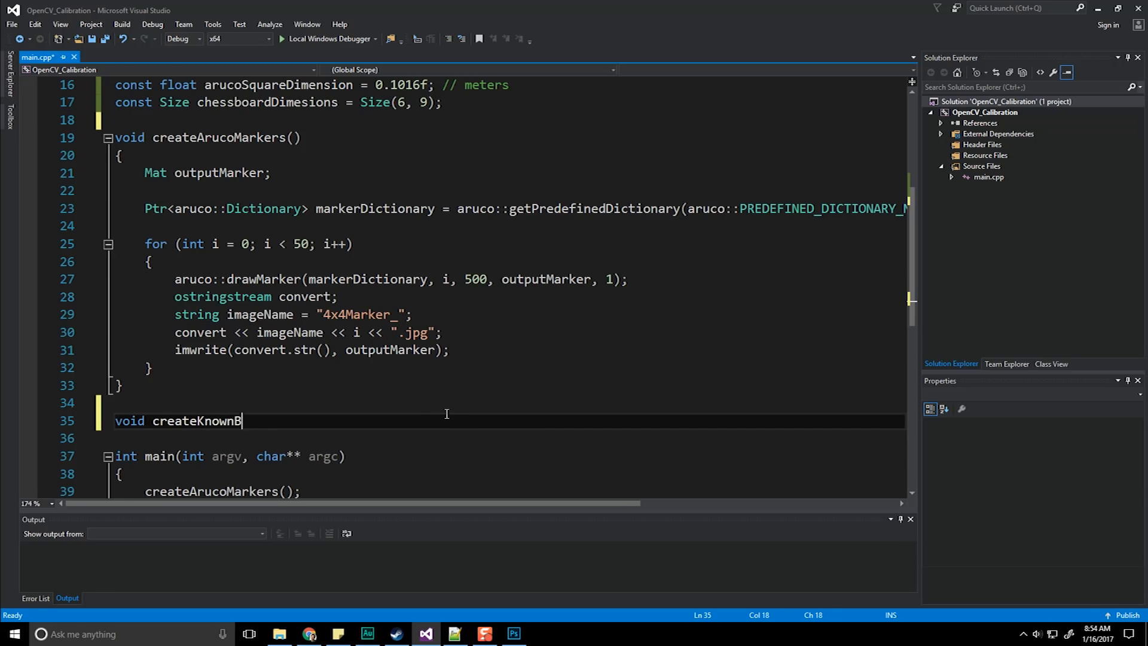
{"action": "type", "text": "oardPoi"}
Write the createKnownBoardPosition function shell with an empty body and save.
{"action": "key", "text": "BackSpace"}
{"action": "type", "text": "si"}
{"action": "type", "text": "tion()"}
{"action": "key", "text": "Return"}
{"action": "type", "text": "{"}
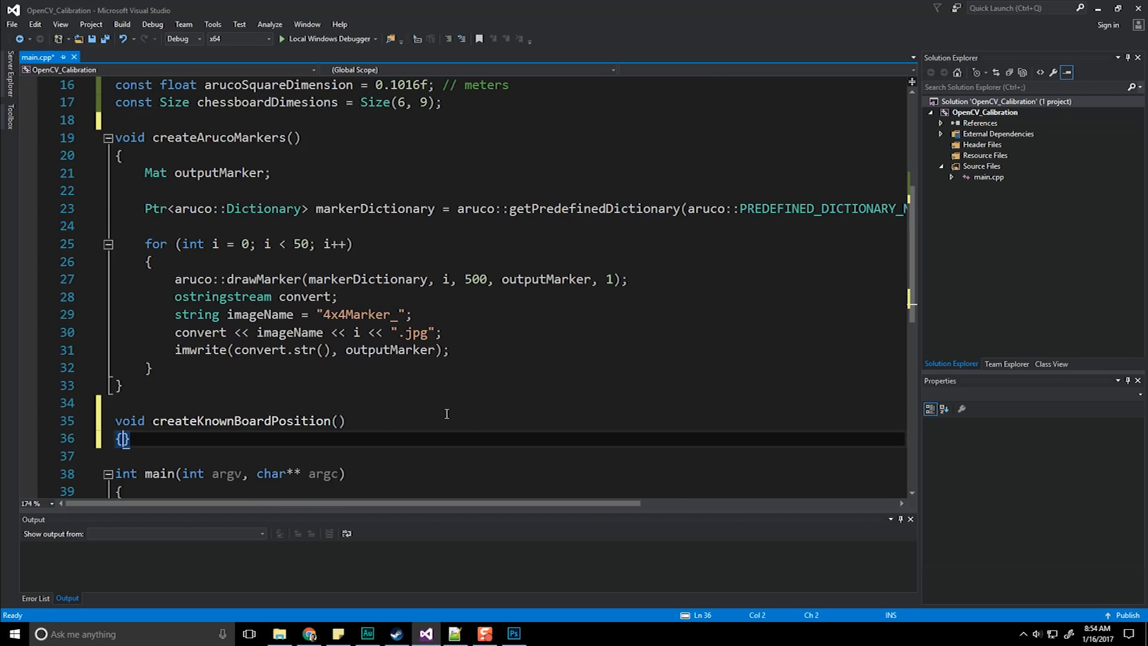
{"action": "type", "text": "{"}
{"action": "key", "text": "Return"}
{"action": "key", "text": "ctrl+s"}
Give createKnownBoardPosition parameters boardSize, squareEdgeLength and vector<Point3f>& corners, then save.
{"action": "left_click", "coordinate": [338, 314]}
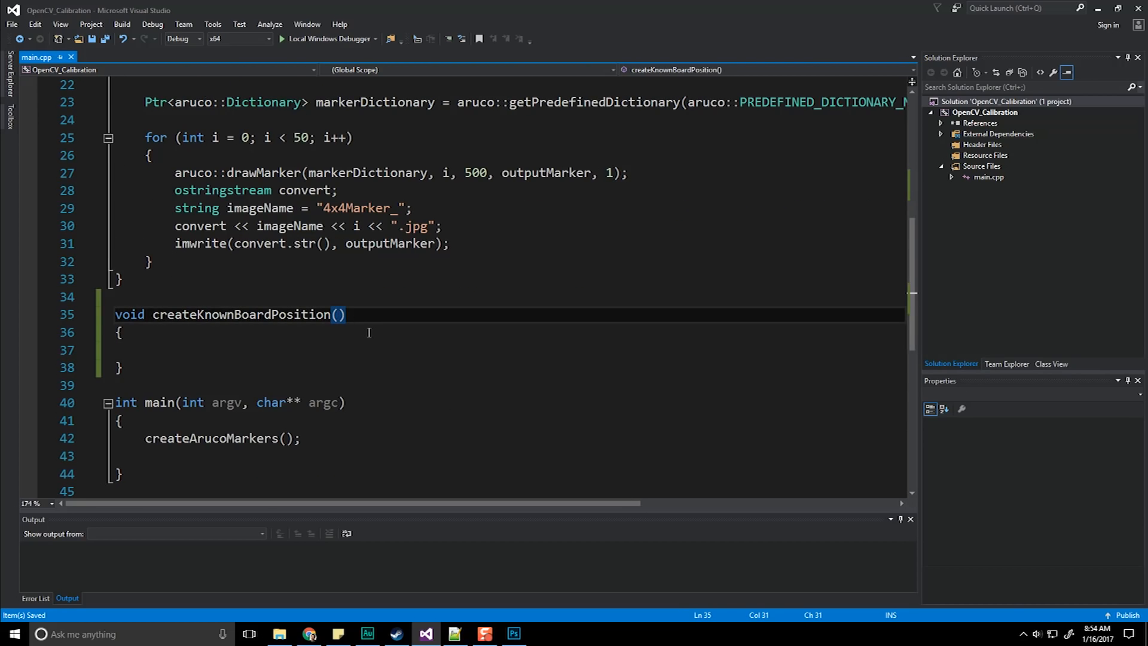
{"action": "type", "text": "Size "}
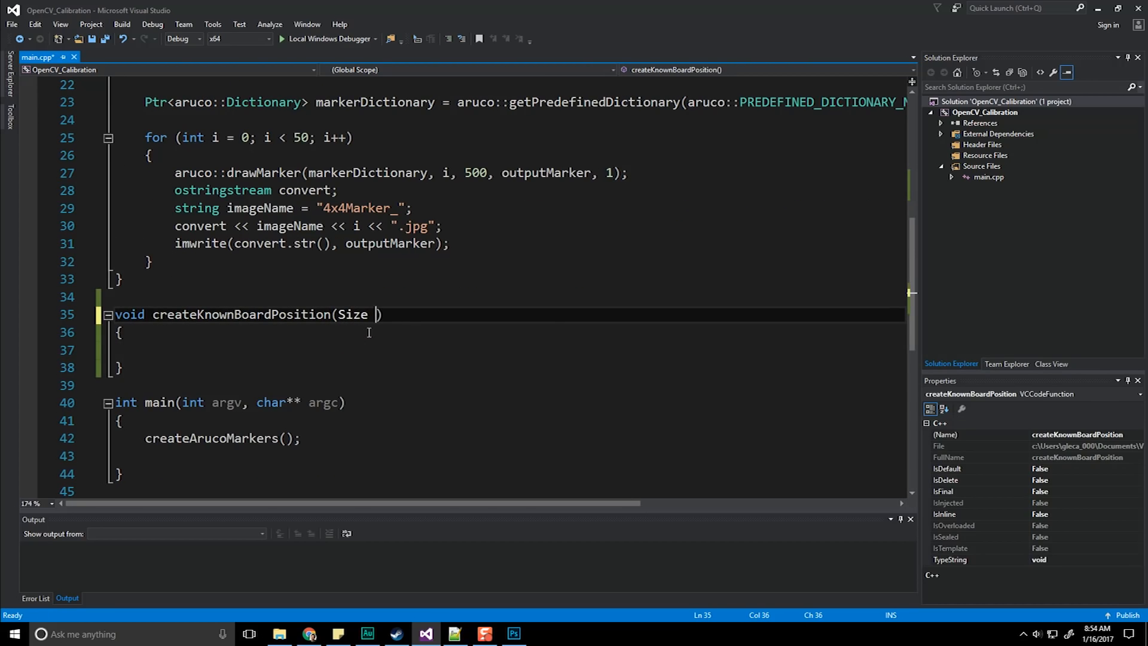
{"action": "type", "text": "boardS"}
{"action": "type", "text": "ize, float "}
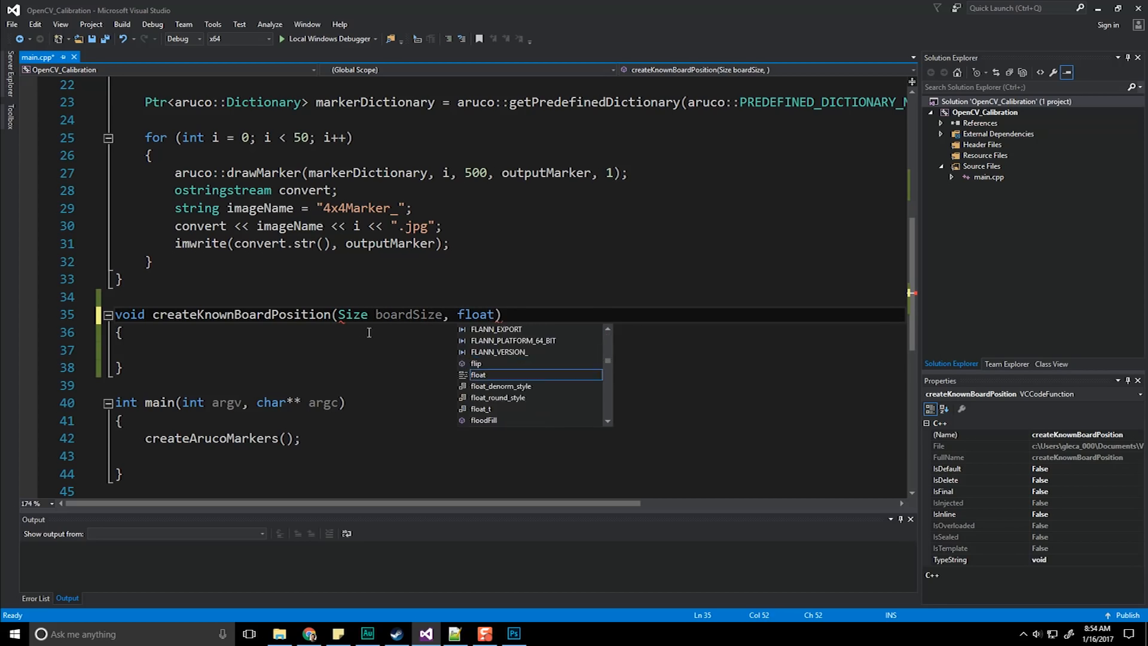
{"action": "type", "text": "squareEdgeLength"}
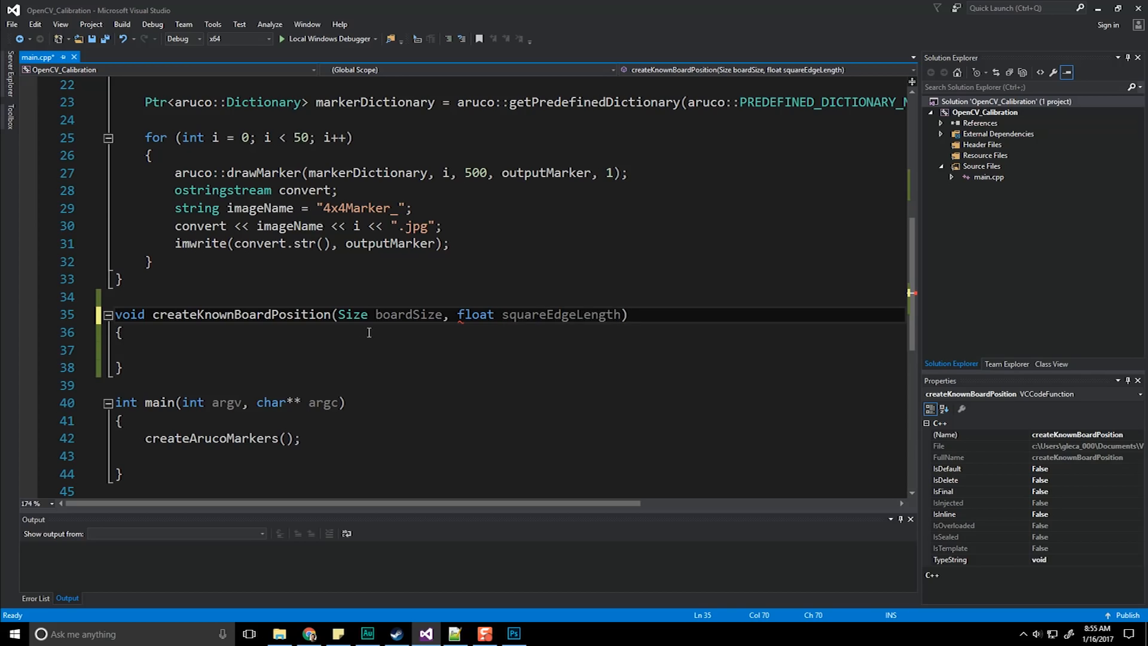
{"action": "type", "text": ", "}
{"action": "type", "text": "vector"}
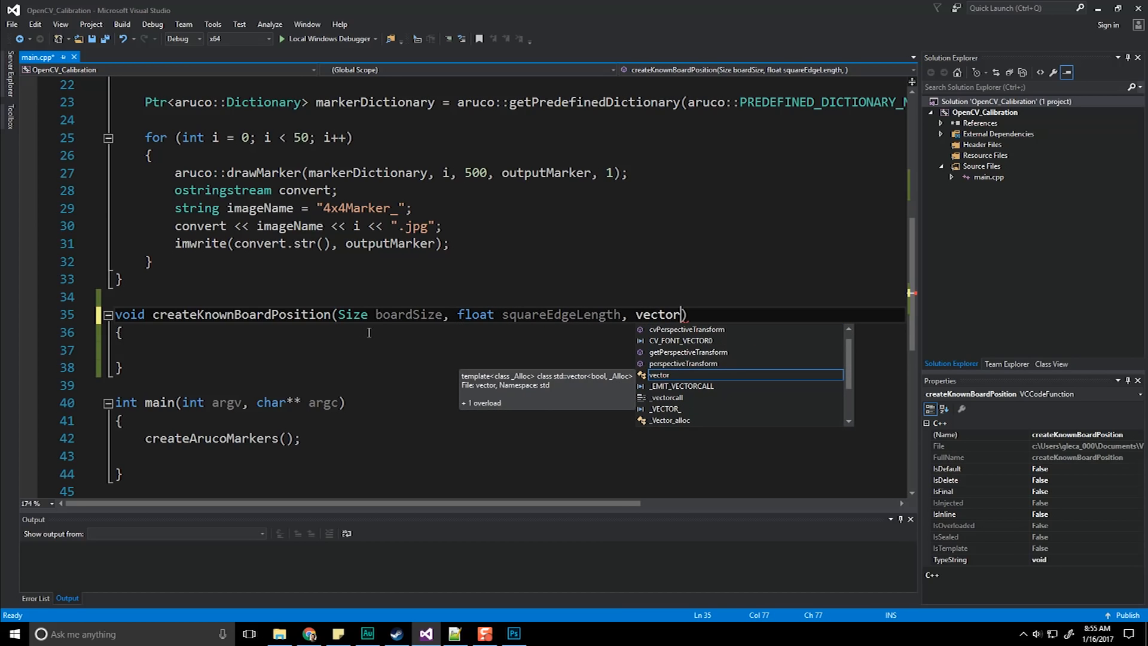
{"action": "type", "text": "<>"}
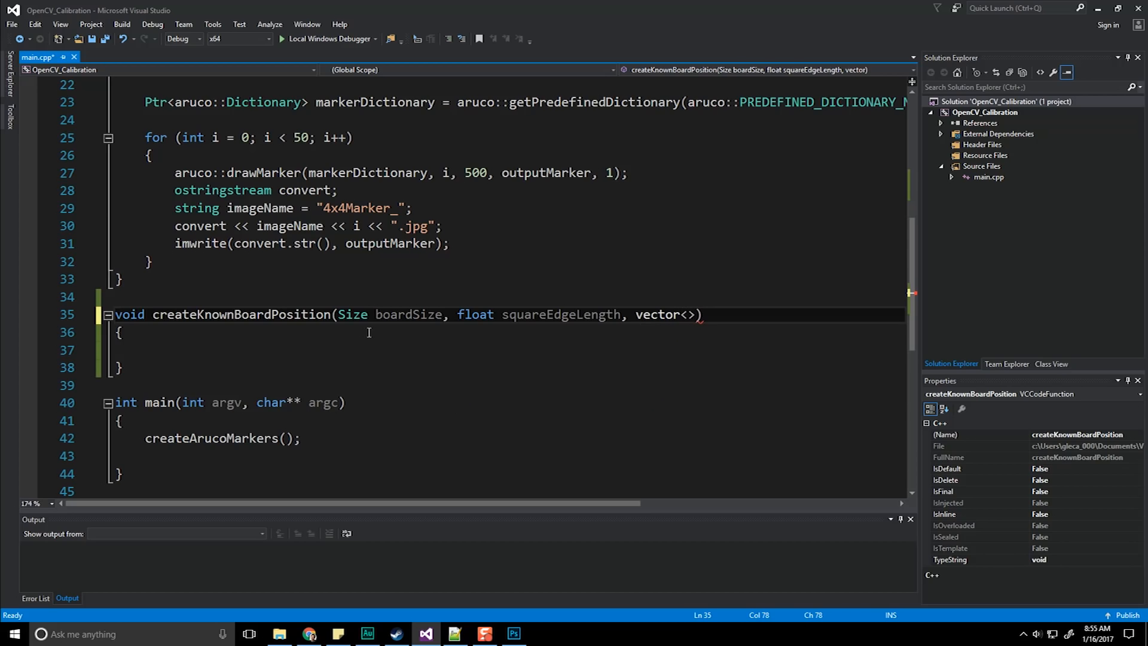
{"action": "type", "text": "Point"}
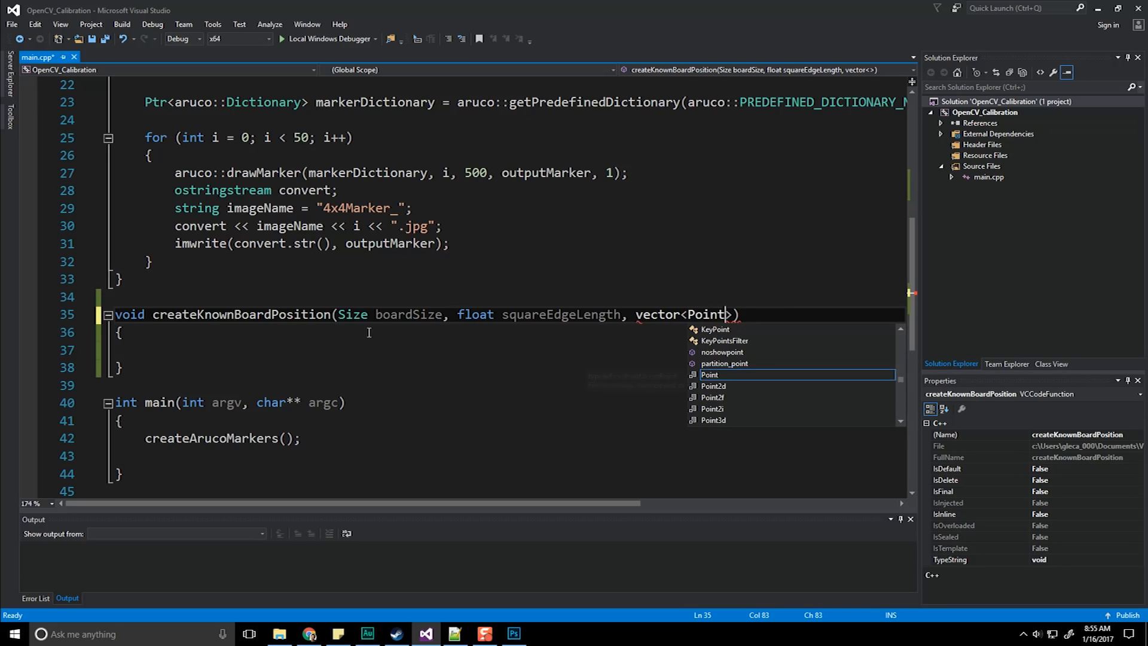
{"action": "type", "text": "3f"}
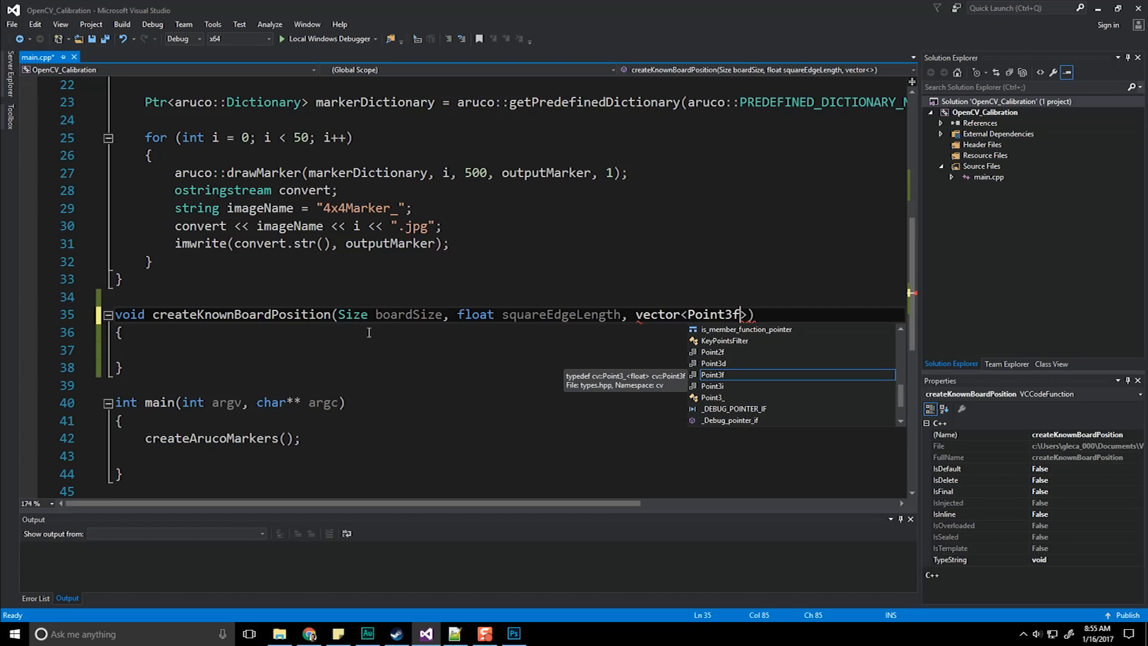
{"action": "type", "text": ">"}
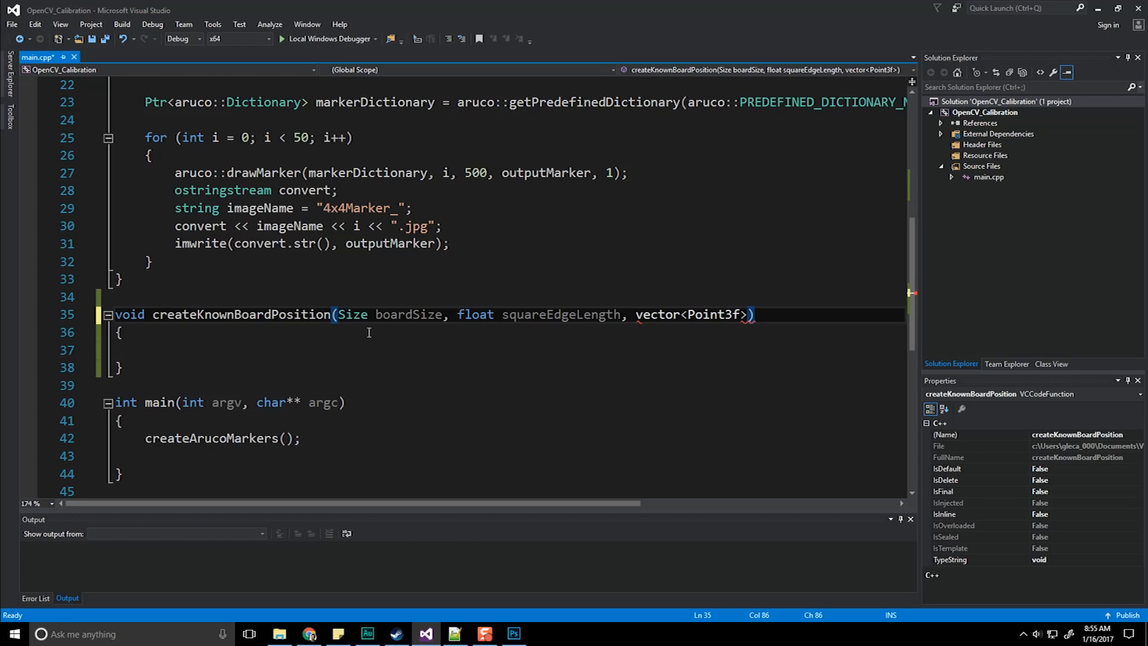
{"action": "type", "text": "& "}
{"action": "type", "text": "corners)"}
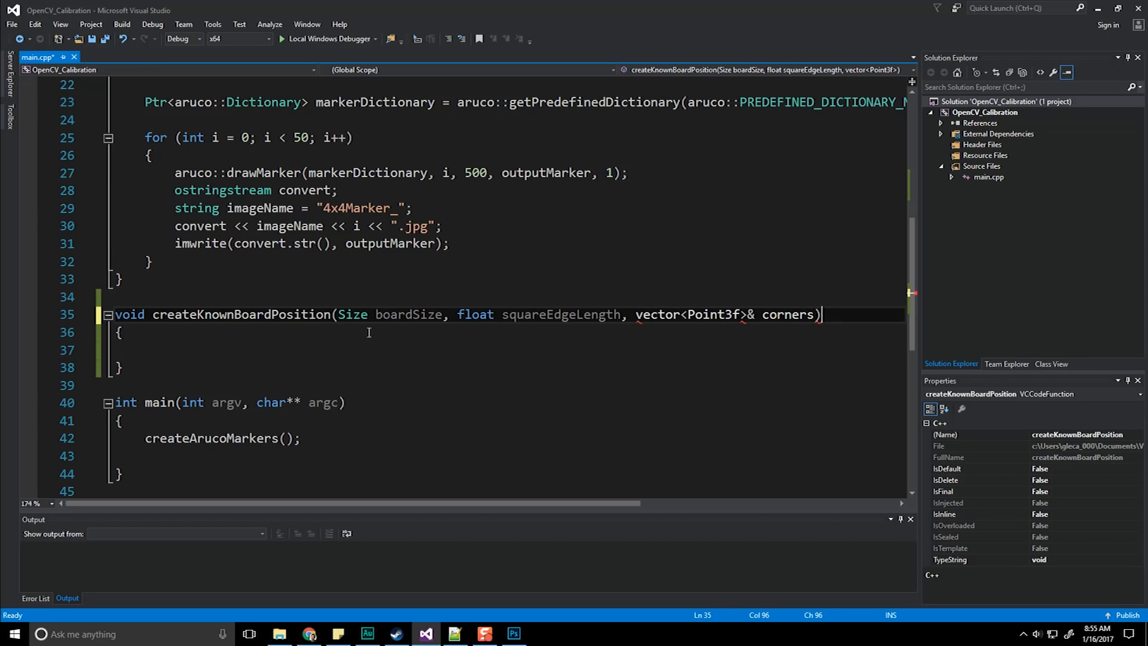
{"action": "key", "text": "Down"}
{"action": "key", "text": "Down"}
{"action": "key", "text": "ctrl+s"}
{"action": "key", "text": "Up"}
{"action": "key", "text": "Down"}
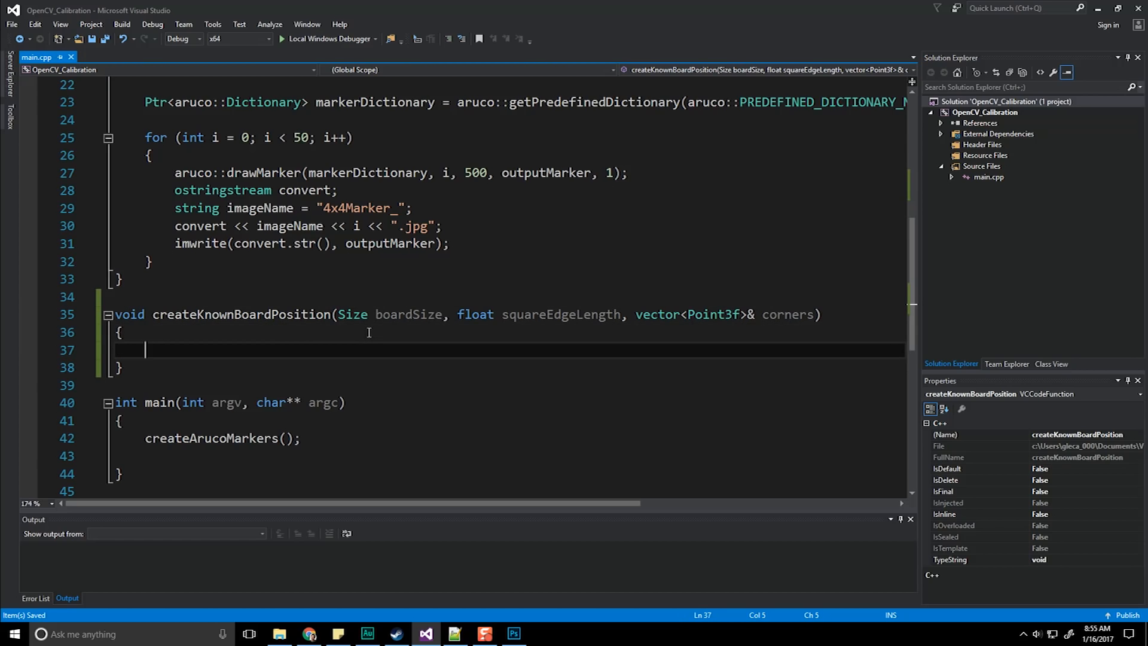
{"action": "type", "text": "for()"}
Lay out nested for-loop skeletons with braces on separate lines inside the function.
{"action": "key", "text": "Return"}
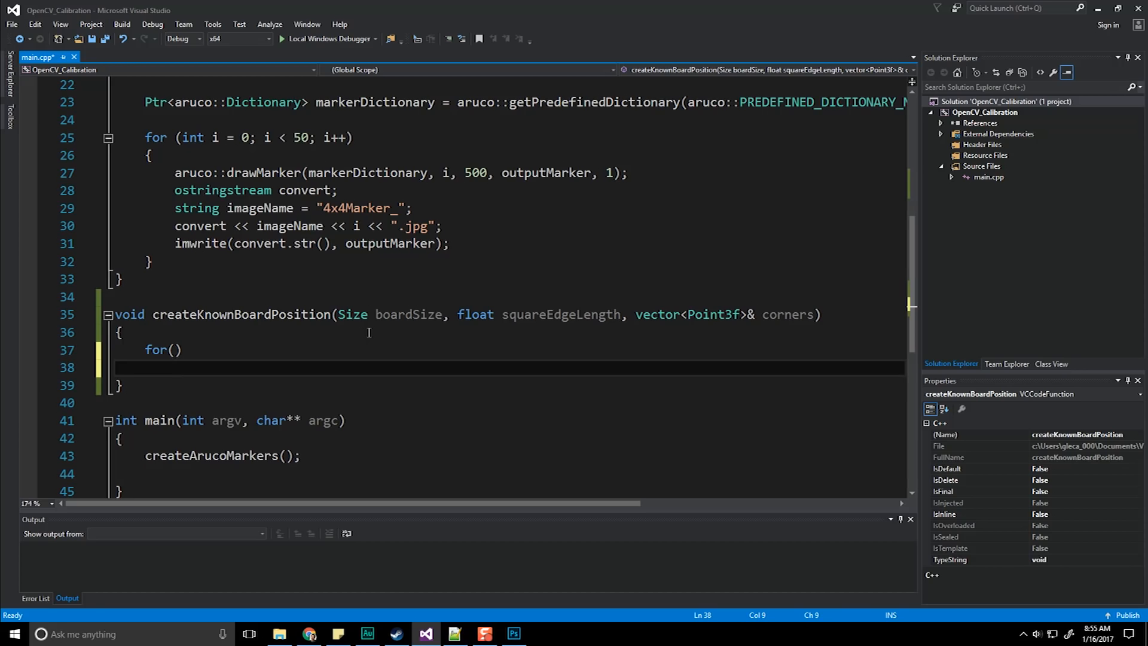
{"action": "type", "text": "{"}
{"action": "key", "text": "Return"}
{"action": "type", "text": "for()"}
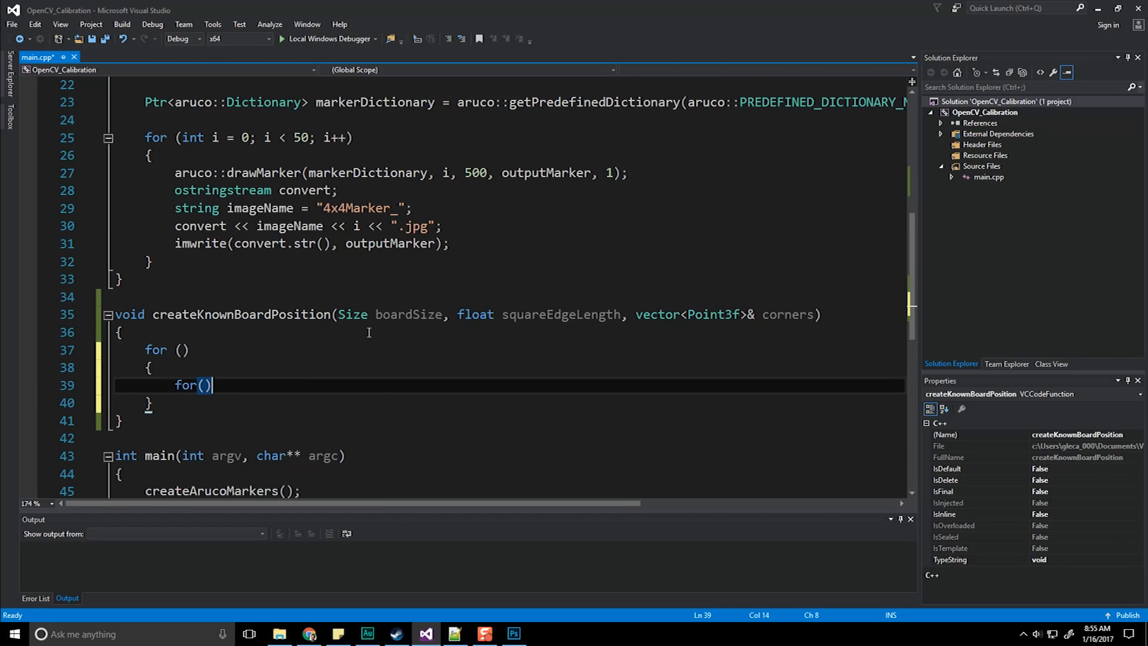
{"action": "key", "text": "Return"}
{"action": "type", "text": "{"}
{"action": "key", "text": "Return"}
{"action": "key", "text": "Up"}
{"action": "key", "text": "Up"}
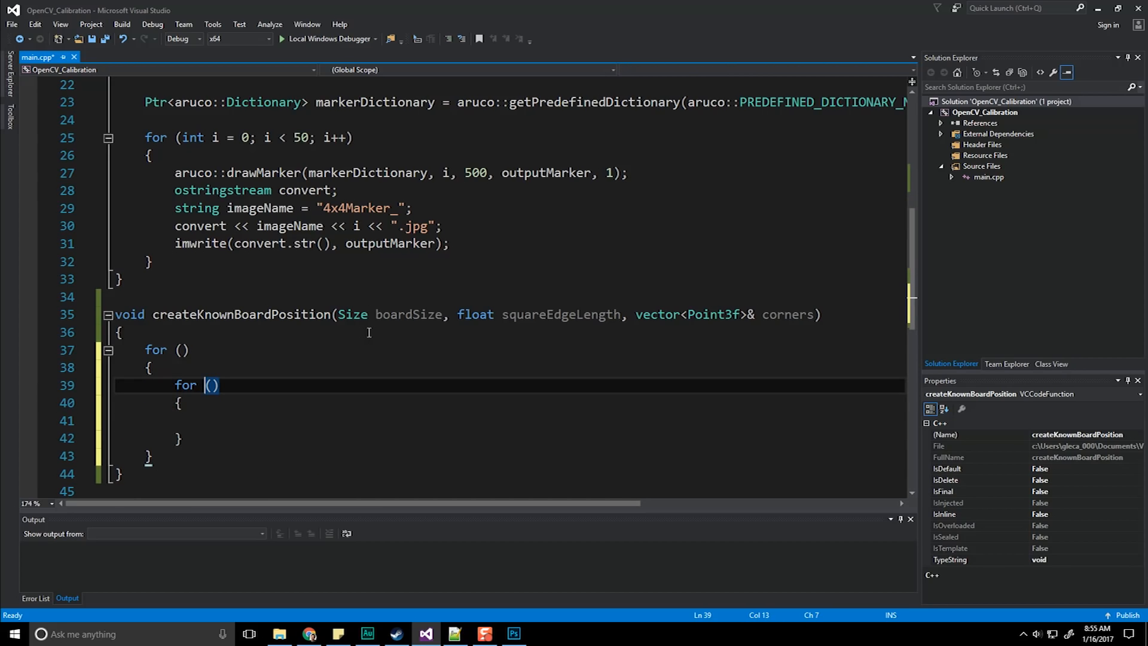
{"action": "key", "text": "Up"}
{"action": "key", "text": "Up"}
{"action": "key", "text": "Left"}
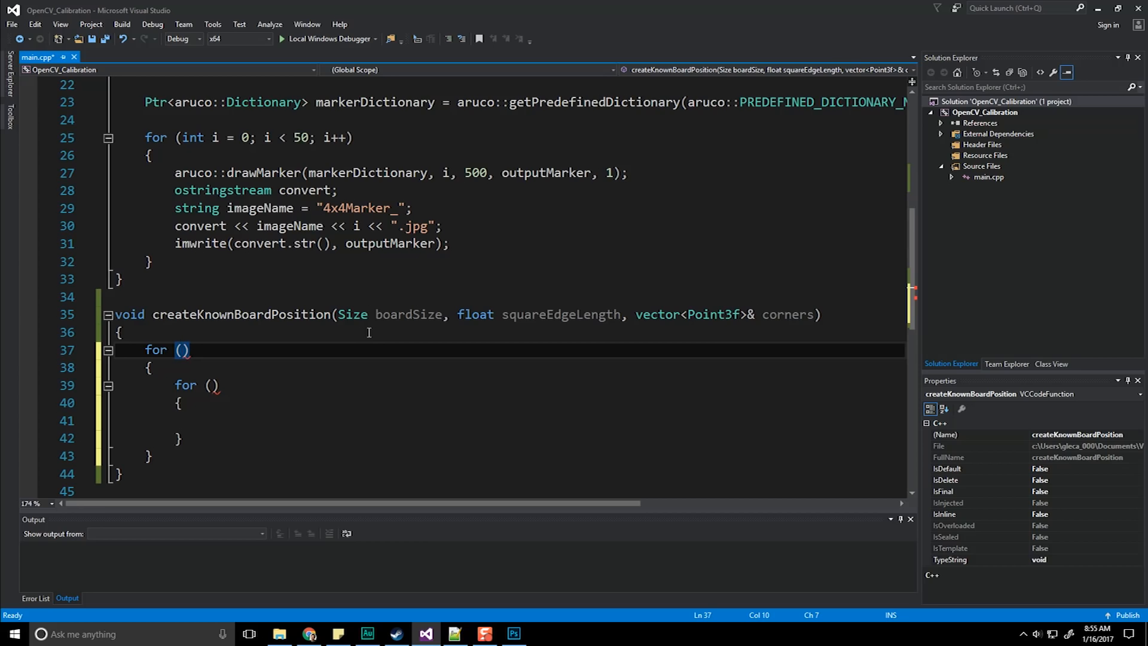
{"action": "type", "text": "int i "}
{"action": "type", "text": "= 0; i <"}
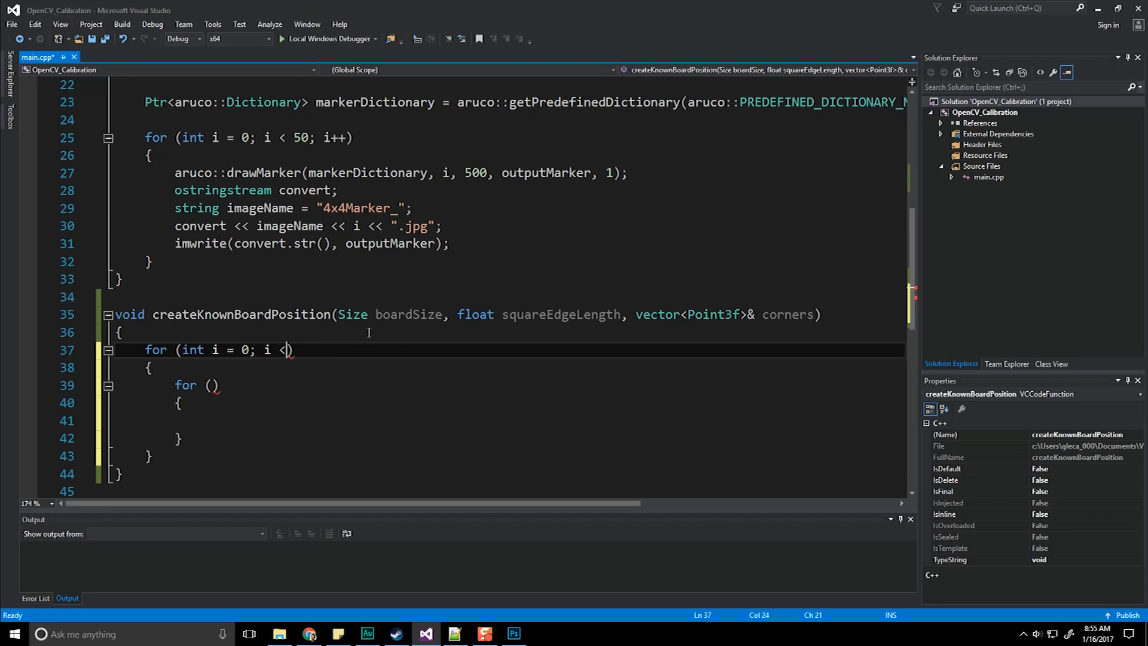
{"action": "type", "text": " boardSize."}
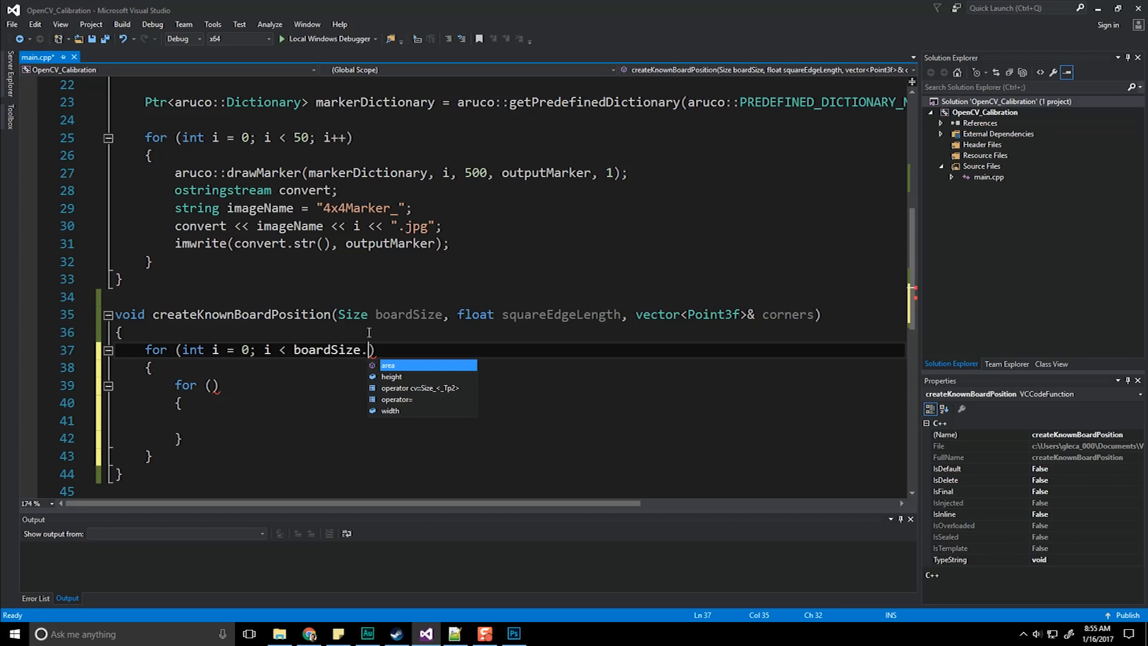
Fill the loop headers: i over boardSize.height and j over boardSize.width, then save.
{"action": "key", "text": "Tab"}
{"action": "key", "text": "BackSpace"}
{"action": "key", "text": "BackSpace"}
{"action": "key", "text": "BackSpace"}
{"action": "key", "text": "BackSpace"}
{"action": "type", "text": "he"}
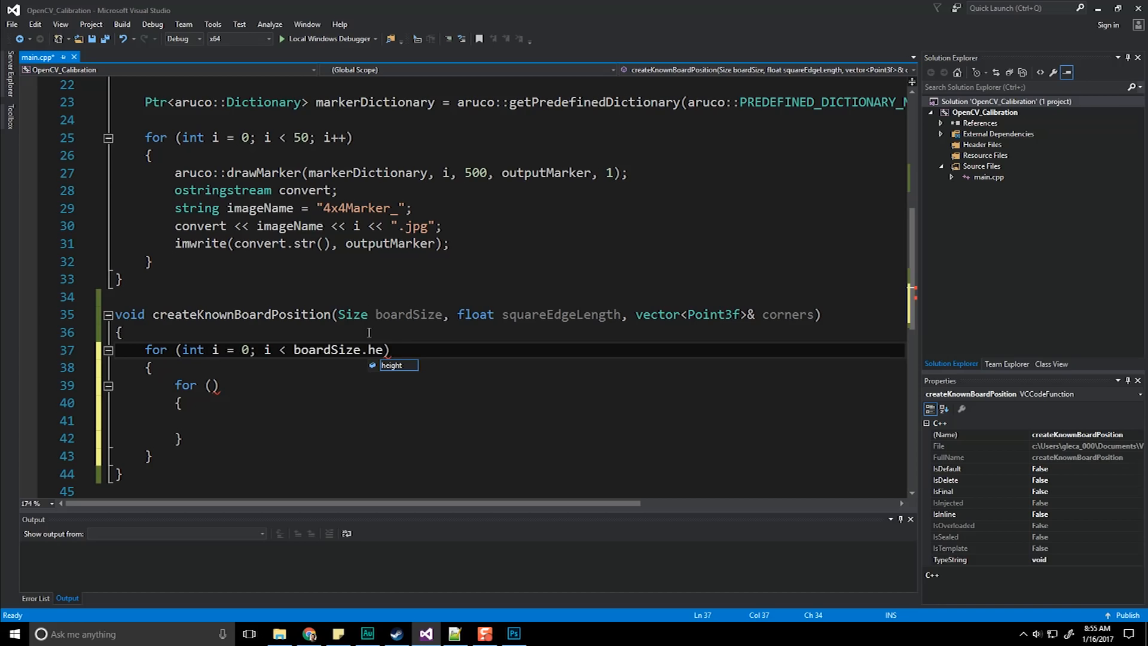
{"action": "key", "text": "Tab"}
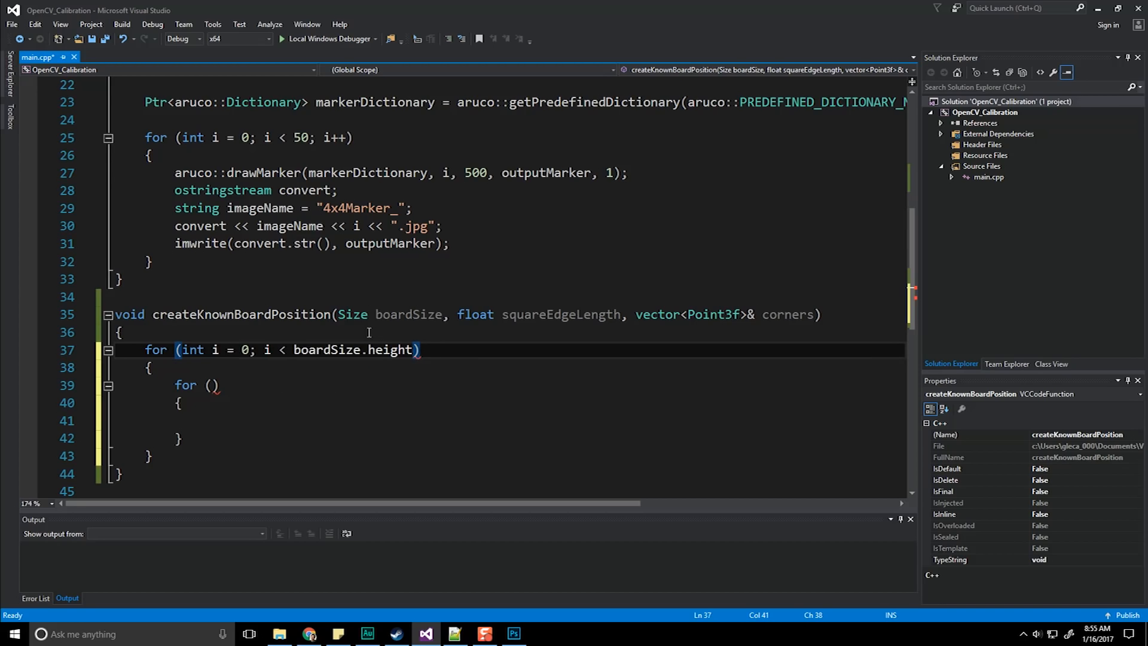
{"action": "type", "text": "; i+"}
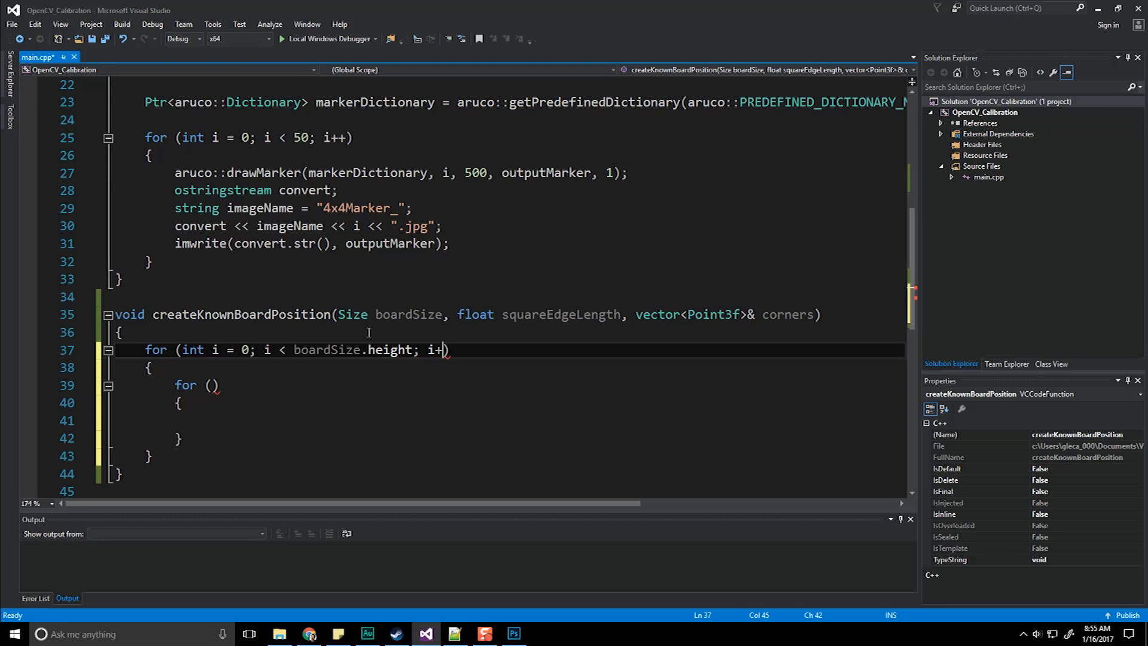
{"action": "type", "text": "+"}
{"action": "key", "text": "Down"}
{"action": "key", "text": "Down"}
{"action": "key", "text": "Left"}
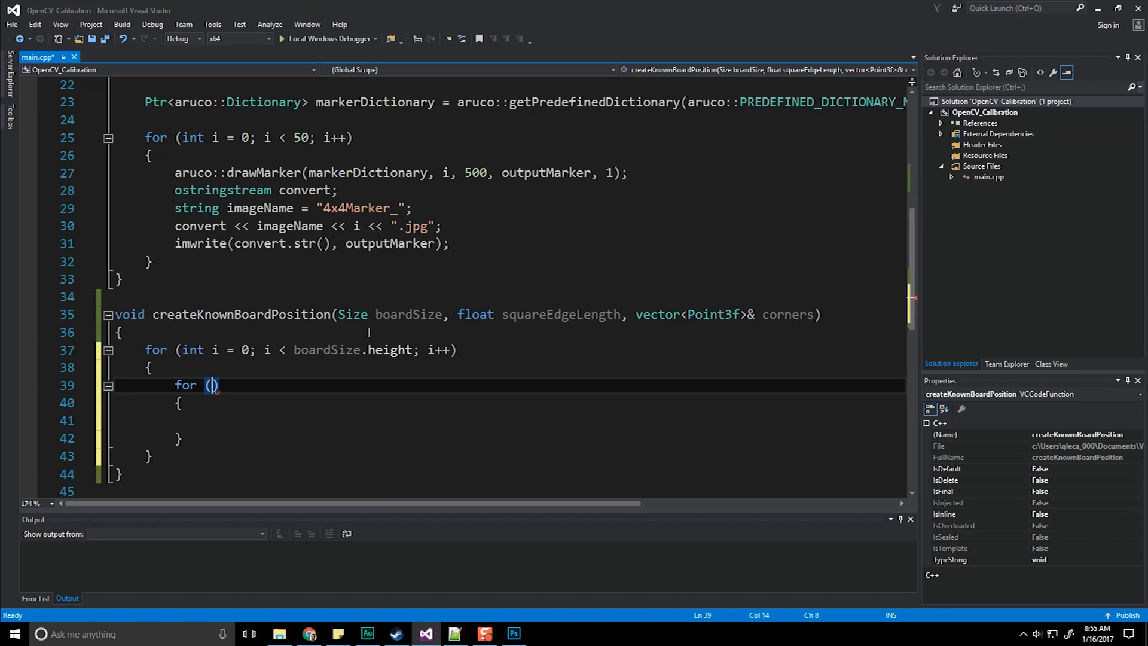
{"action": "type", "text": "int j = "}
{"action": "type", "text": "0;"}
{"action": "key", "text": "BackSpace"}
{"action": "key", "text": "BackSpace"}
{"action": "key", "text": "BackSpace"}
{"action": "type", "text": "0; "}
{"action": "type", "text": "j < boar"}
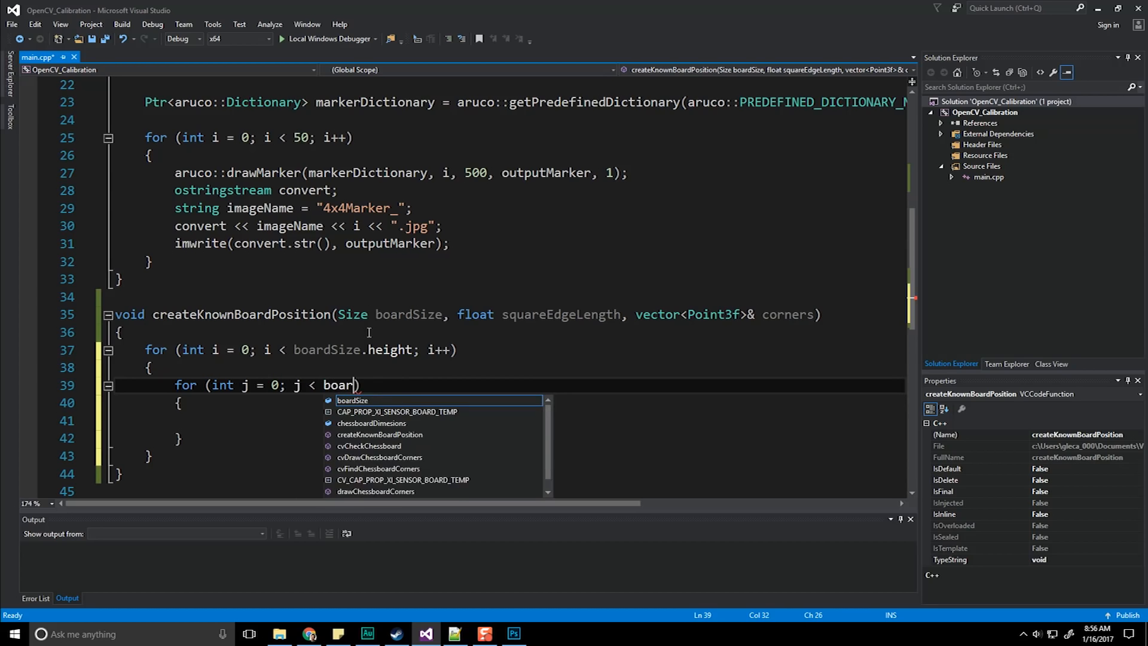
{"action": "type", "text": "dSize."}
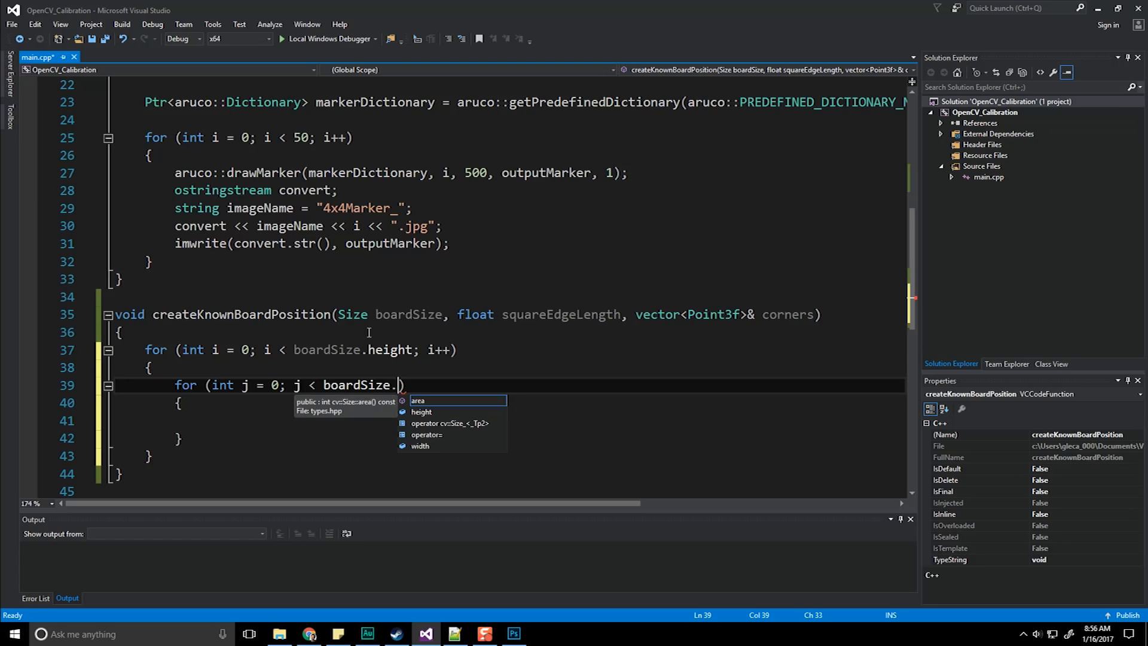
{"action": "type", "text": "w"}
{"action": "key", "text": "Tab"}
{"action": "type", "text": "; "}
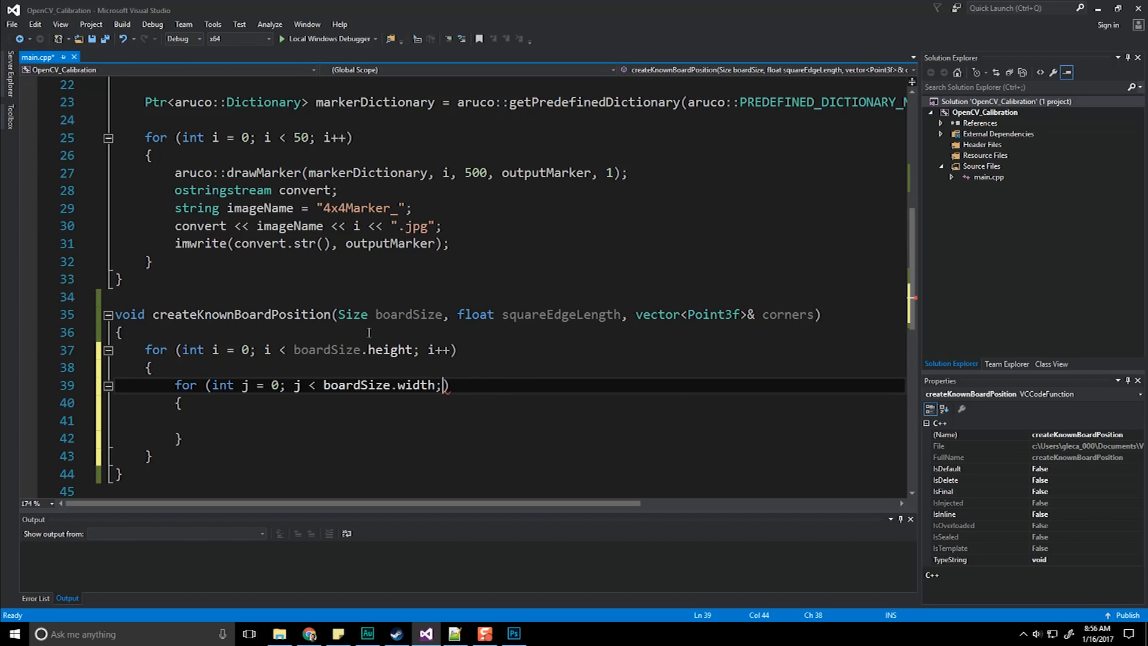
{"action": "type", "text": "j++"}
{"action": "key", "text": "Down"}
{"action": "key", "text": "Down"}
{"action": "key", "text": "ctrl+s"}
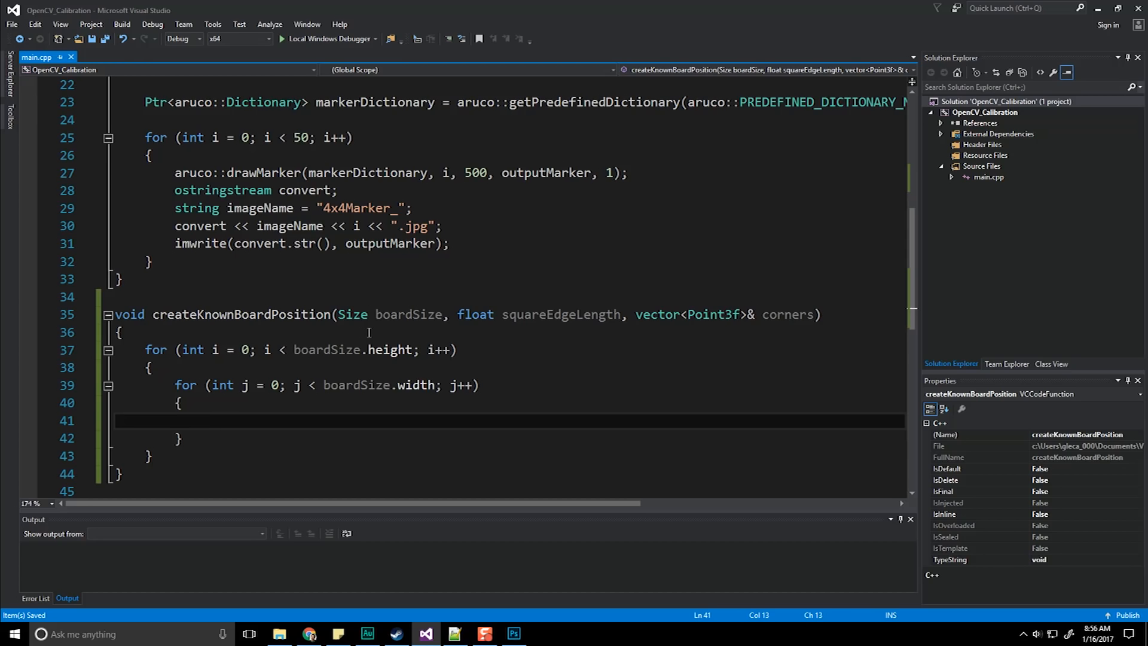
{"action": "type", "text": "c"}
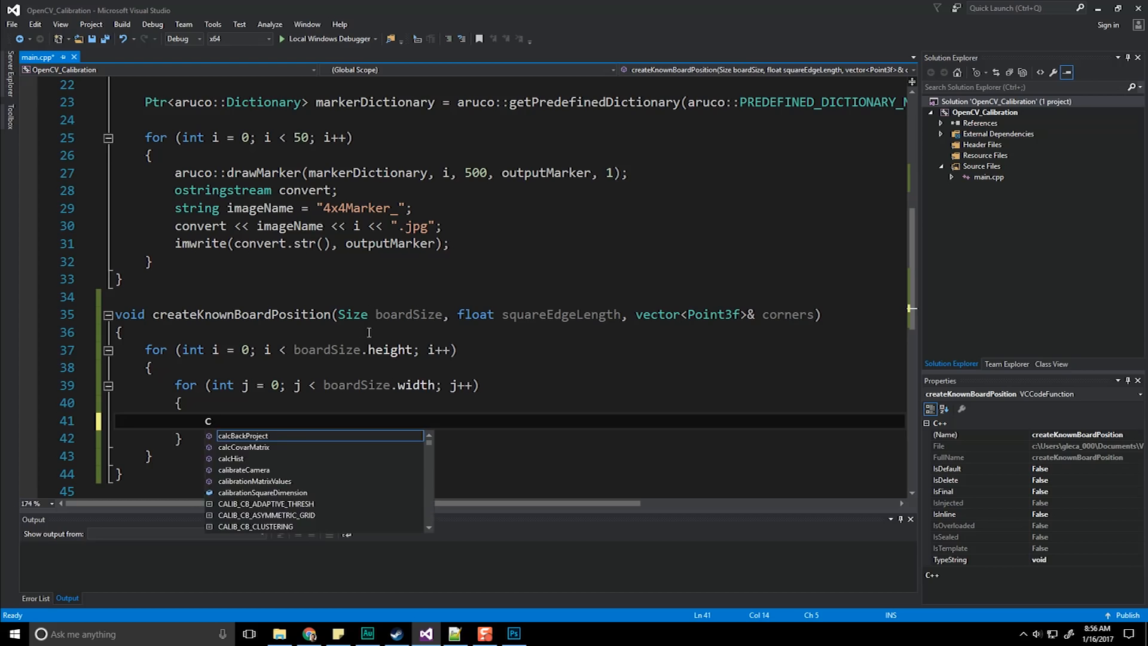
{"action": "type", "text": "orners."}
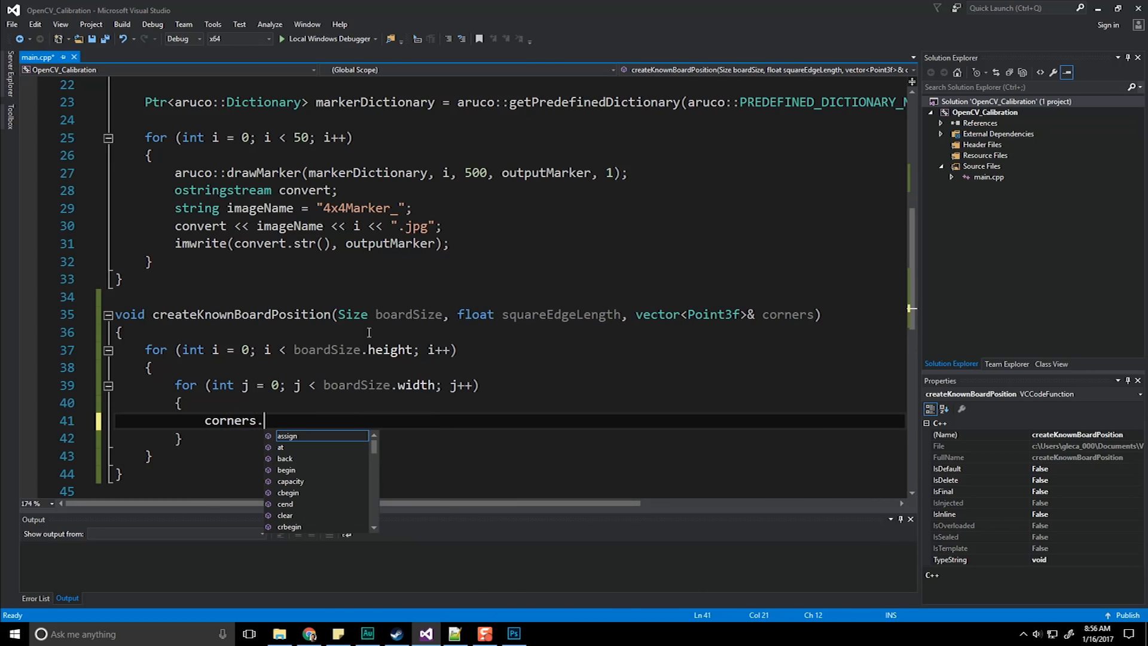
{"action": "type", "text": "pus"}
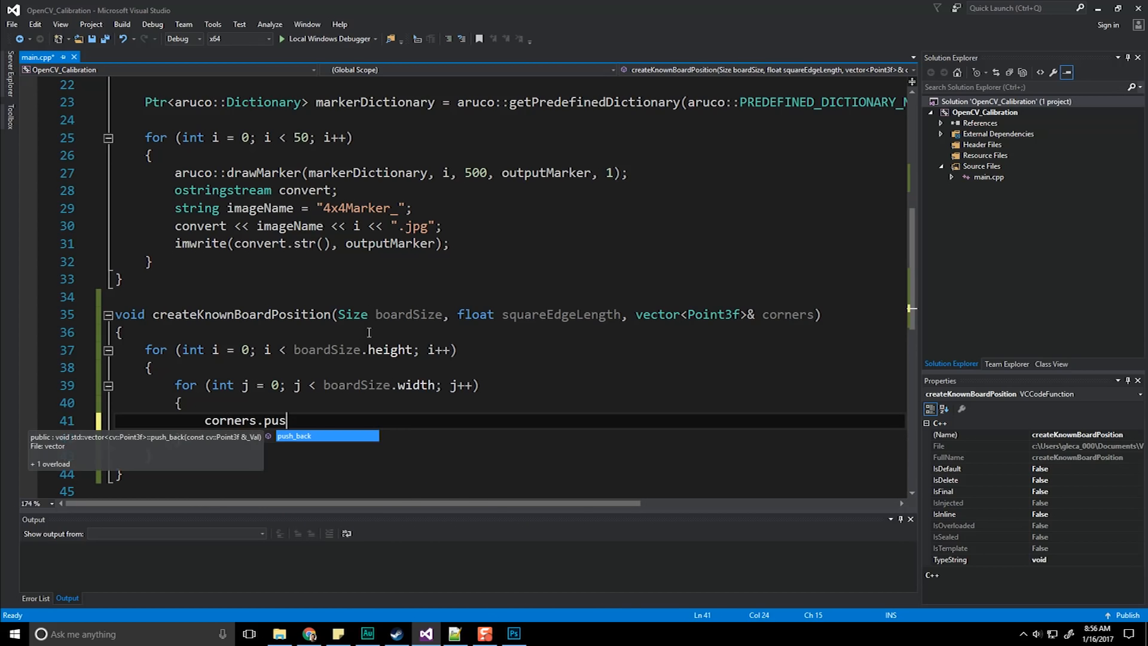
Push Point3f(j * squareEdgeLength, i * squareEdgeLength, 0.0f) into corners in the inner loop and save.
{"action": "key", "text": "Tab"}
{"action": "type", "text": "()"}
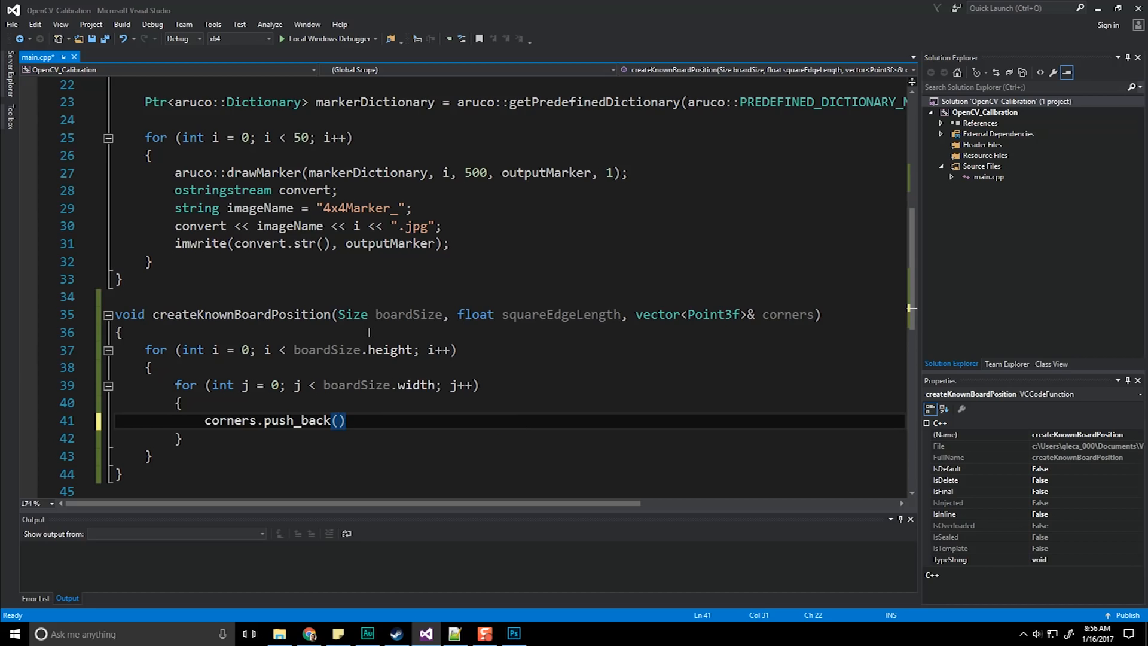
{"action": "type", "text": "Point"}
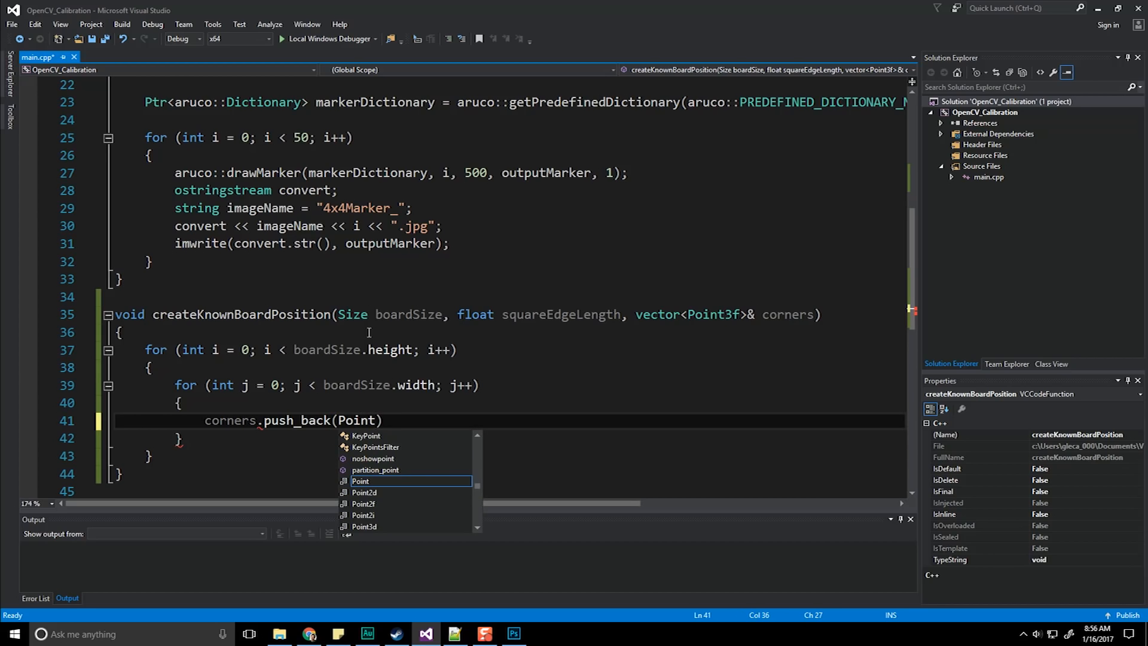
{"action": "type", "text": "3f(;"}
{"action": "key", "text": "ctrl+s"}
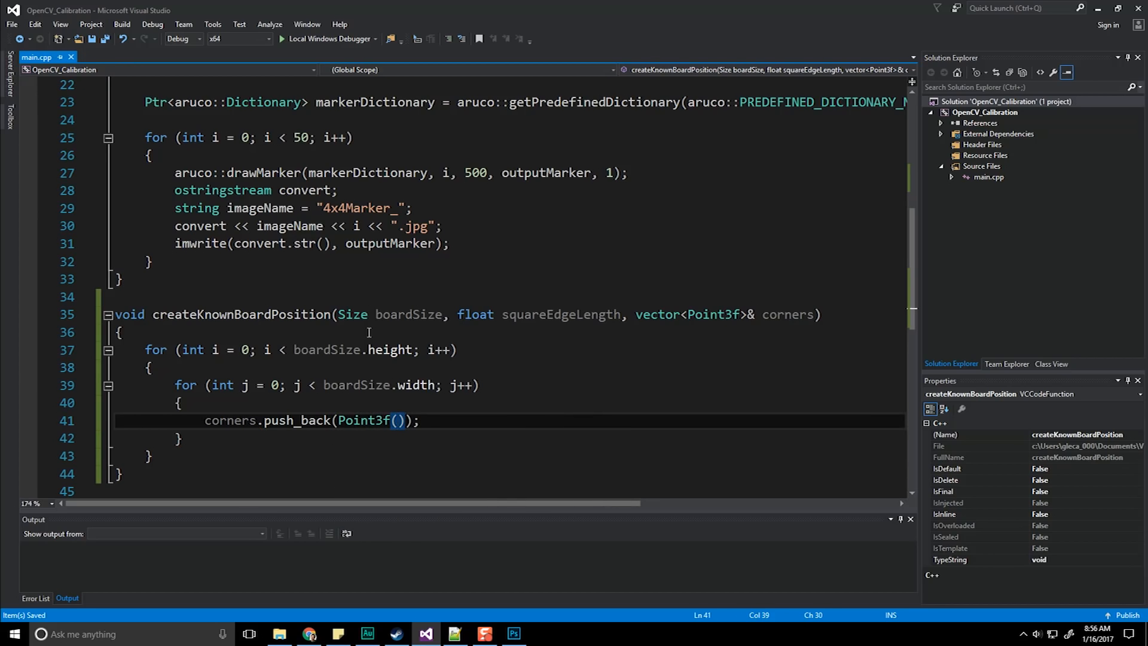
{"action": "type", "text": "j * sq"}
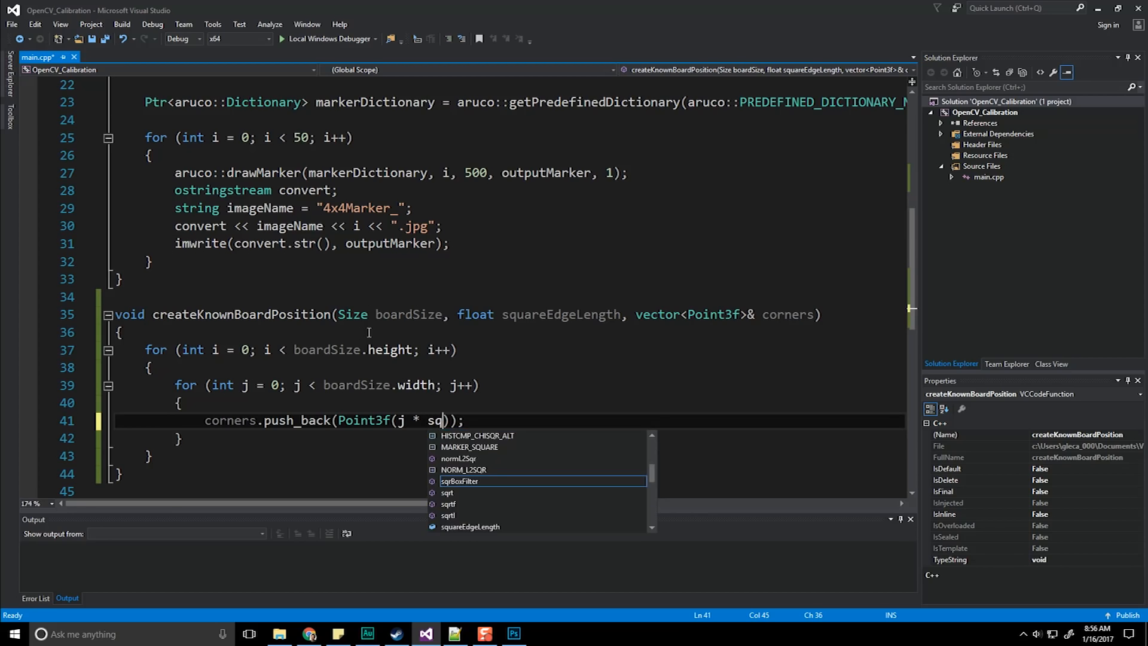
{"action": "type", "text": "uare"}
{"action": "key", "text": "Tab"}
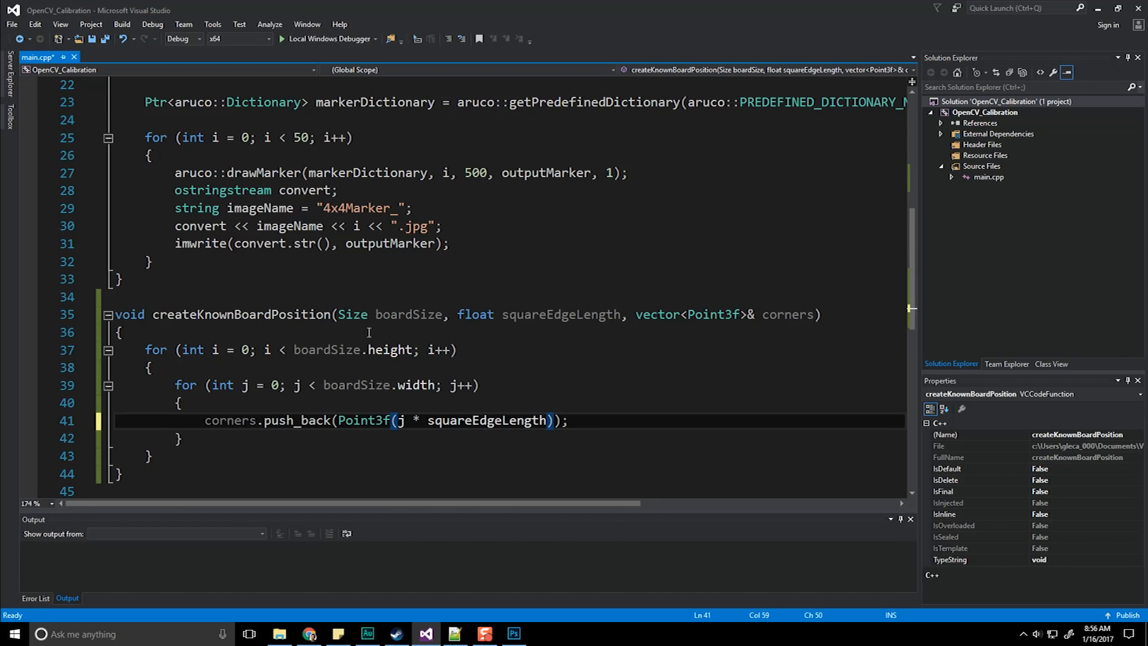
{"action": "type", "text": ", "}
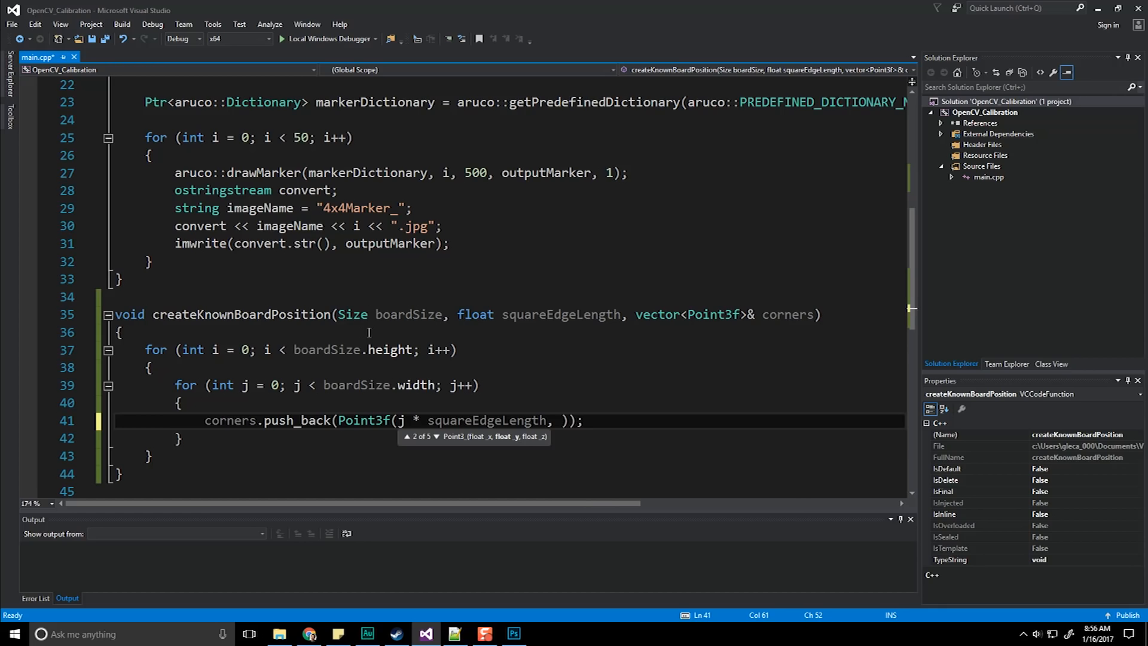
{"action": "type", "text": "i * square"}
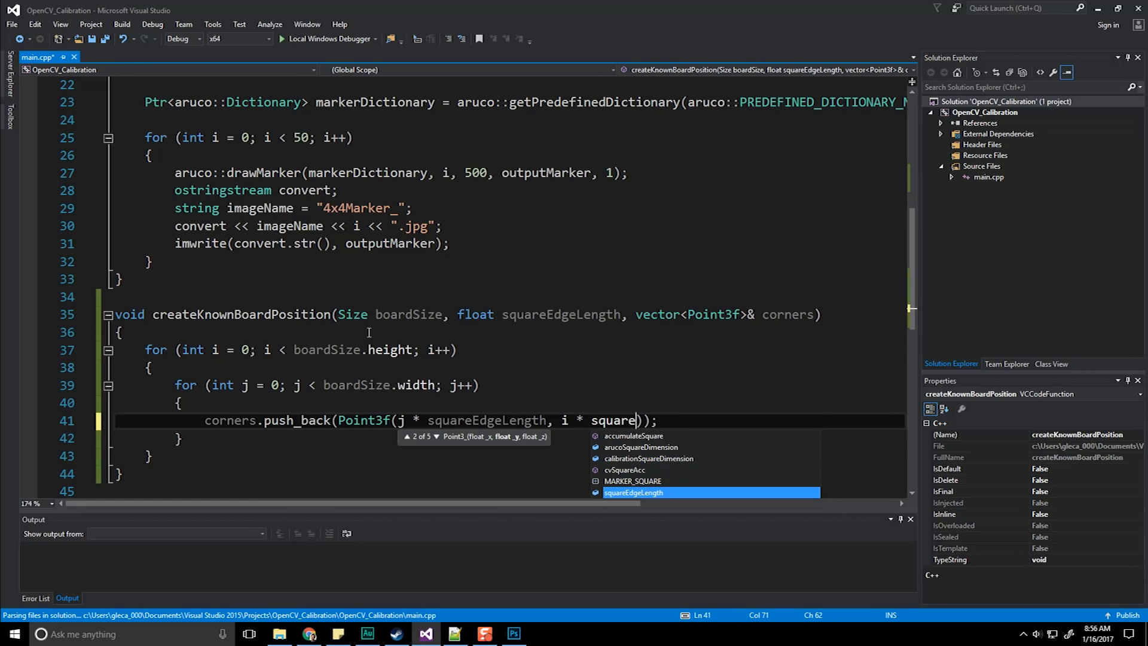
{"action": "key", "text": "Tab"}
{"action": "type", "text": ", 0.0f"}
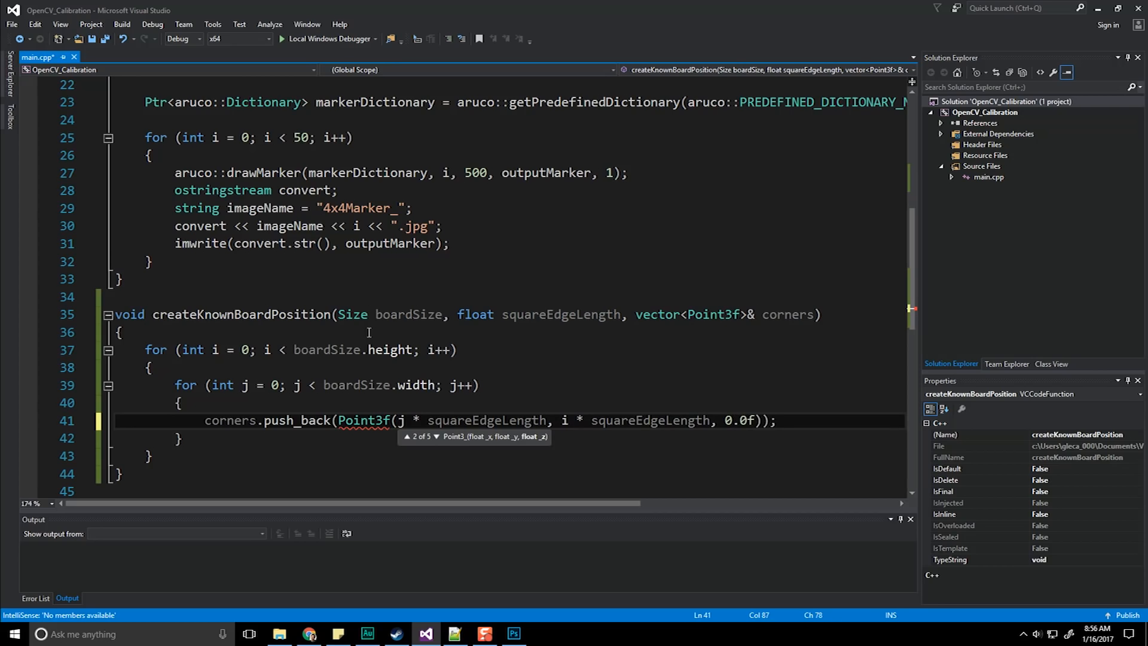
{"action": "key", "text": "End"}
{"action": "key", "text": "ctrl+s"}
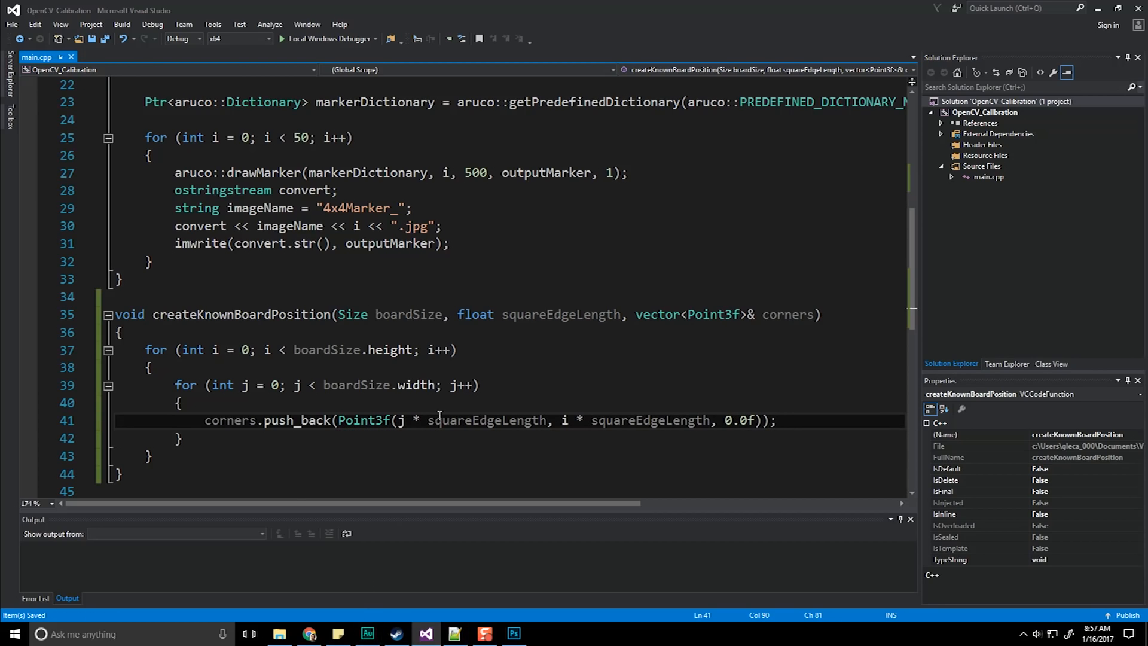
{"action": "scroll", "coordinate": [252, 490], "scroll_direction": "down", "scroll_amount": 1}
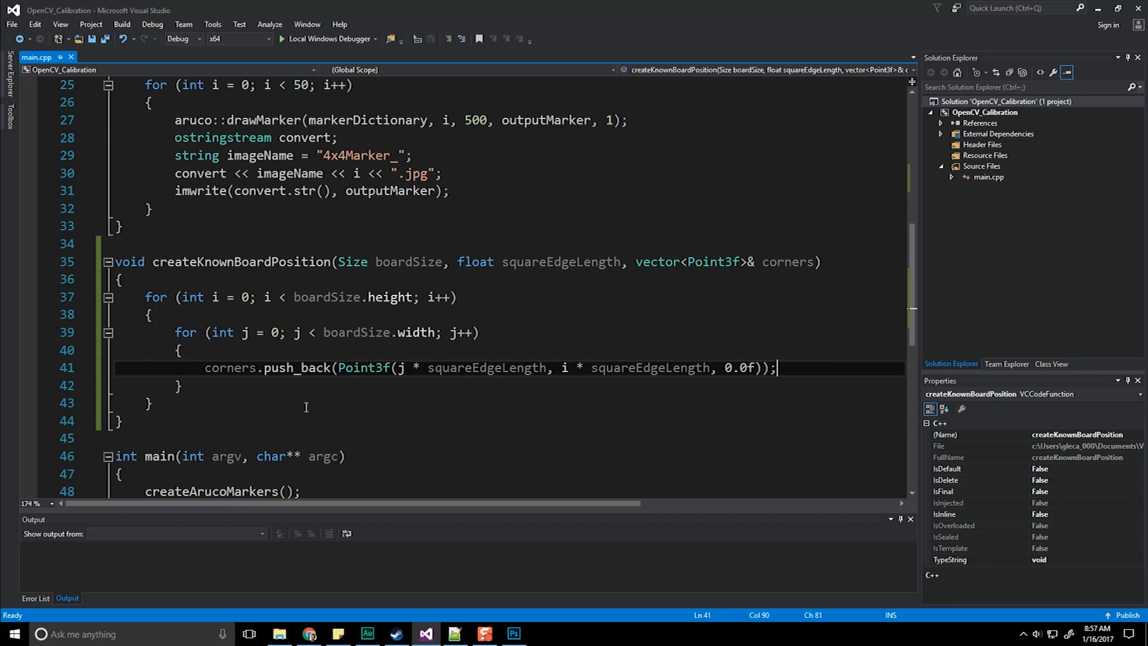
{"action": "key", "text": "Down"}
{"action": "key", "text": "Down"}
{"action": "key", "text": "Down"}
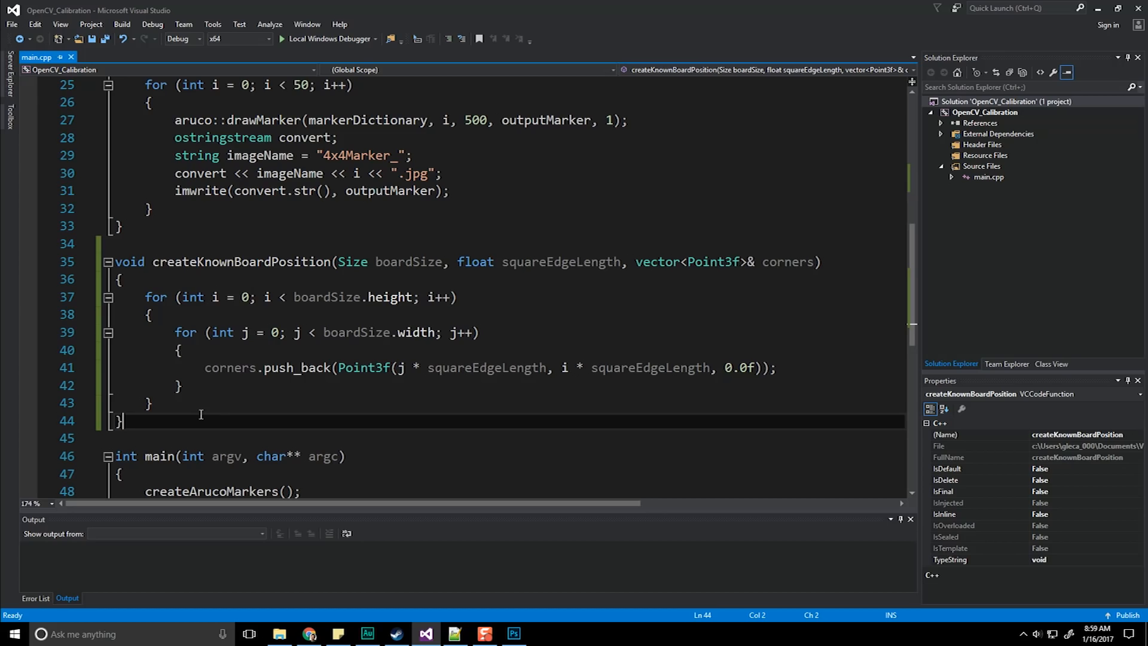
{"action": "left_click", "coordinate": [210, 432]}
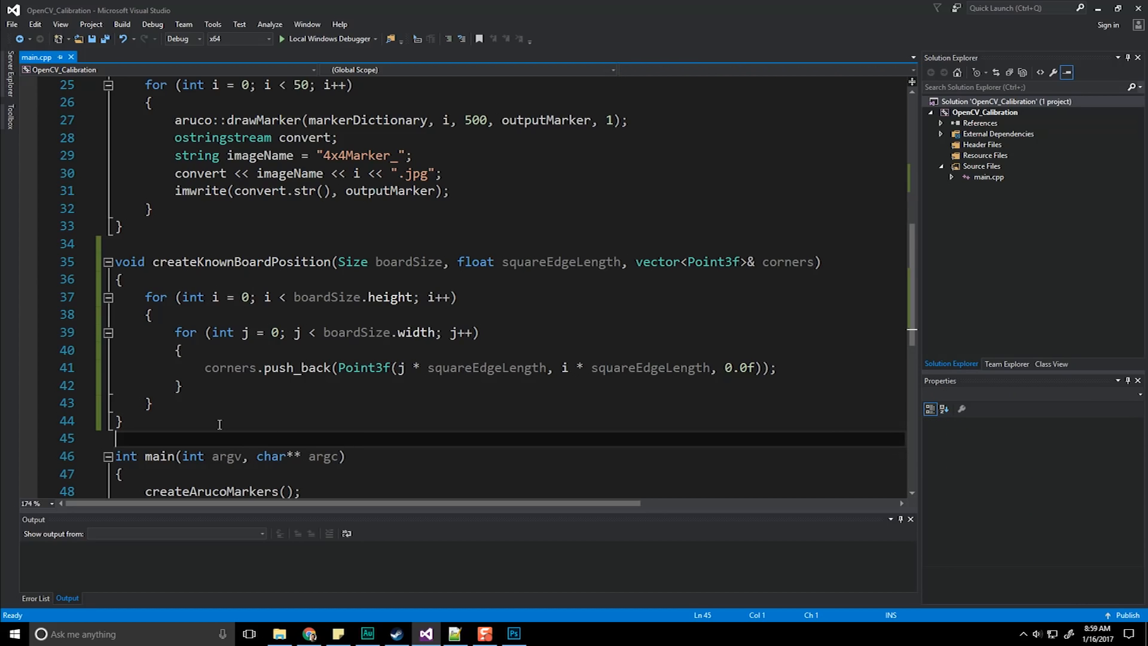
Write an empty void getChessboardCorners() with braces in the blank space before main.
{"action": "key", "text": "Return"}
{"action": "key", "text": "Up"}
{"action": "key", "text": "Return"}
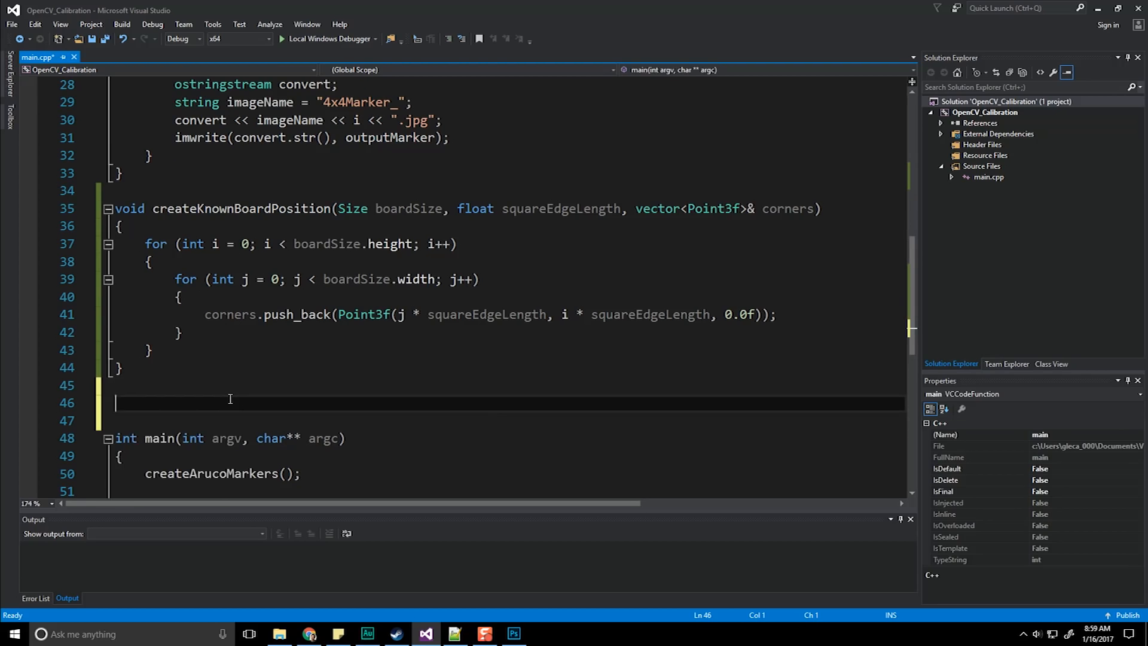
{"action": "type", "text": "void getChessb"}
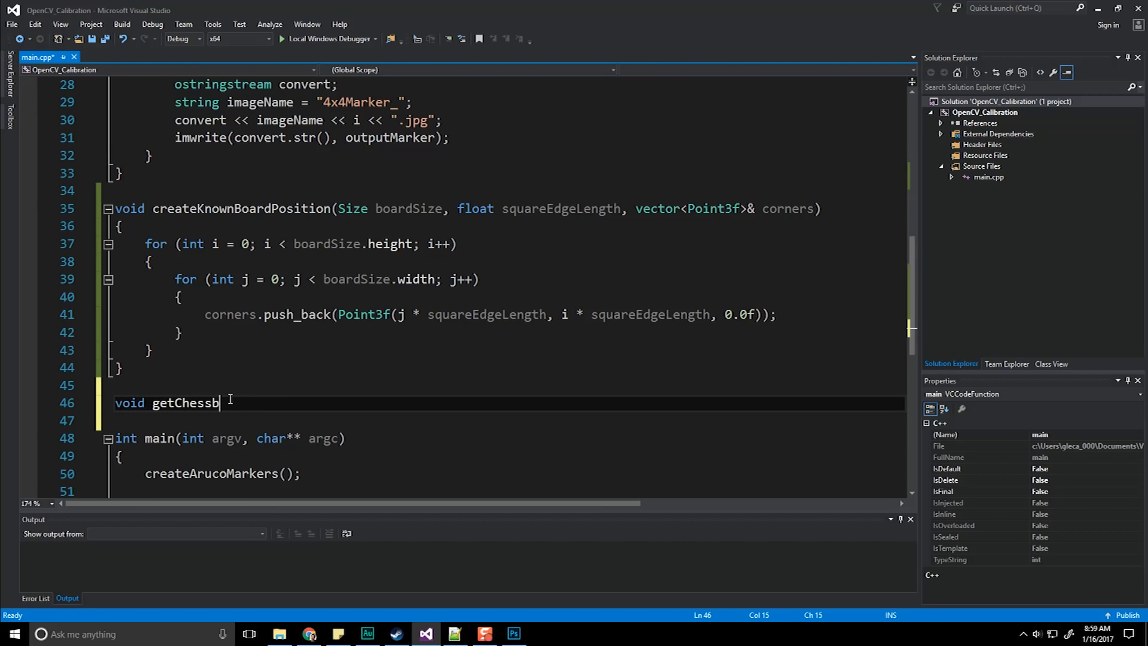
{"action": "type", "text": "oardCorners"}
{"action": "type", "text": "("}
{"action": "key", "text": "Return"}
{"action": "type", "text": "{"}
{"action": "key", "text": "Return"}
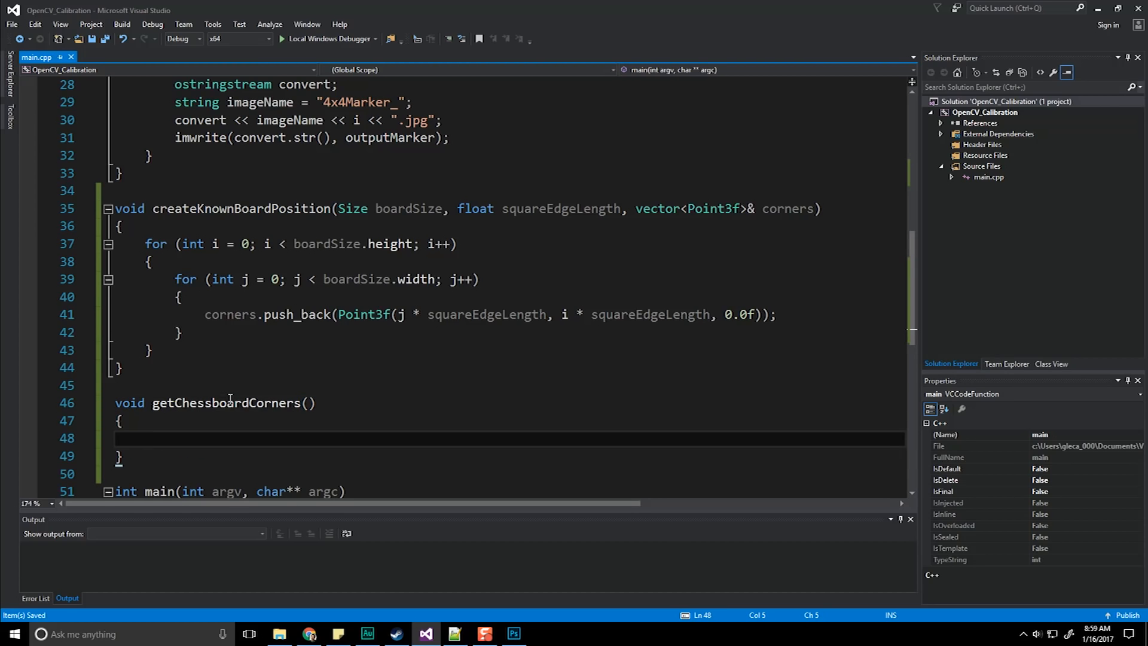
{"action": "left_click", "coordinate": [311, 404]}
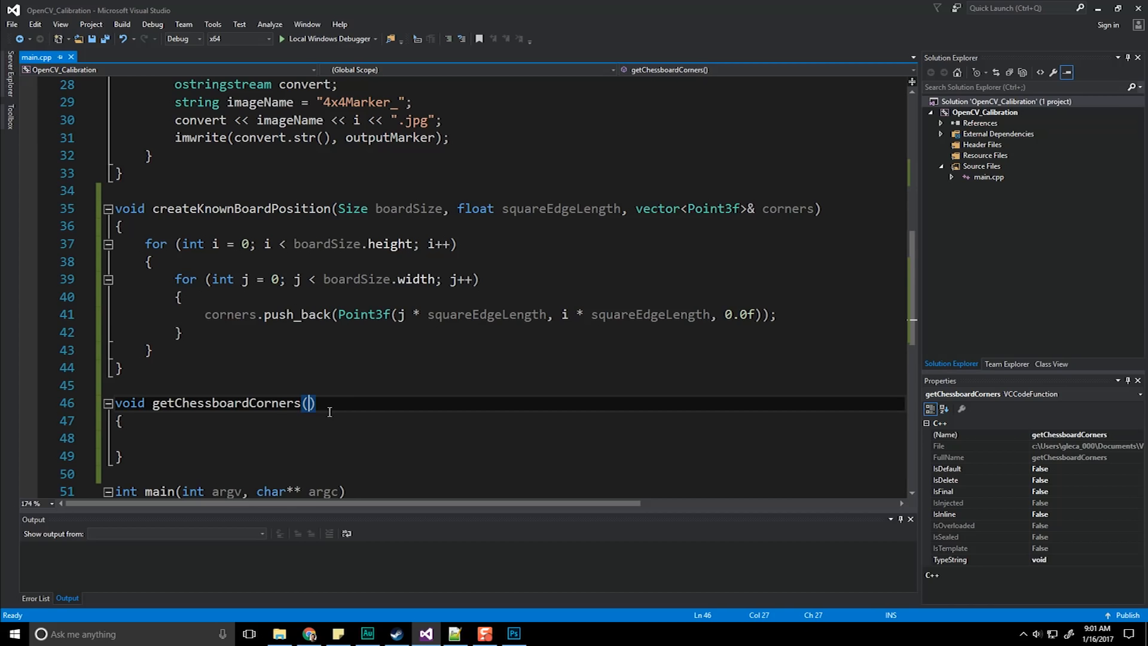
{"action": "scroll", "coordinate": [329, 412], "scroll_direction": "down", "scroll_amount": 1}
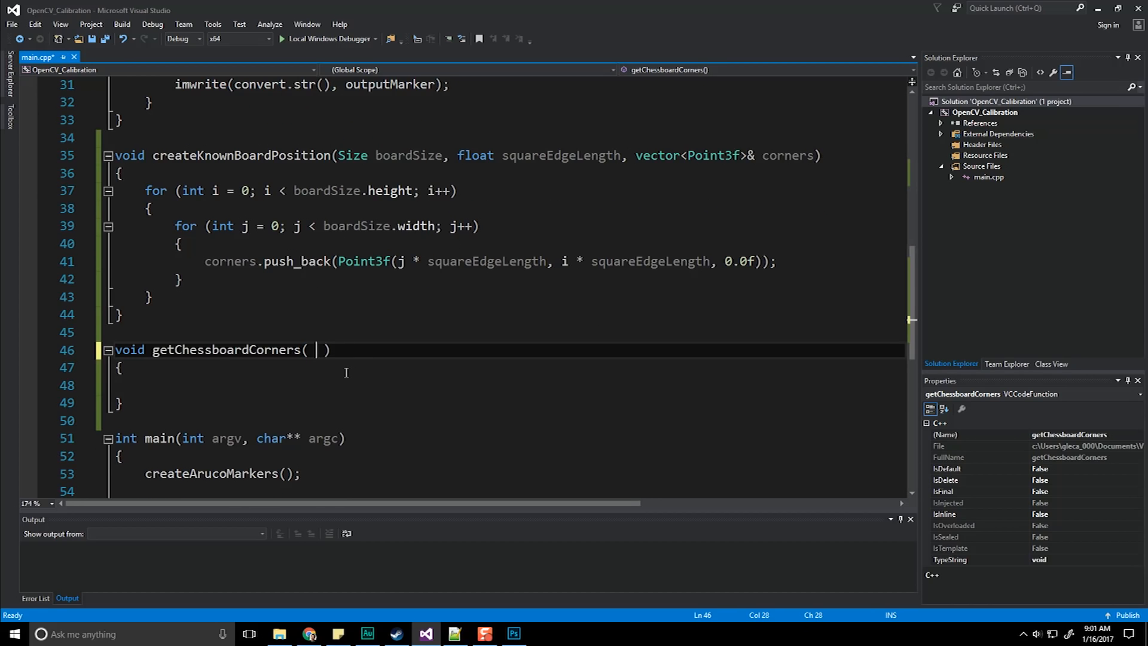
{"action": "type", "text": "vector<Ma"}
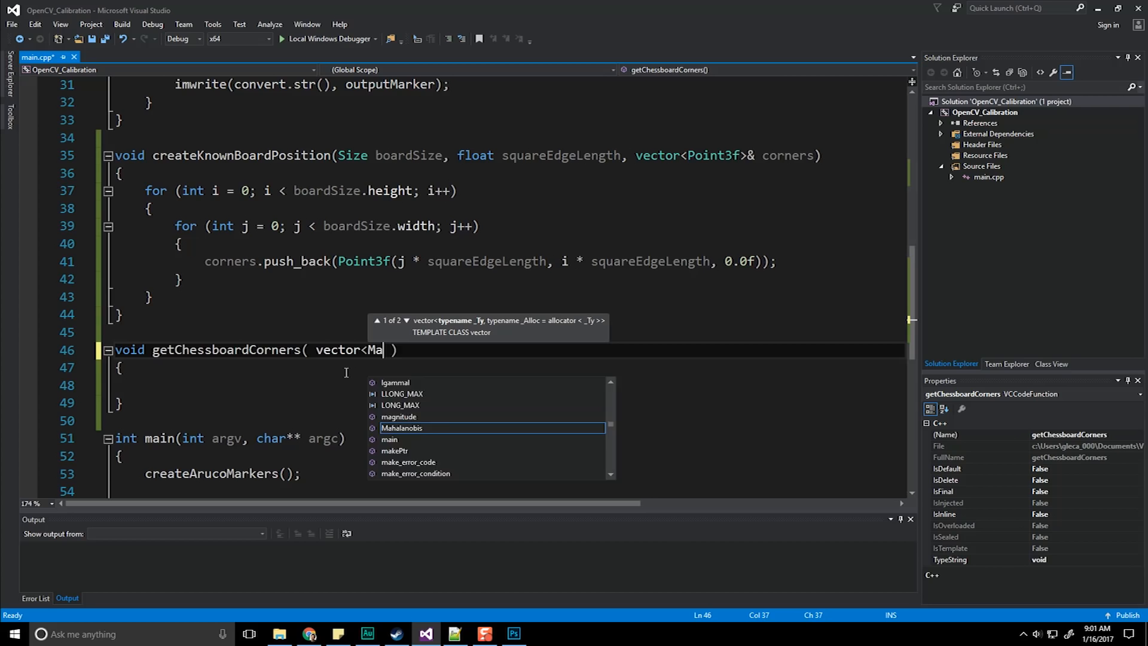
{"action": "type", "text": "t> images"}
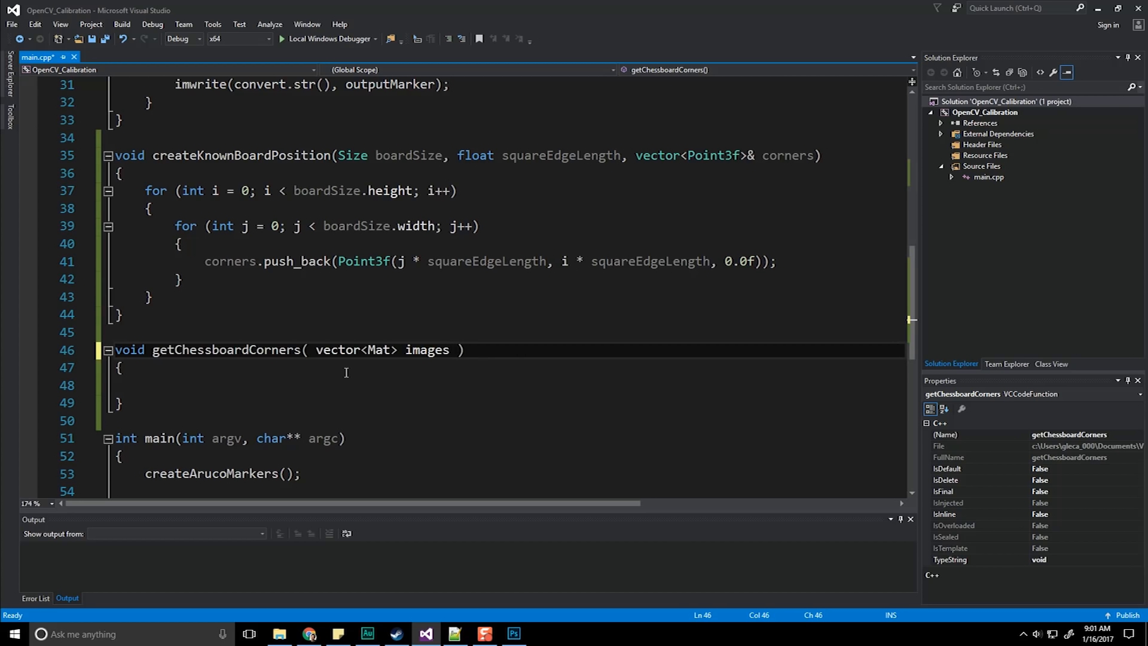
{"action": "type", "text": ", ve"}
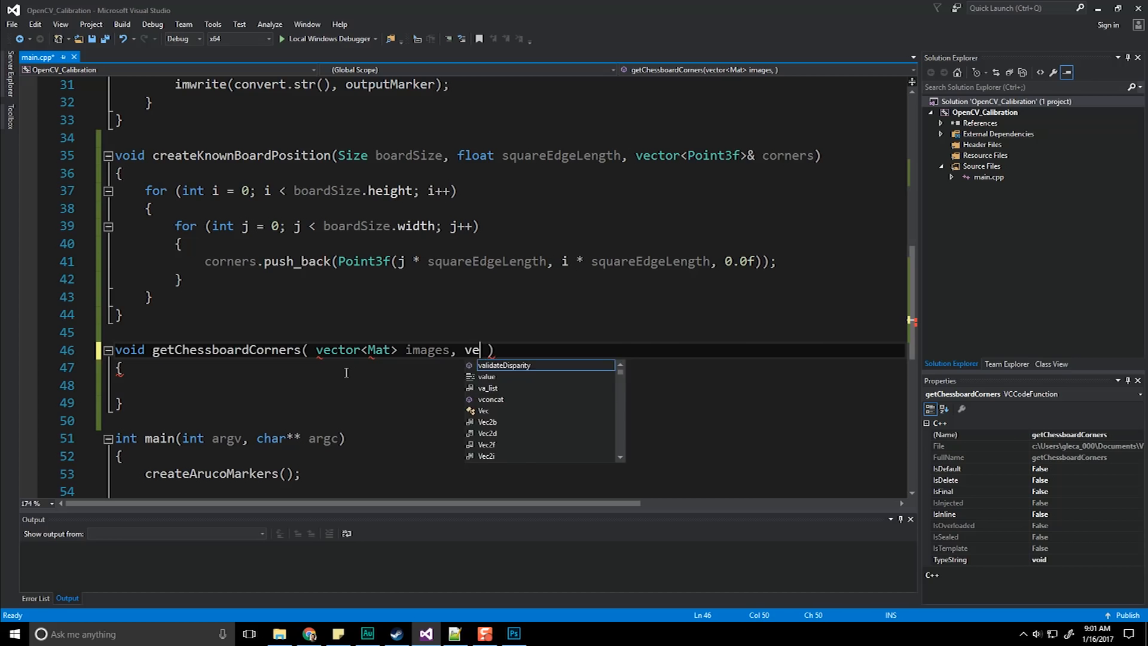
{"action": "type", "text": "ctor<"}
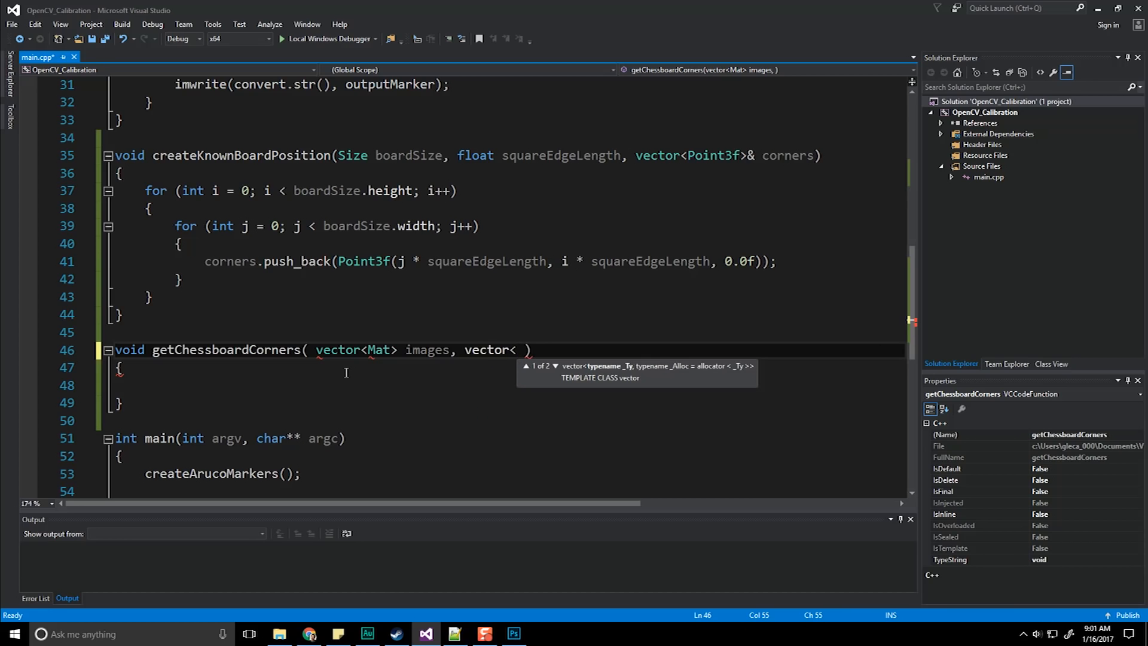
{"action": "type", "text": "vecto"}
{"action": "type", "text": "r<Point"}
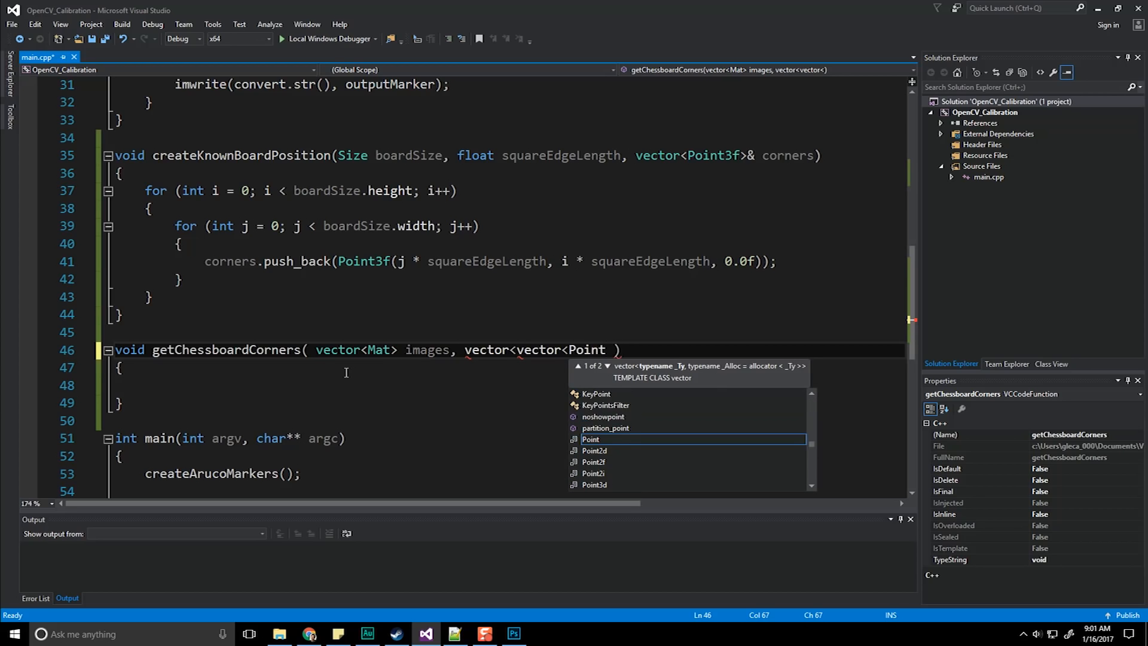
{"action": "type", "text": "2f>> "}
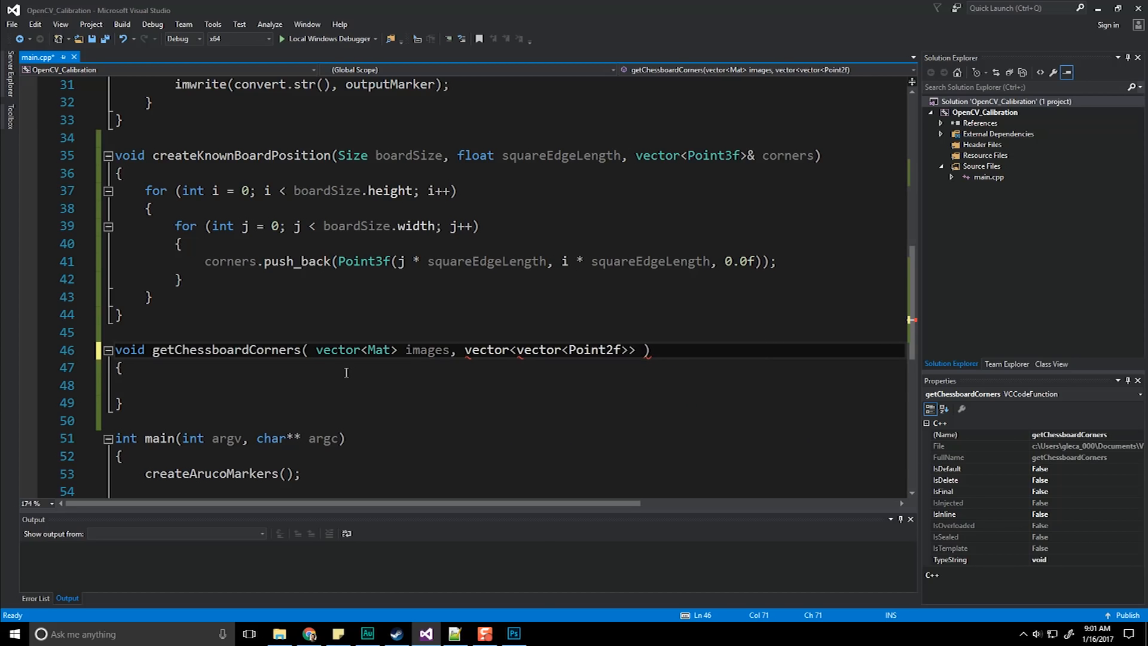
{"action": "type", "text": "& a"}
{"action": "type", "text": "llFoundcoren"}
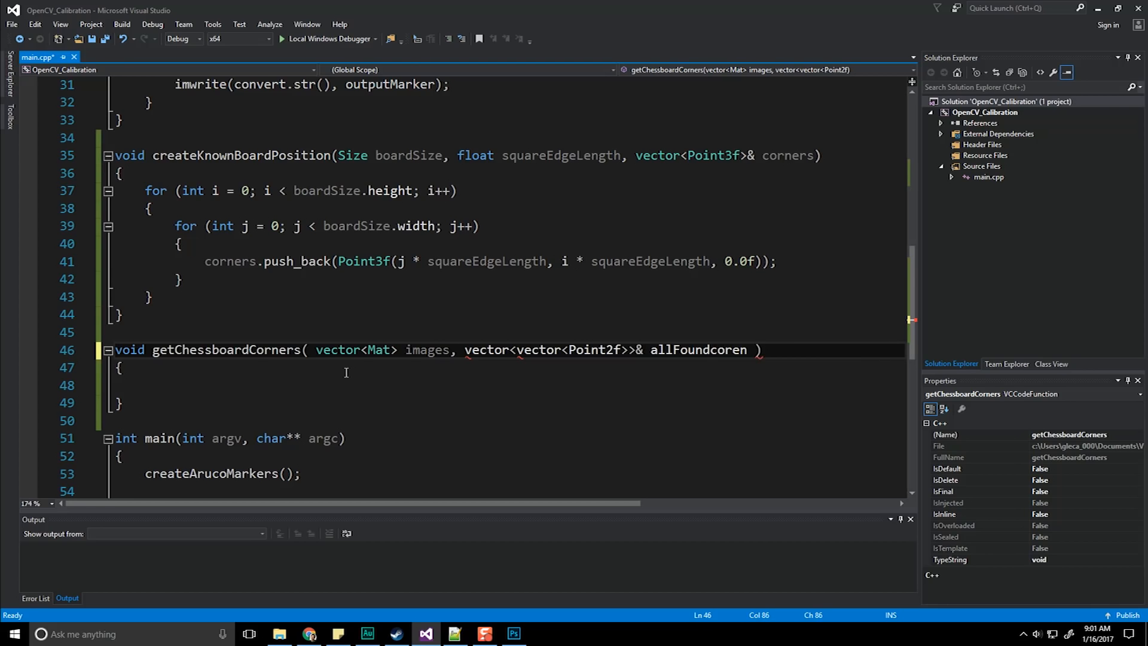
Finish the signature with vector<Mat> images, vector<vector<Point2f>>& allFoundCorners, bool showResults = false, and save.
{"action": "key", "text": "BackSpace"}
{"action": "key", "text": "BackSpace"}
{"action": "key", "text": "BackSpace"}
{"action": "key", "text": "BackSpace"}
{"action": "key", "text": "BackSpace"}
{"action": "type", "text": "Corn"}
{"action": "type", "text": "ers, "}
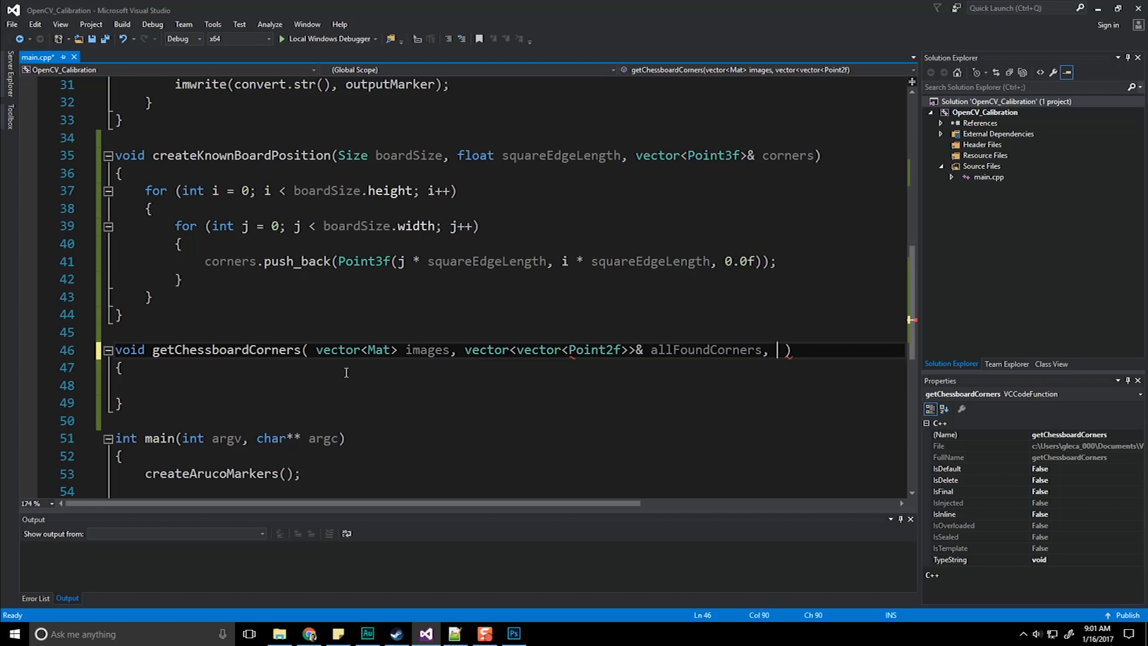
{"action": "type", "text": "boo"}
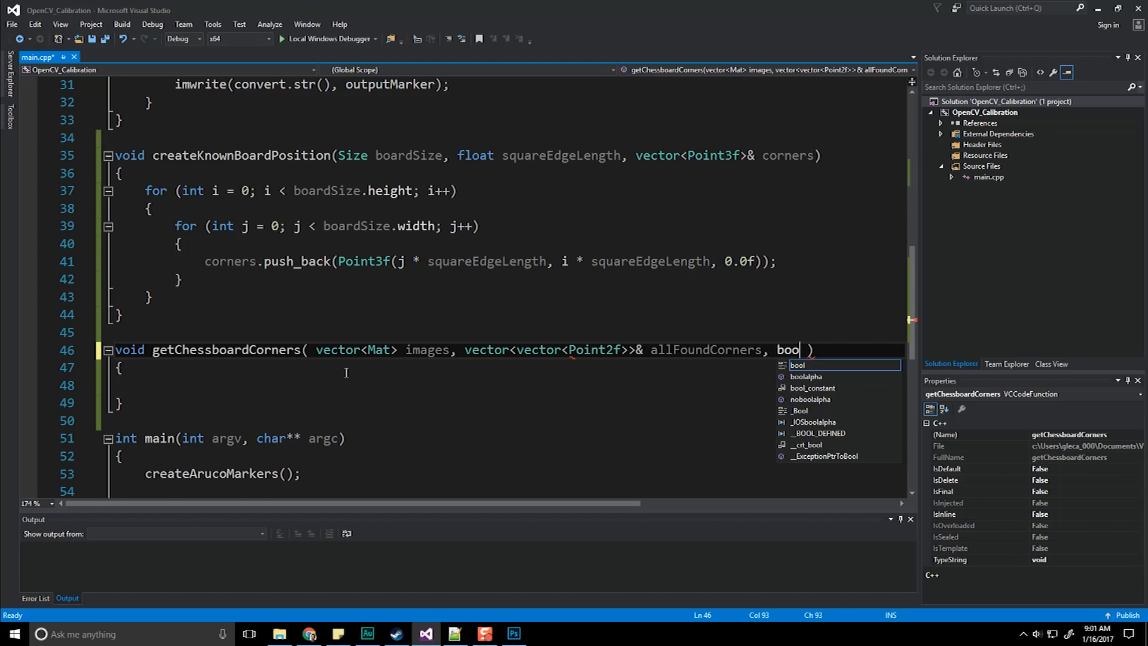
{"action": "type", "text": "l s"}
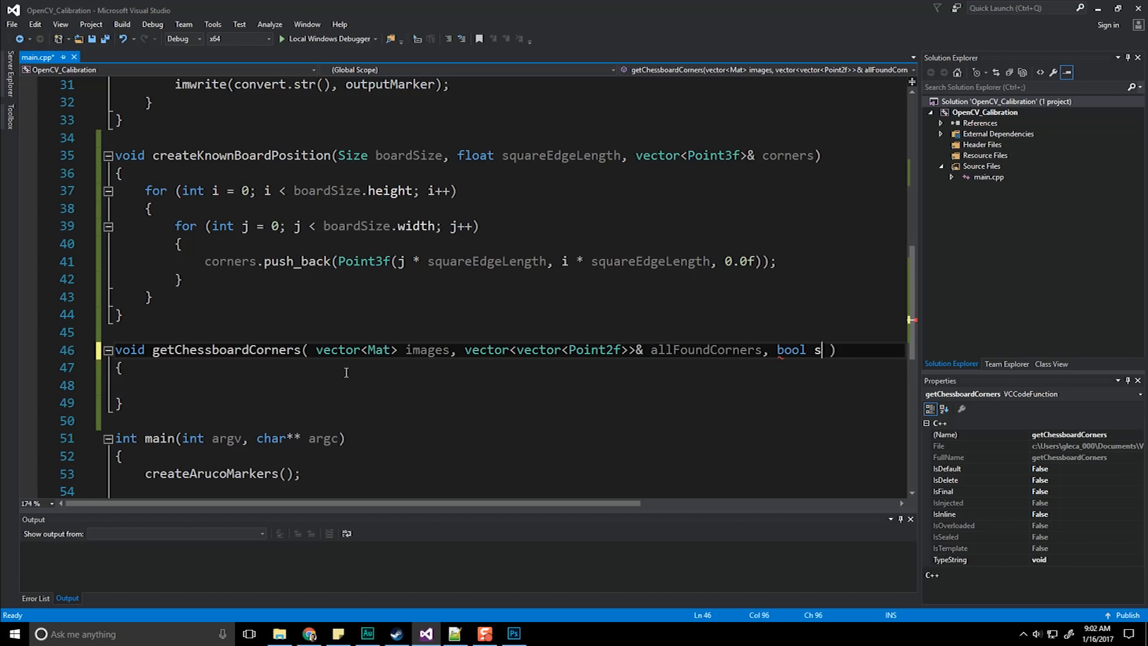
{"action": "type", "text": "howResults "}
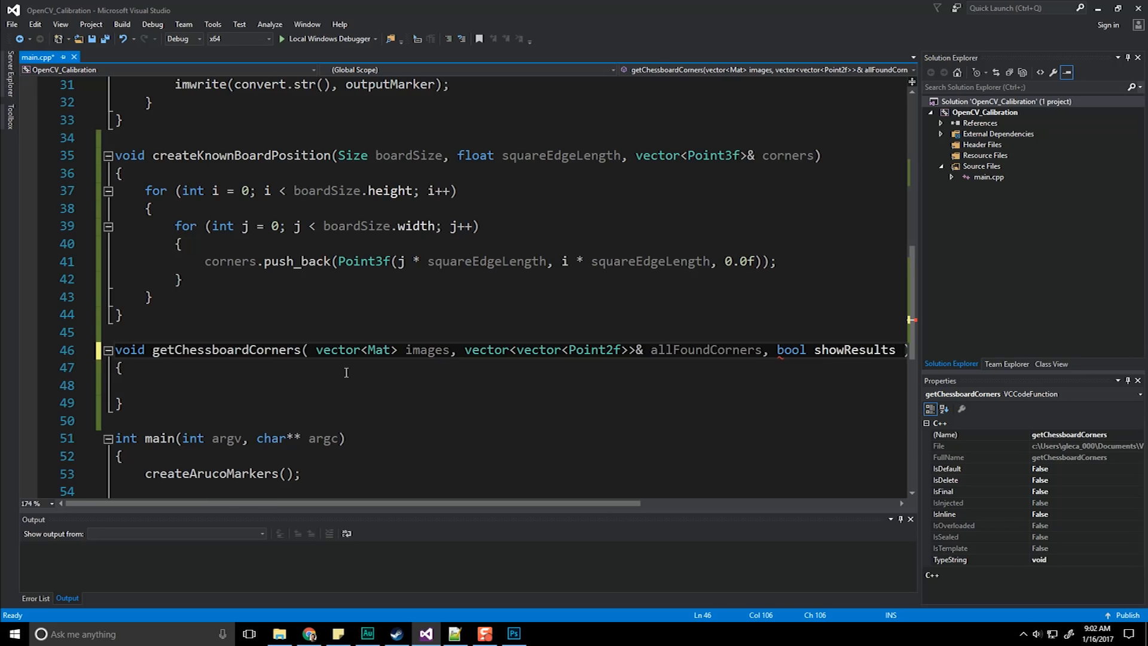
{"action": "type", "text": "= false"}
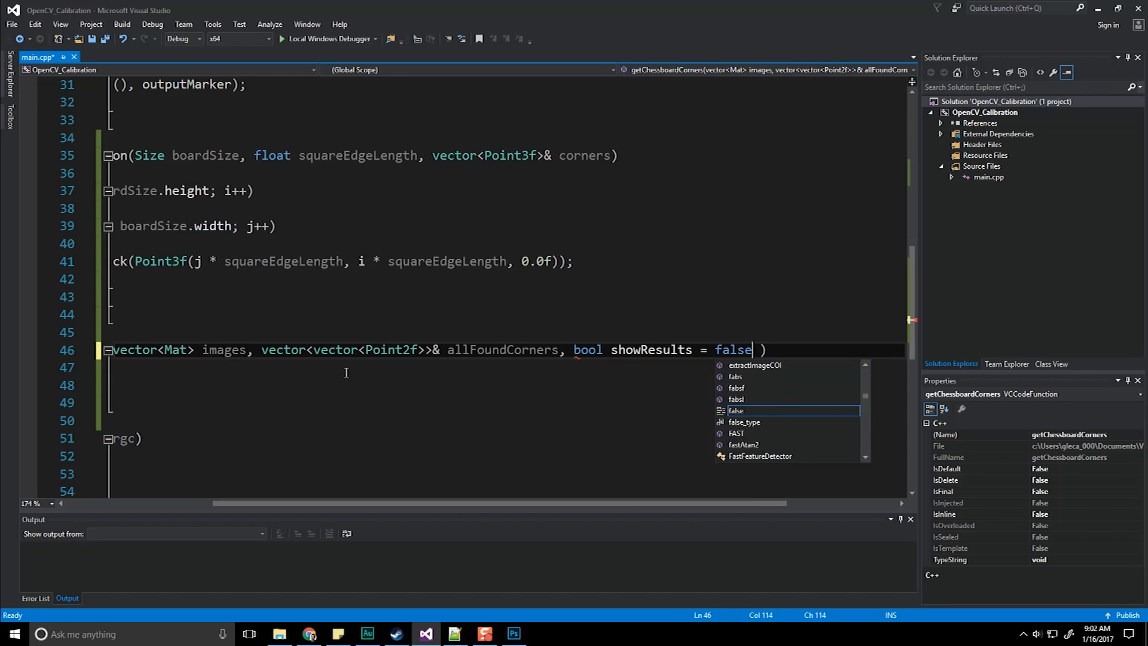
{"action": "key", "text": "ctrl+s"}
Open the function body and expand a for loop declaring vector<Mat>::iterator iter = images.begin().
{"action": "key", "text": "Return"}
{"action": "type", "text": "{"}
{"action": "key", "text": "Return"}
{"action": "key", "text": "Return"}
{"action": "type", "text": "}"}
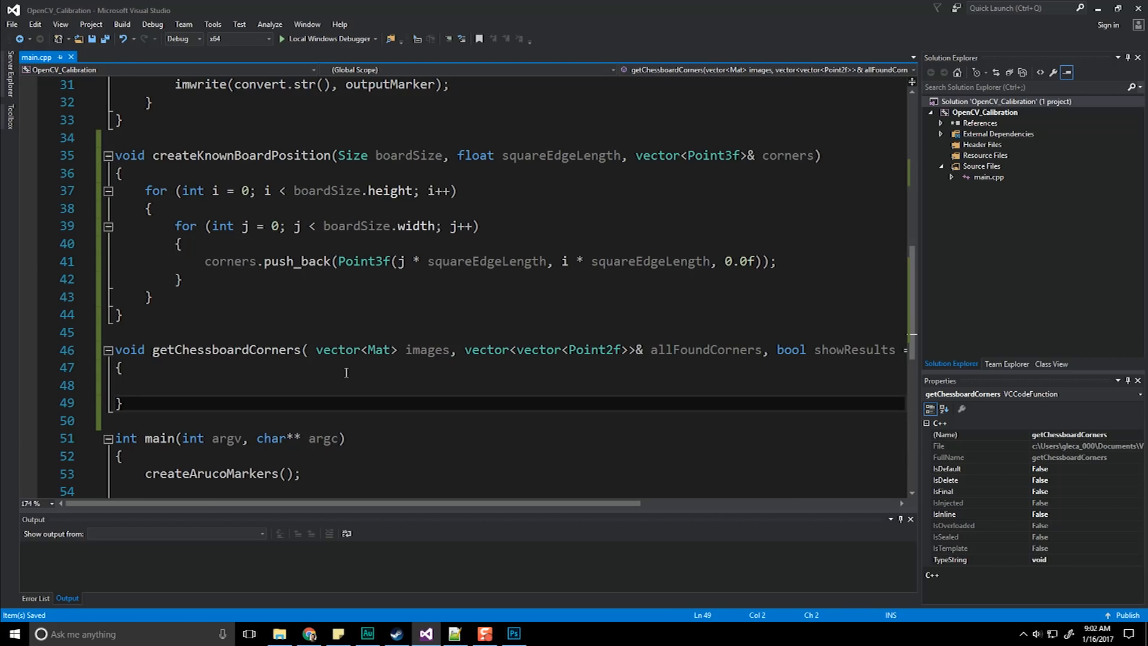
{"action": "key", "text": "Up"}
{"action": "key", "text": "Return"}
{"action": "key", "text": "Return"}
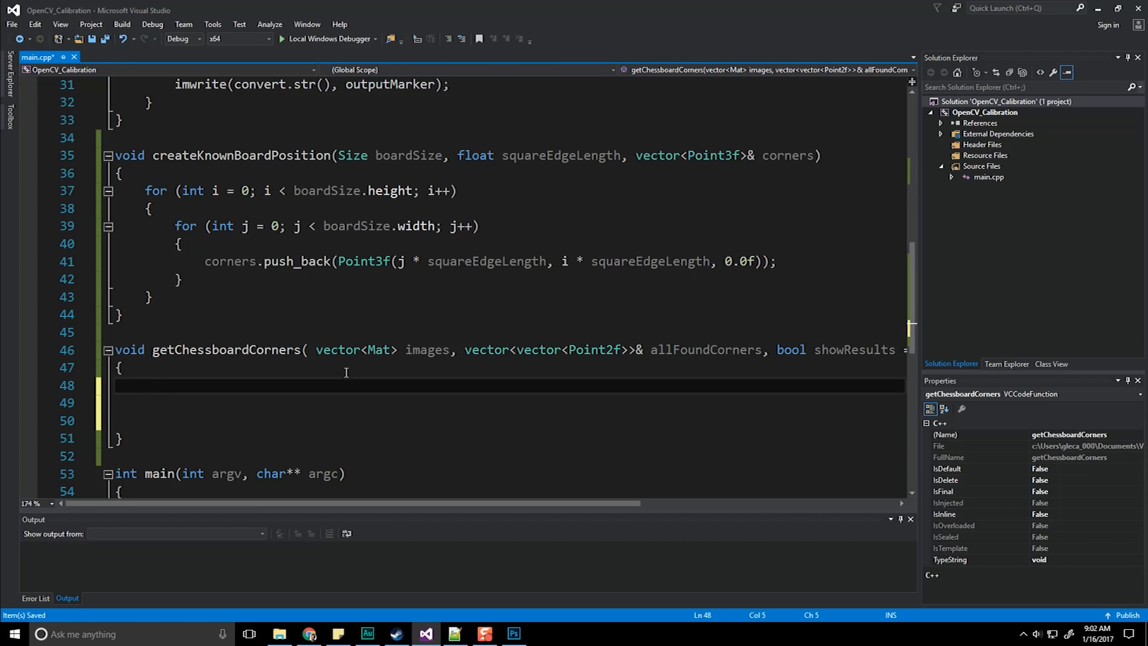
{"action": "key", "text": "Up"}
{"action": "key", "text": "Up"}
{"action": "scroll", "coordinate": [395, 341], "scroll_direction": "down", "scroll_amount": 2}
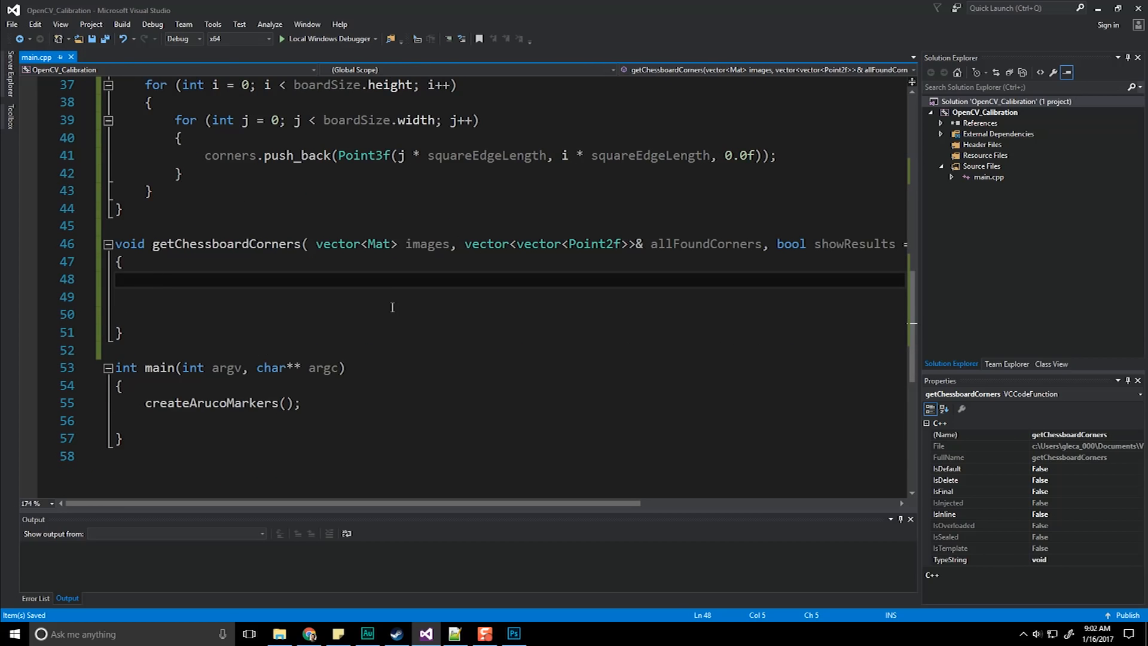
{"action": "type", "text": "for("}
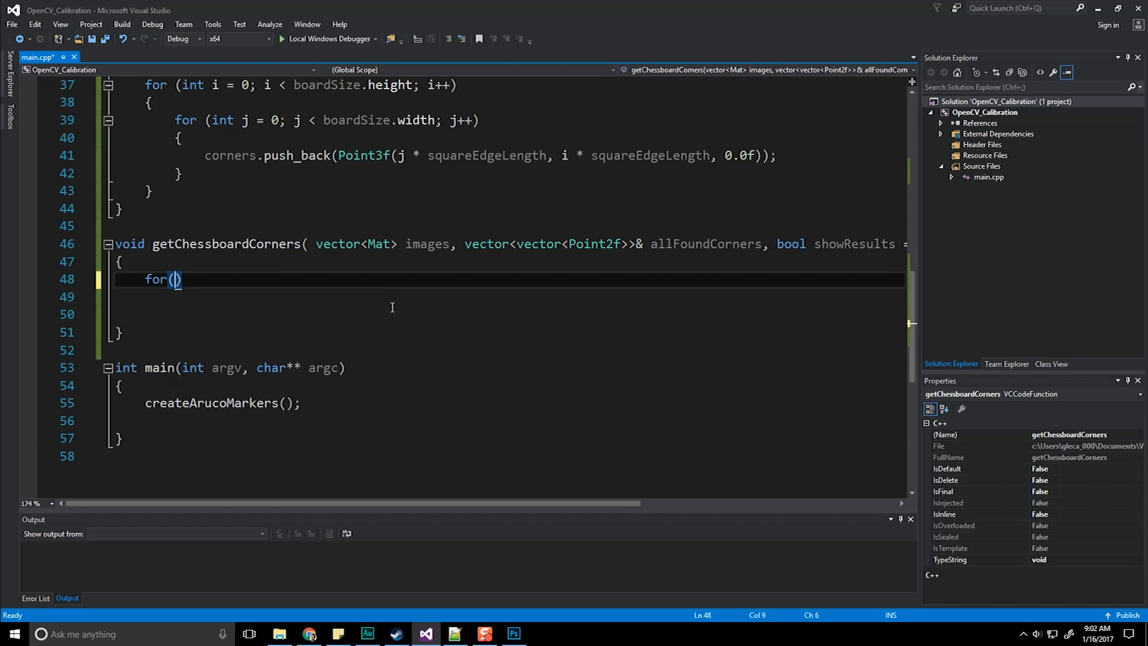
{"action": "key", "text": "Tab"}
{"action": "key", "text": "Tab"}
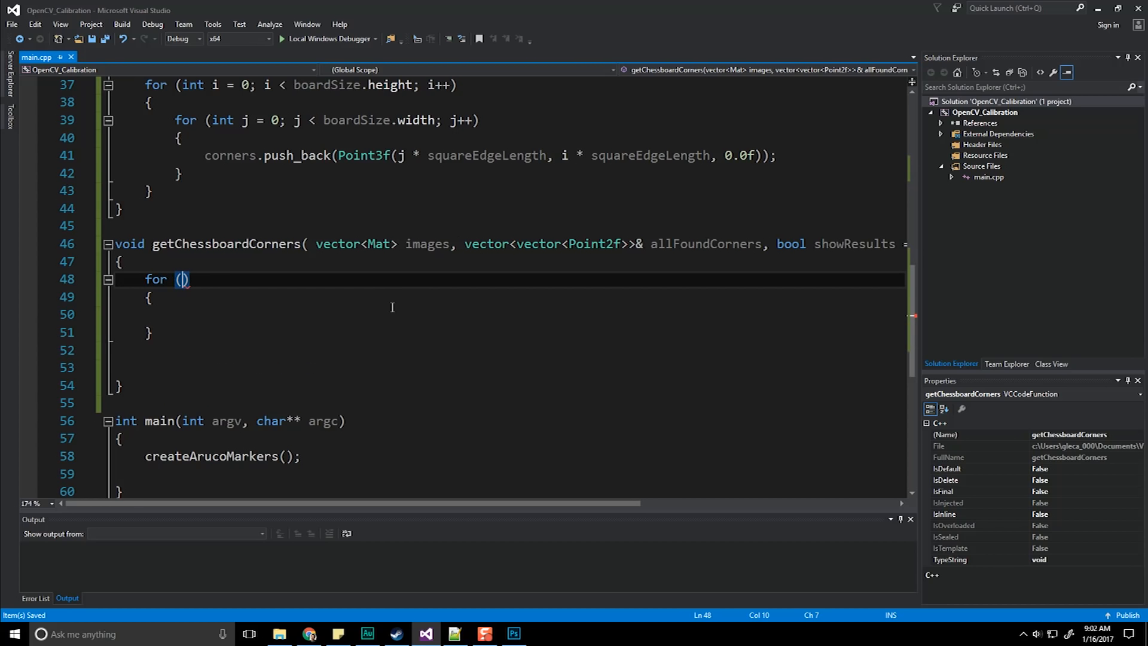
{"action": "type", "text": "vector<"}
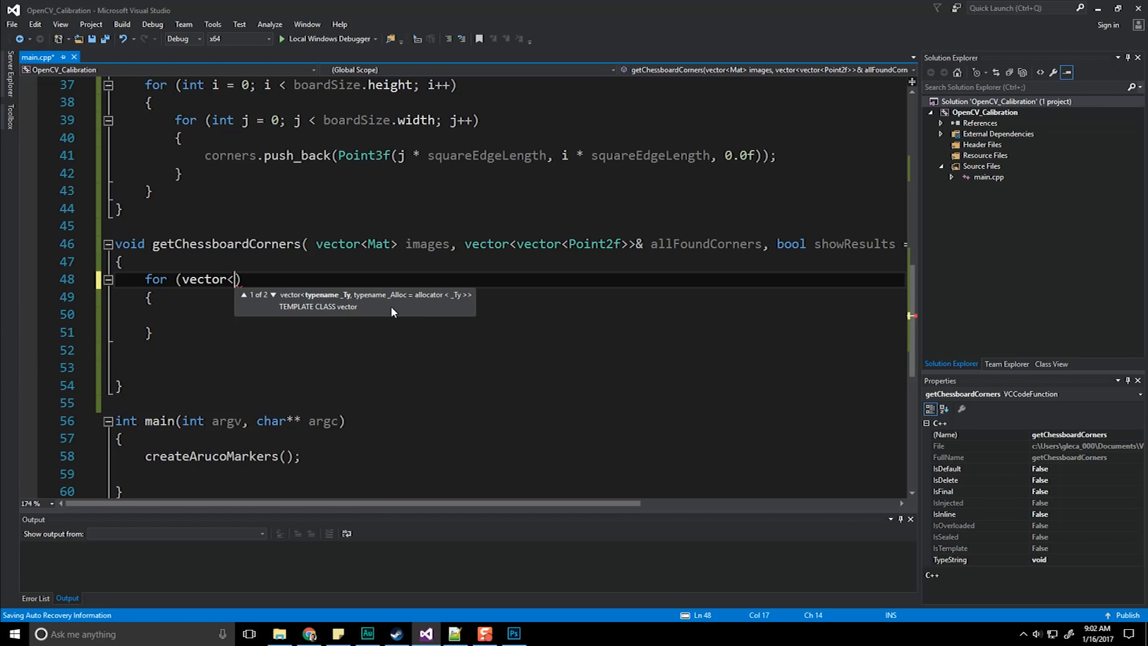
{"action": "type", "text": "Mat>"}
{"action": "key", "text": "BackSpace"}
{"action": "type", "text": "::"}
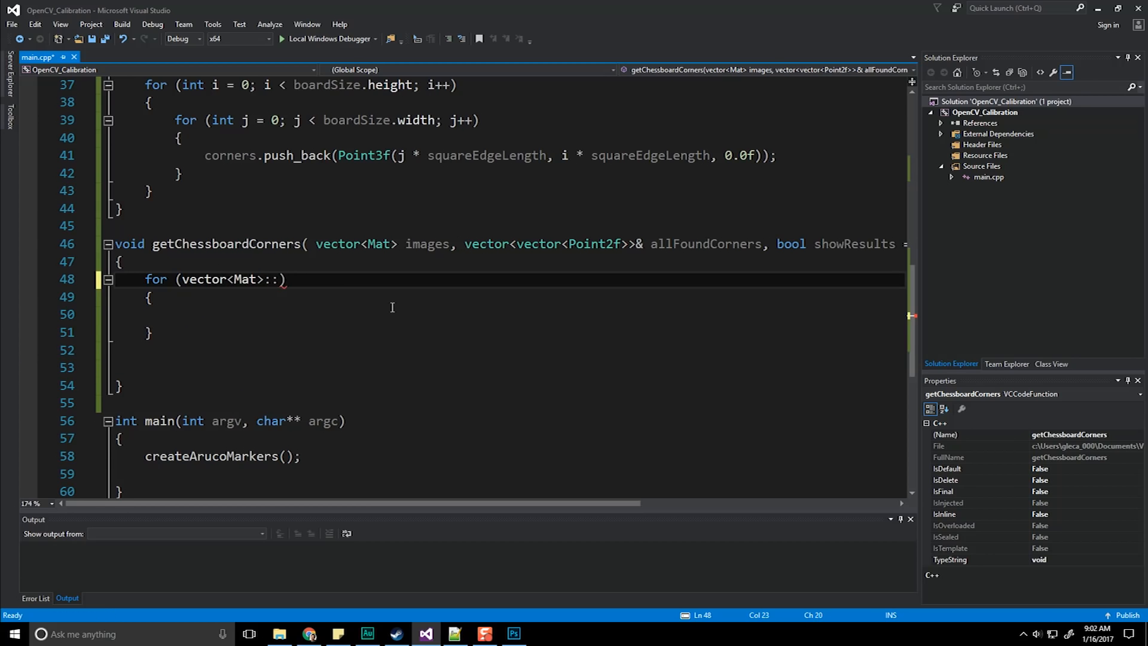
{"action": "type", "text": "iter"}
{"action": "key", "text": "Tab"}
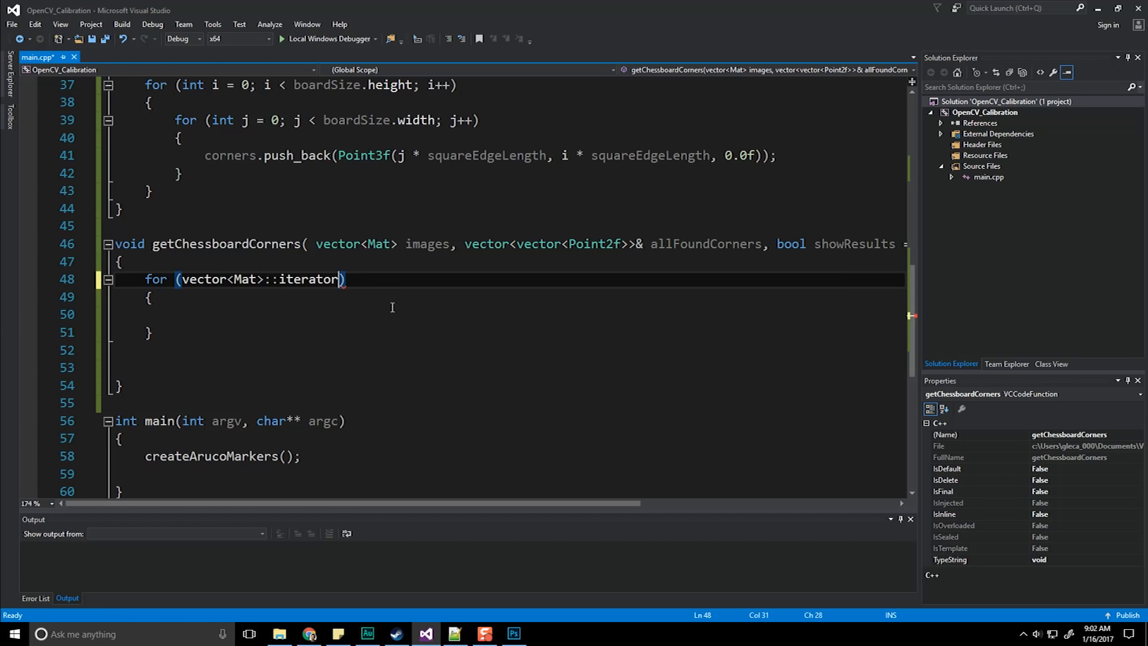
{"action": "type", "text": "iter "}
{"action": "type", "text": "= images.be"}
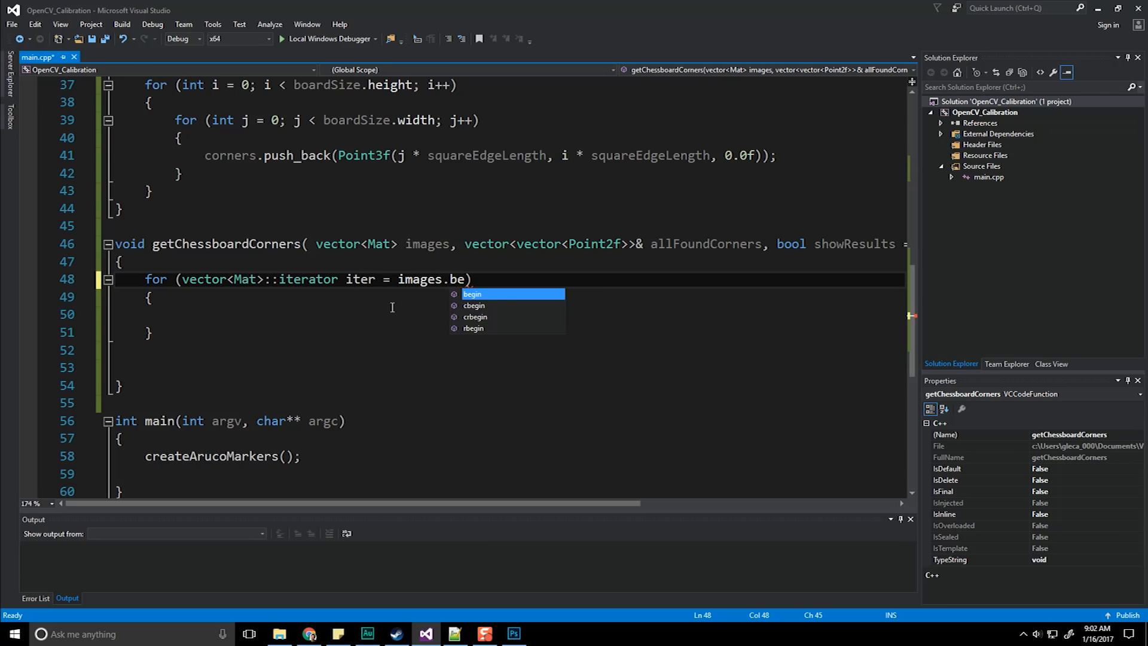
{"action": "type", "text": "gin())"}
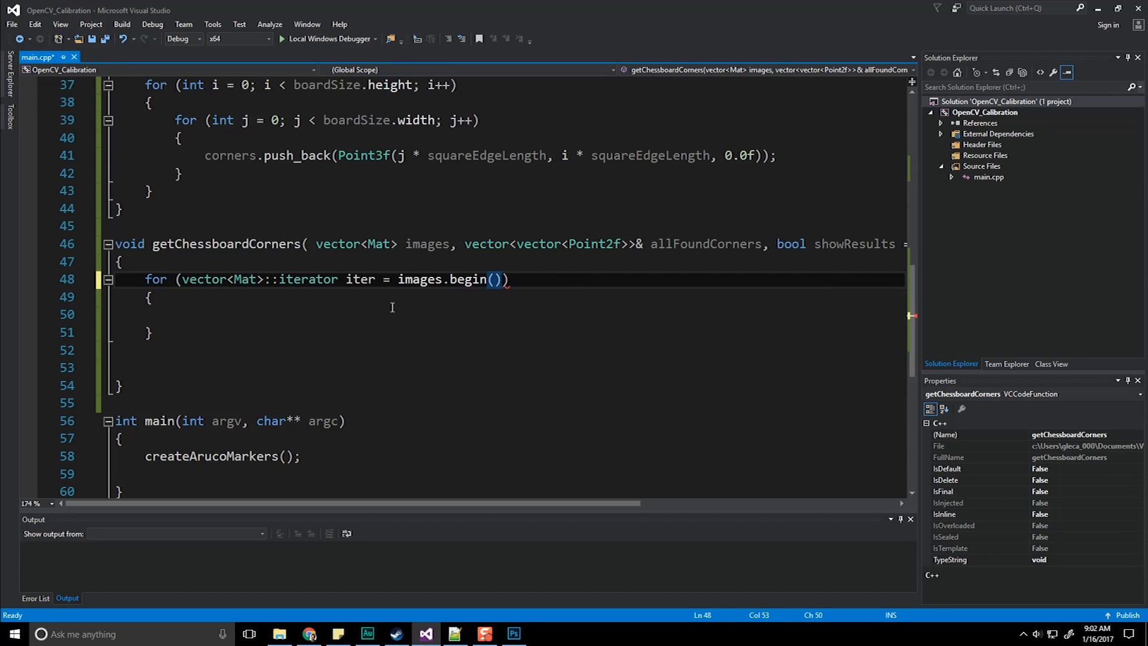
{"action": "type", "text": "; iter"}
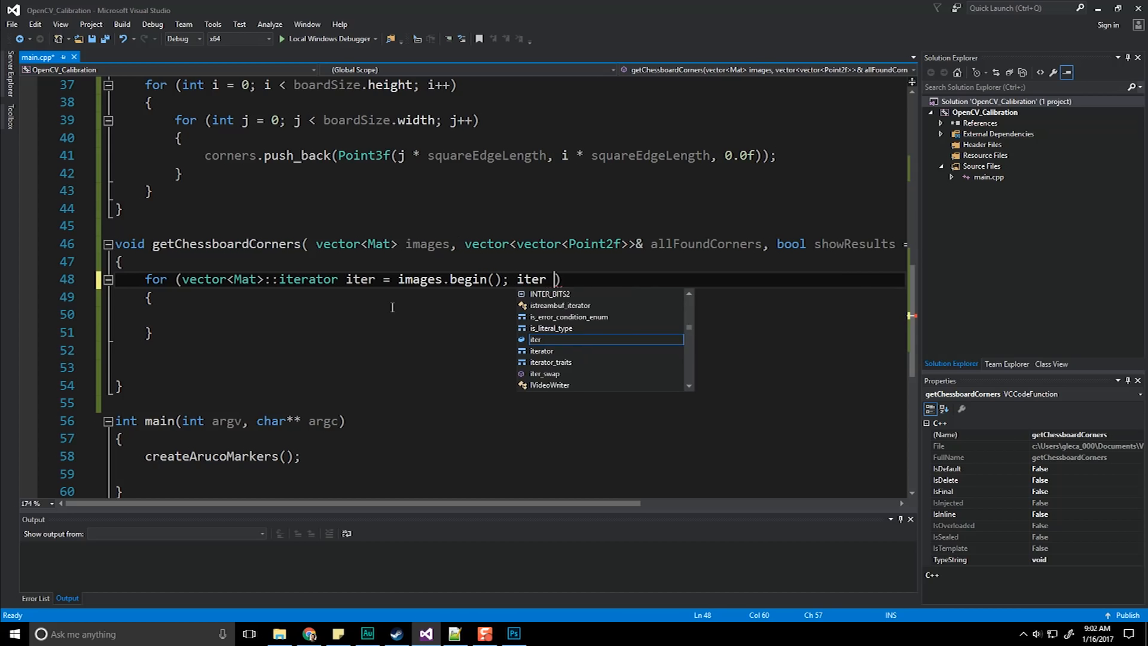
{"action": "type", "text": " !"}
{"action": "type", "text": "= im"}
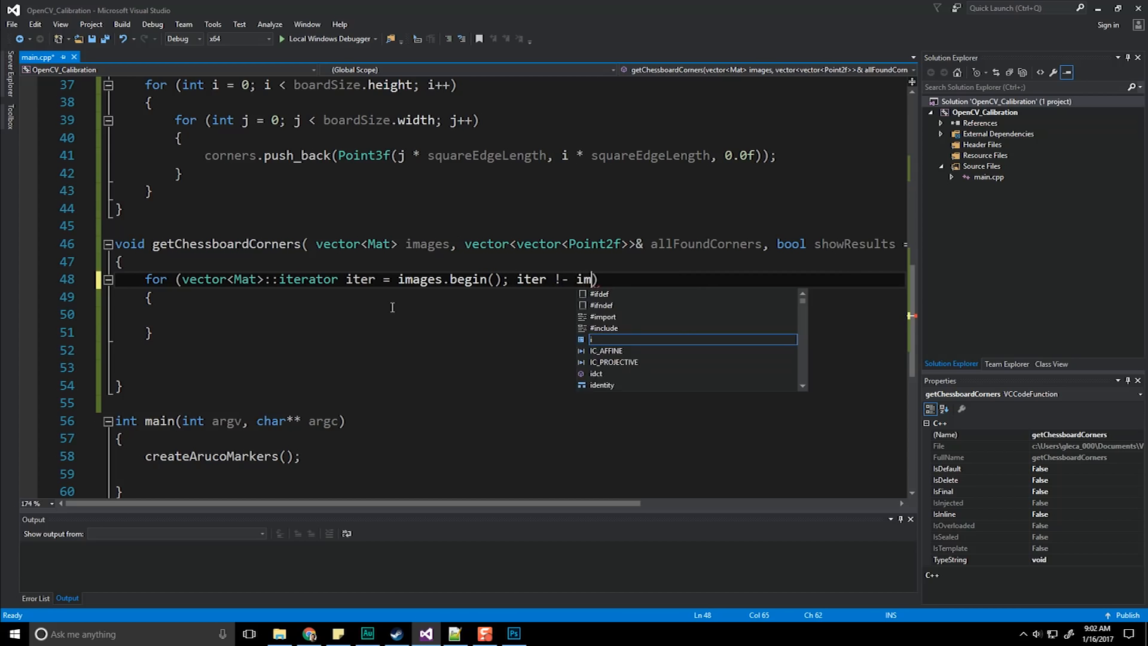
Complete the loop header with iter != images.end() and iter++, then save main.cpp.
{"action": "key", "text": "BackSpace"}
{"action": "key", "text": "BackSpace"}
{"action": "key", "text": "BackSpace"}
{"action": "key", "text": "BackSpace"}
{"action": "type", "text": "-"}
{"action": "key", "text": "BackSpace"}
{"action": "type", "text": "= im"}
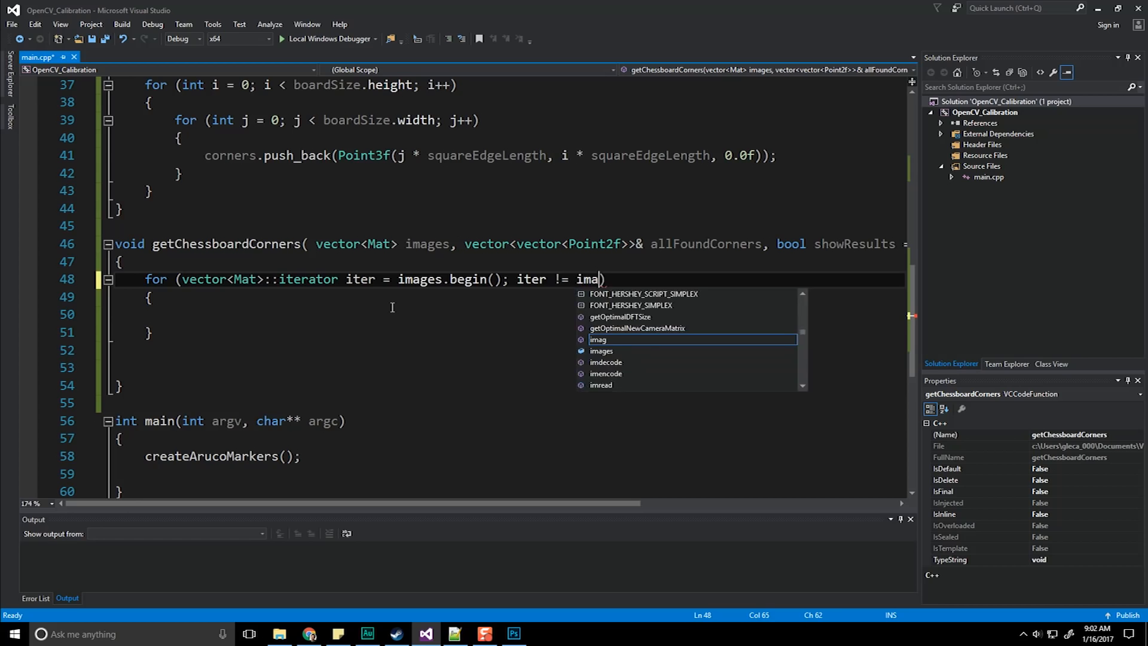
{"action": "type", "text": "ages.end"}
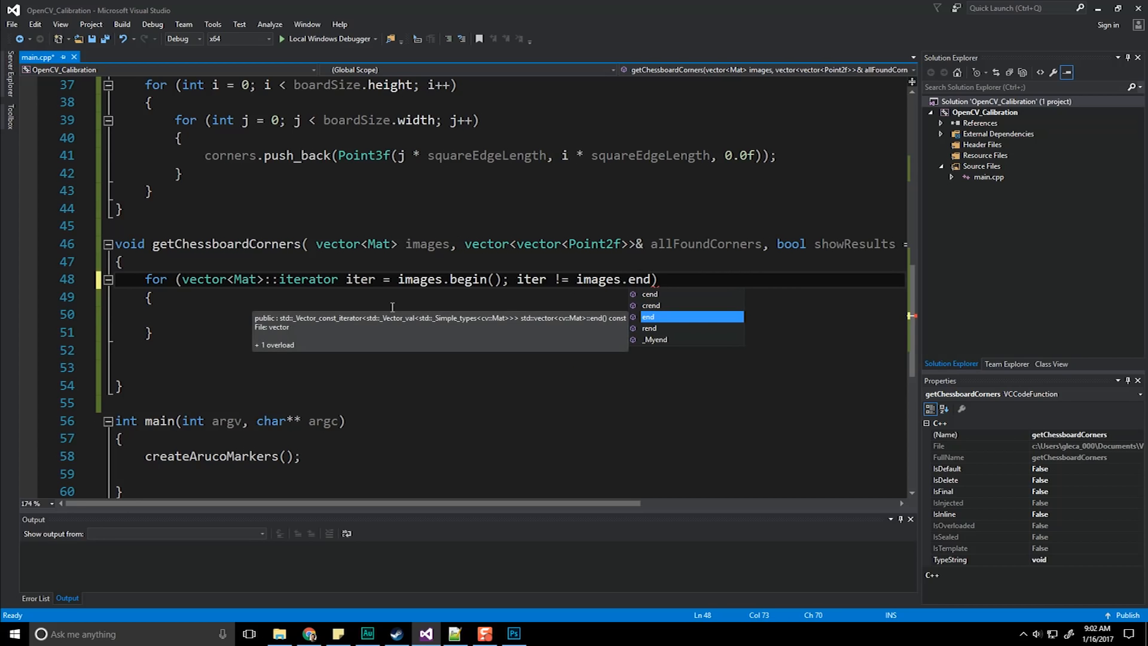
{"action": "type", "text": "(); i"}
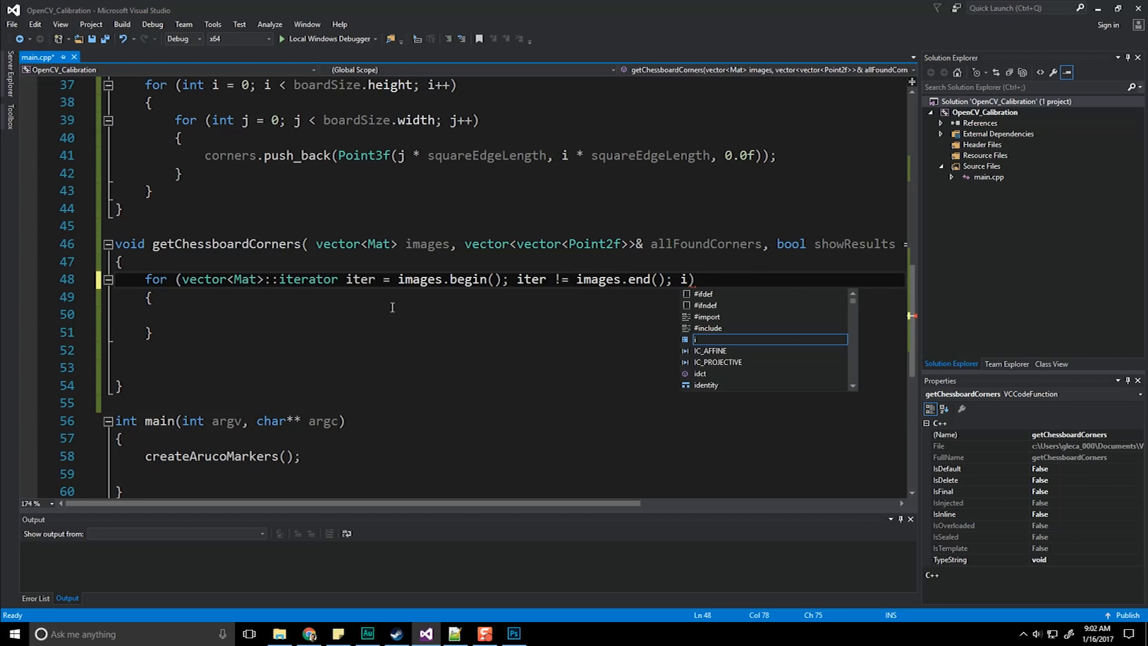
{"action": "type", "text": "ter++"}
{"action": "key", "text": "ctrl+s"}
{"action": "key", "text": "Down"}
{"action": "key", "text": "Down"}
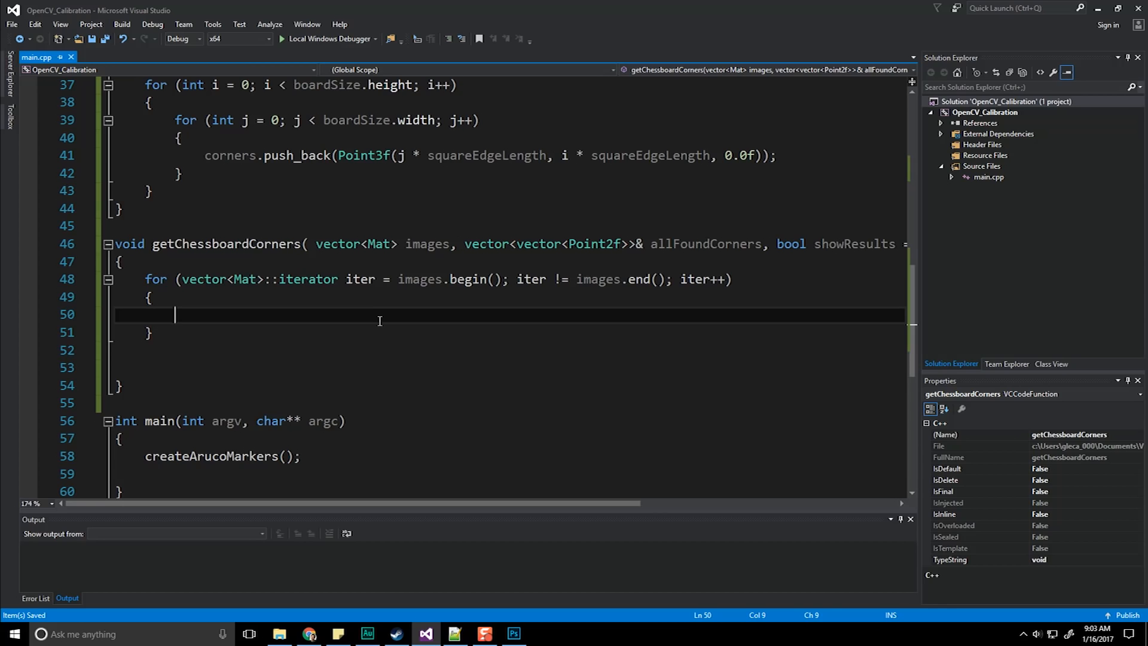
{"action": "type", "text": "vector"}
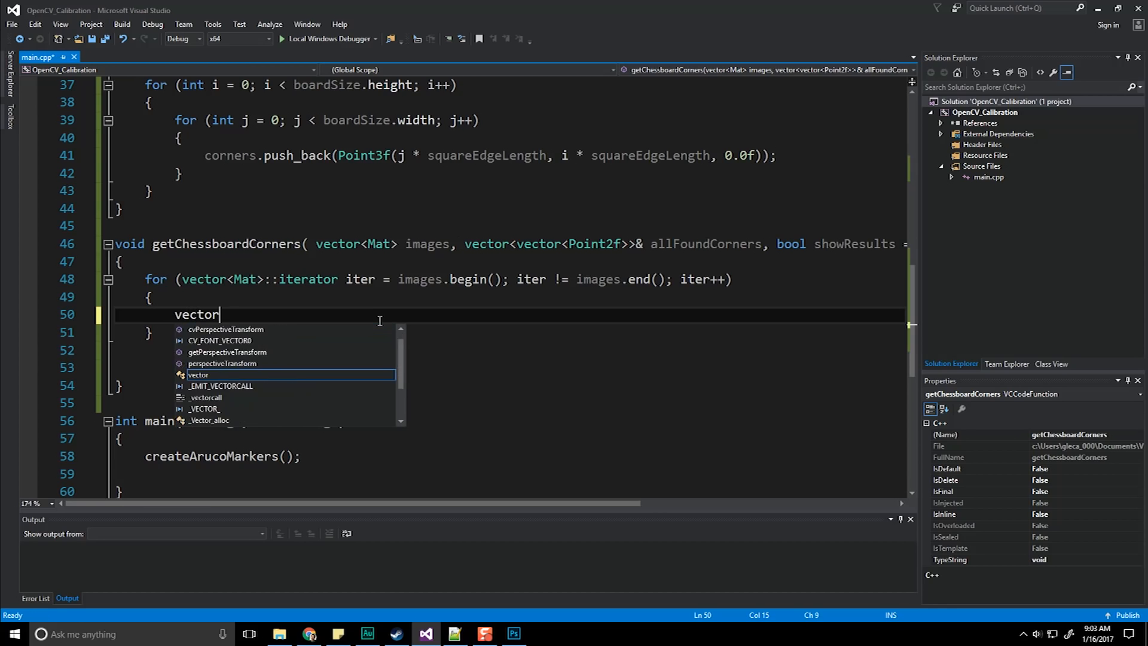
{"action": "type", "text": "<>"}
{"action": "type", "text": "Point"}
{"action": "type", "text": "2f>"}
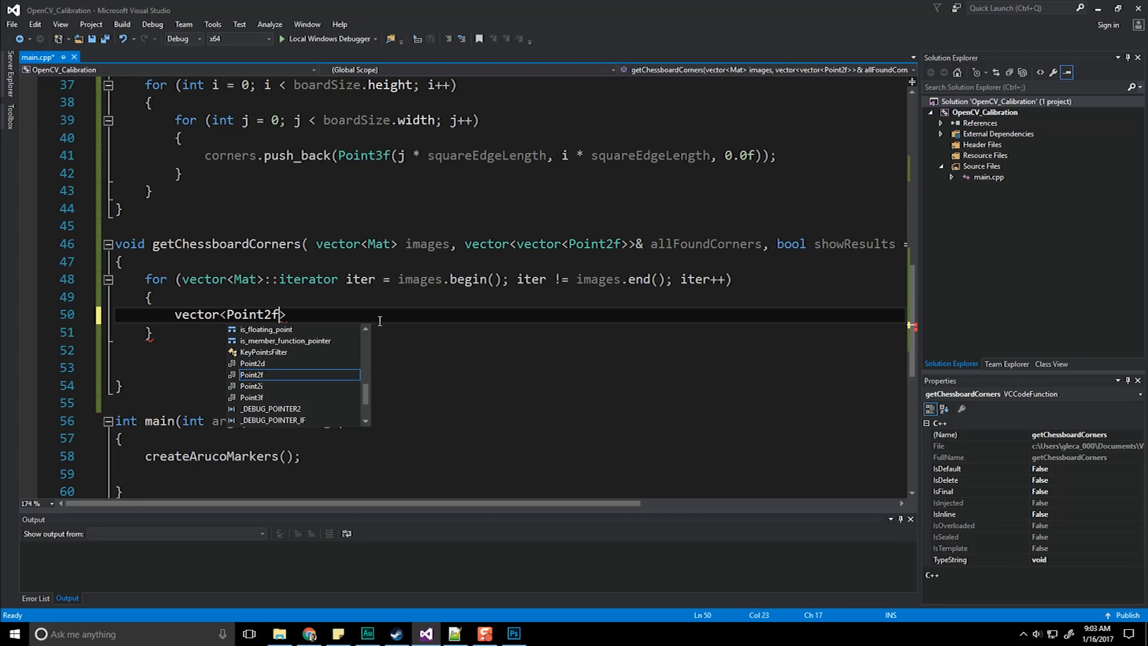
Declare vector<Point2f> pointBuf; in the loop body, save, and begin the next line.
{"action": "key", "text": "Escape"}
{"action": "type", "text": ">"}
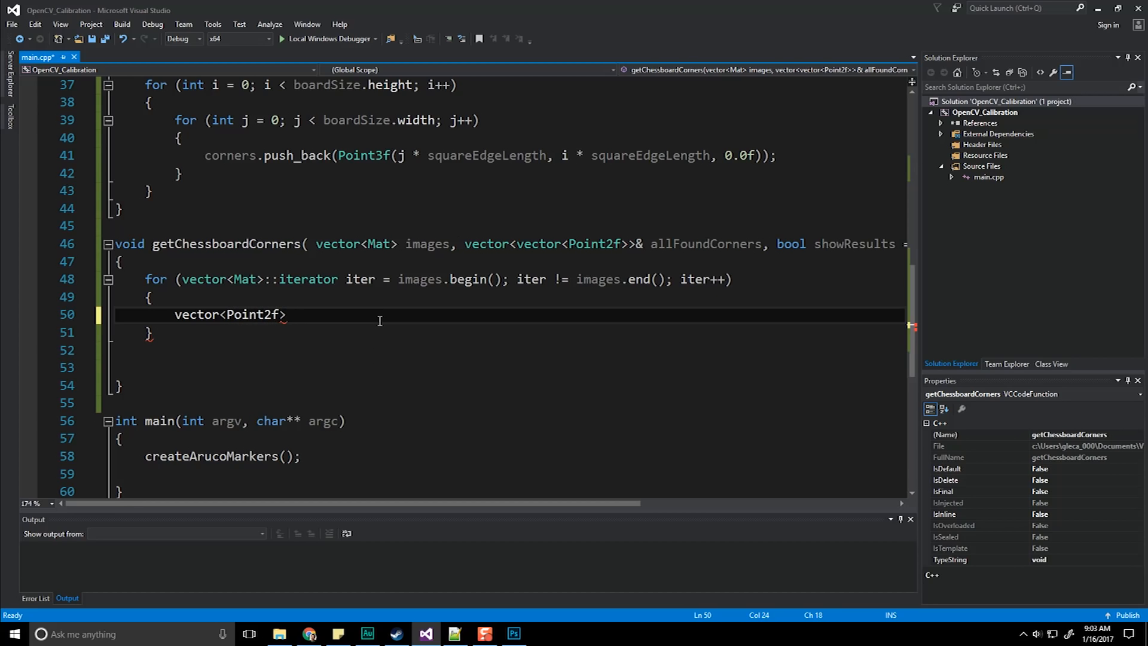
{"action": "type", "text": " poin"}
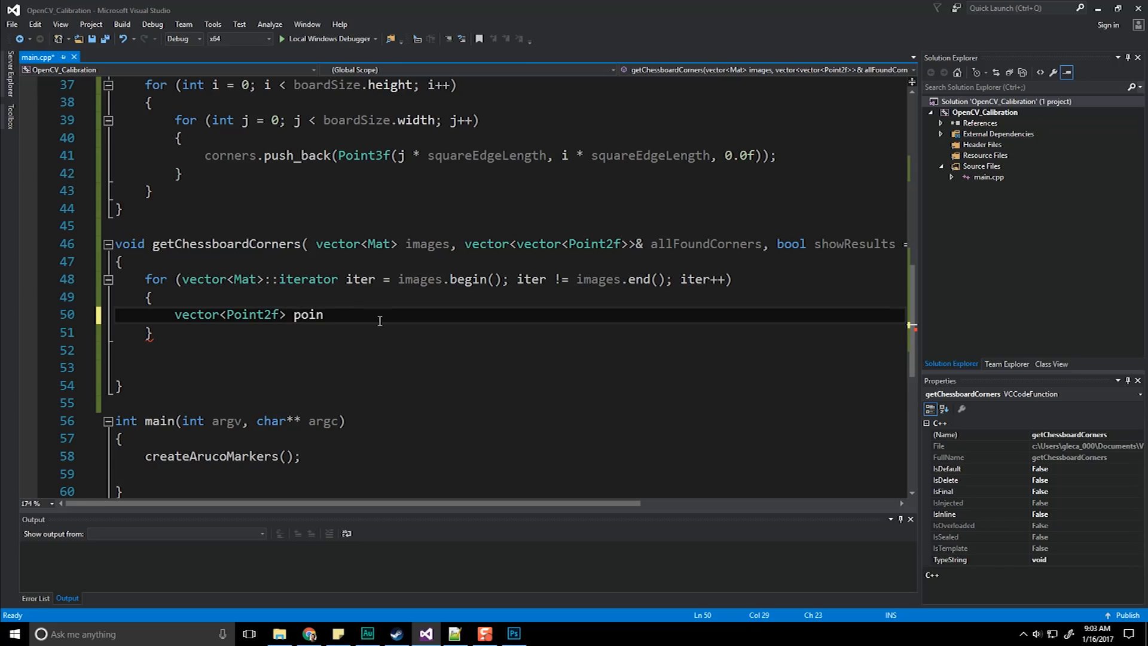
{"action": "type", "text": "tB"}
{"action": "type", "text": "uf;"}
{"action": "key", "text": "ctrl+s"}
{"action": "key", "text": "Return"}
{"action": "key", "text": "Return"}
{"action": "key", "text": "Up"}
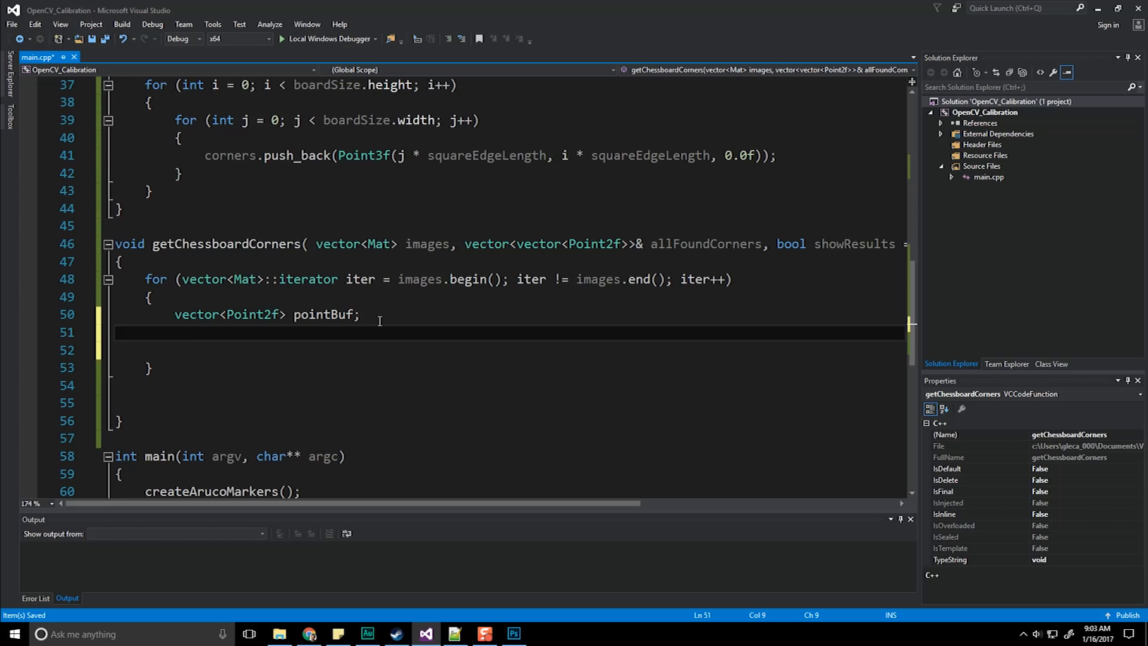
{"action": "type", "text": "bo"}
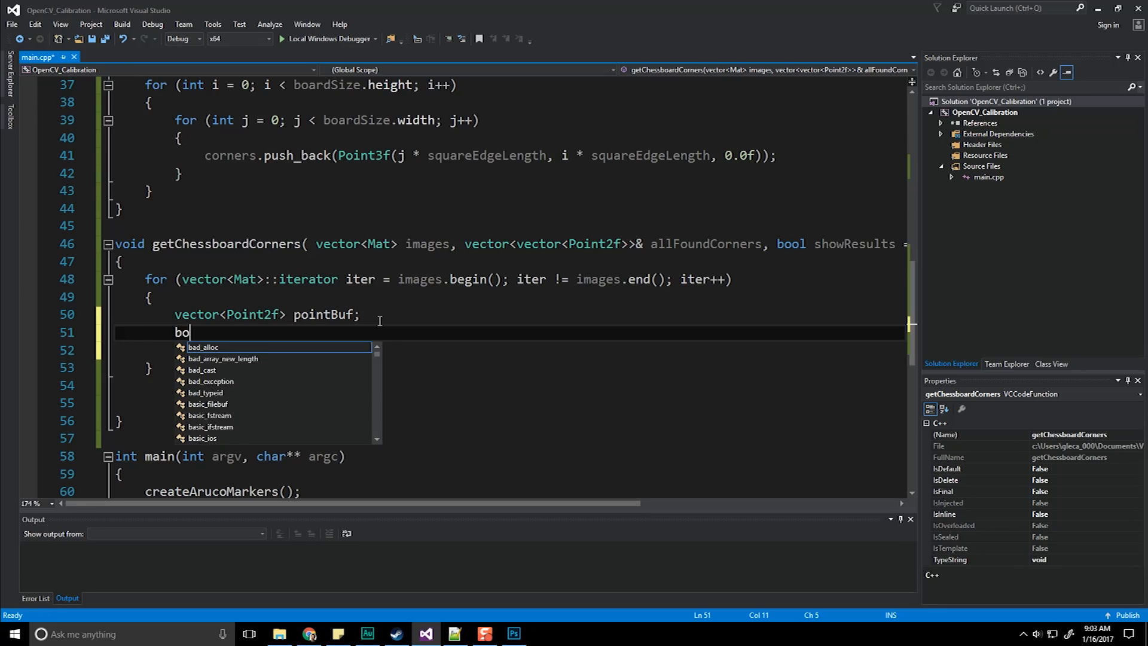
{"action": "type", "text": "ol found = "}
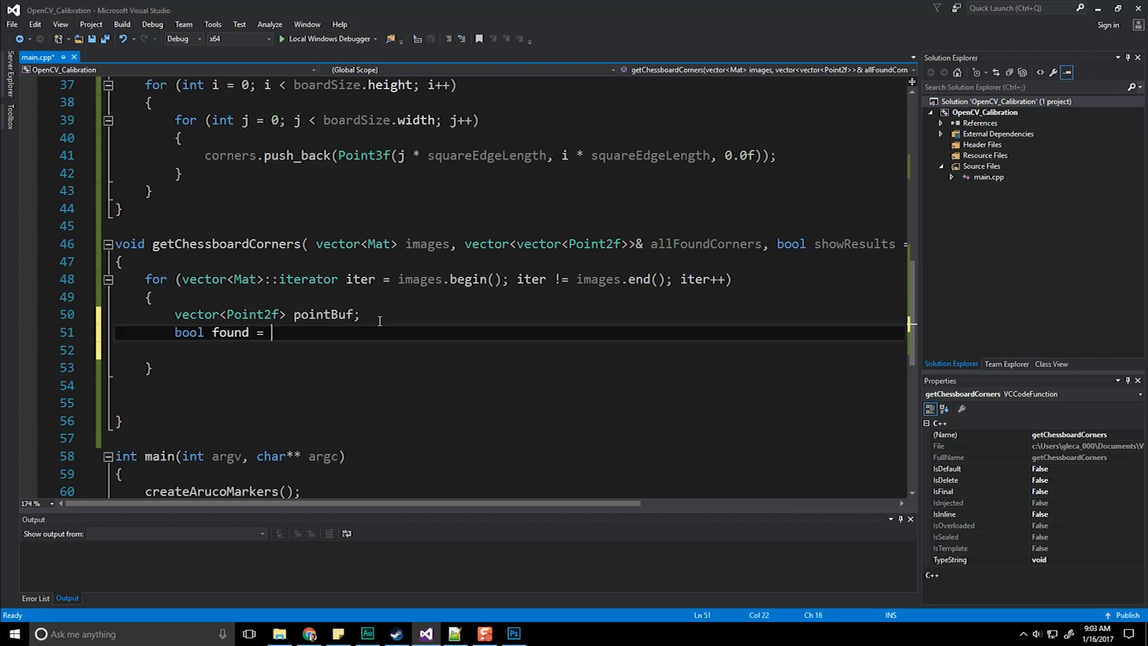
{"action": "type", "text": "findChess"}
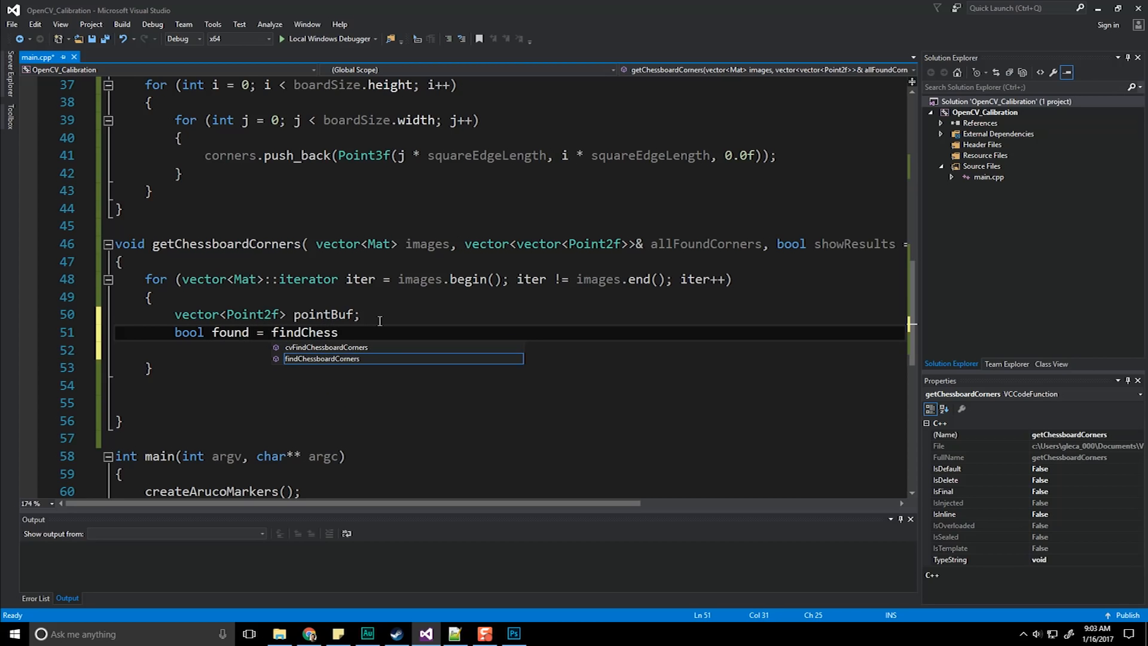
Write bool found = findChessboardCorners(*iter, Size(9,6), pointBuf, leaving the flags argument open.
{"action": "key", "text": "Tab"}
{"action": "type", "text": "();"}
{"action": "key", "text": "ctrl+s"}
{"action": "key", "text": "Left"}
{"action": "key", "text": "Left"}
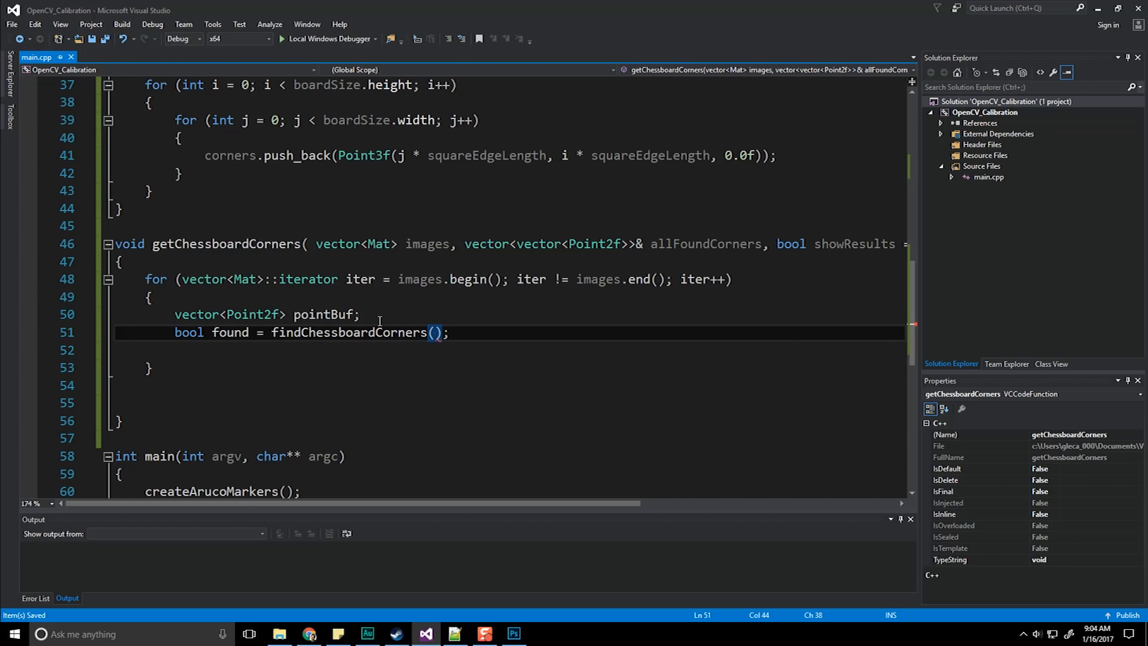
{"action": "type", "text": "*iter,"}
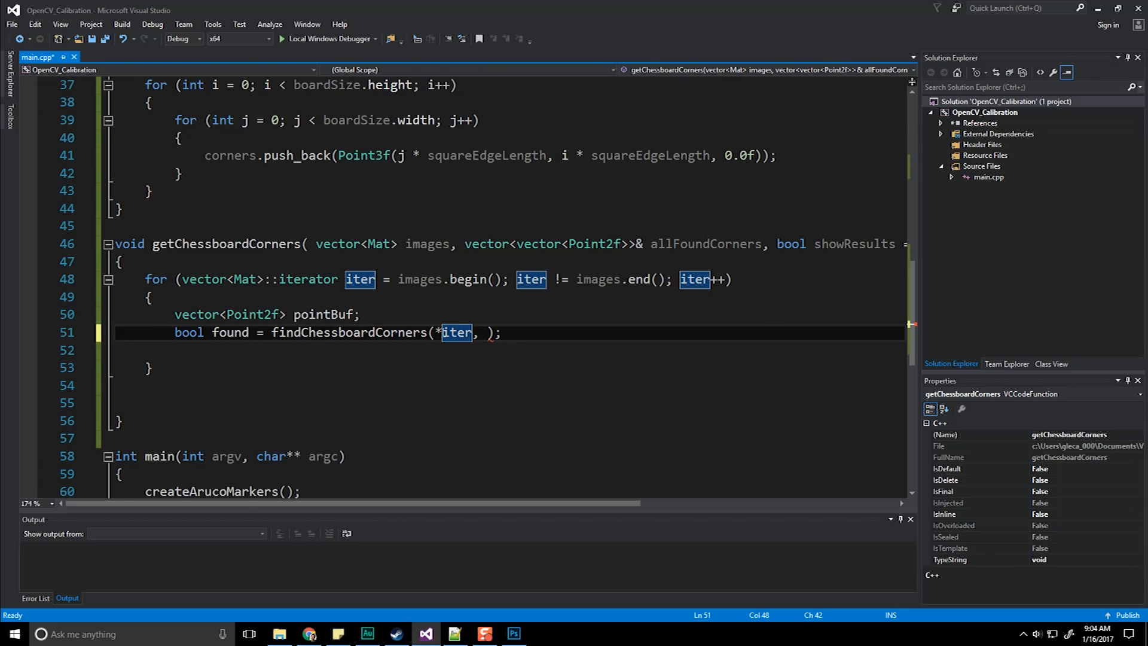
{"action": "left_click_drag", "start_coordinate": [437, 332], "coordinate": [457, 333]}
{"action": "left_click", "coordinate": [488, 332]}
{"action": "type", "text": "Size"}
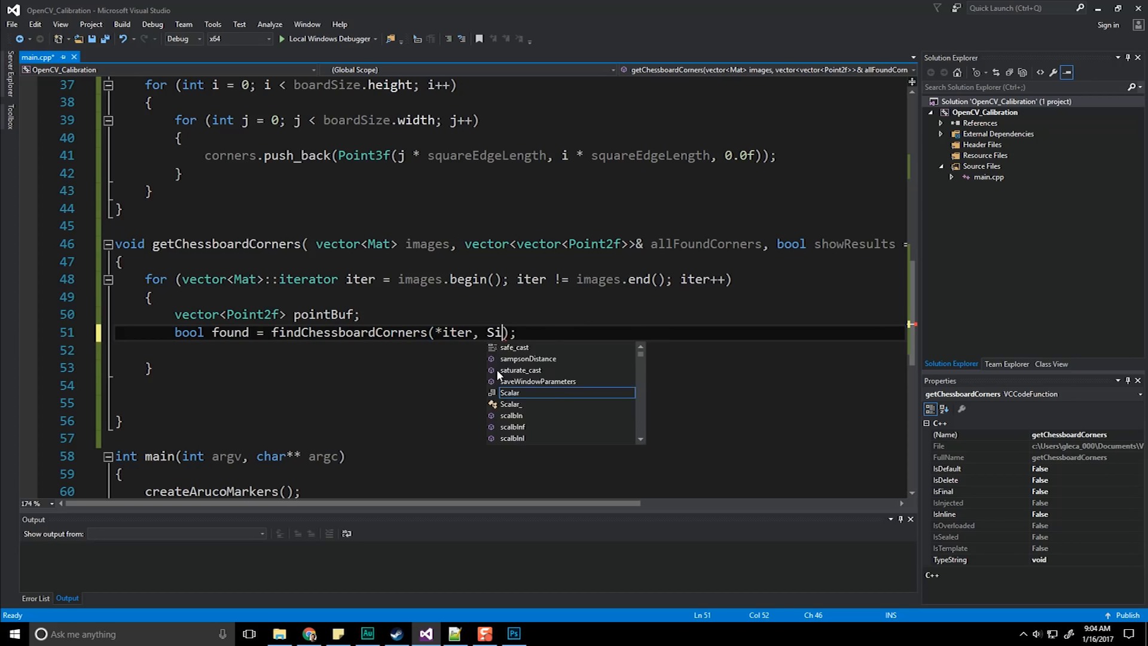
{"action": "type", "text": "("}
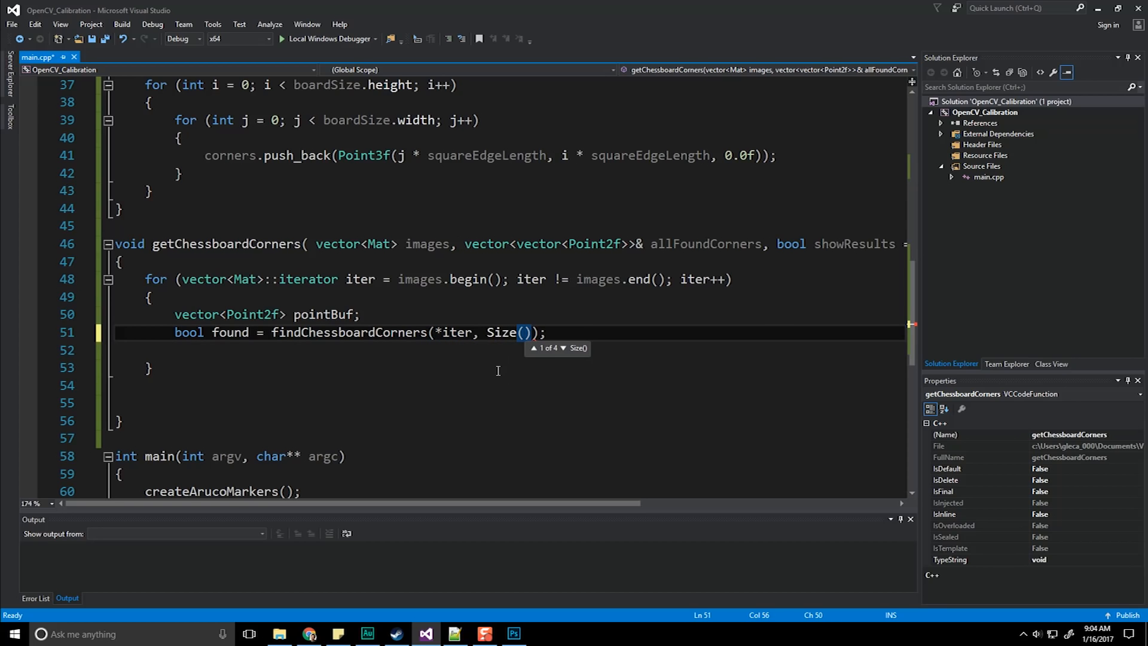
{"action": "type", "text": "9,6"}
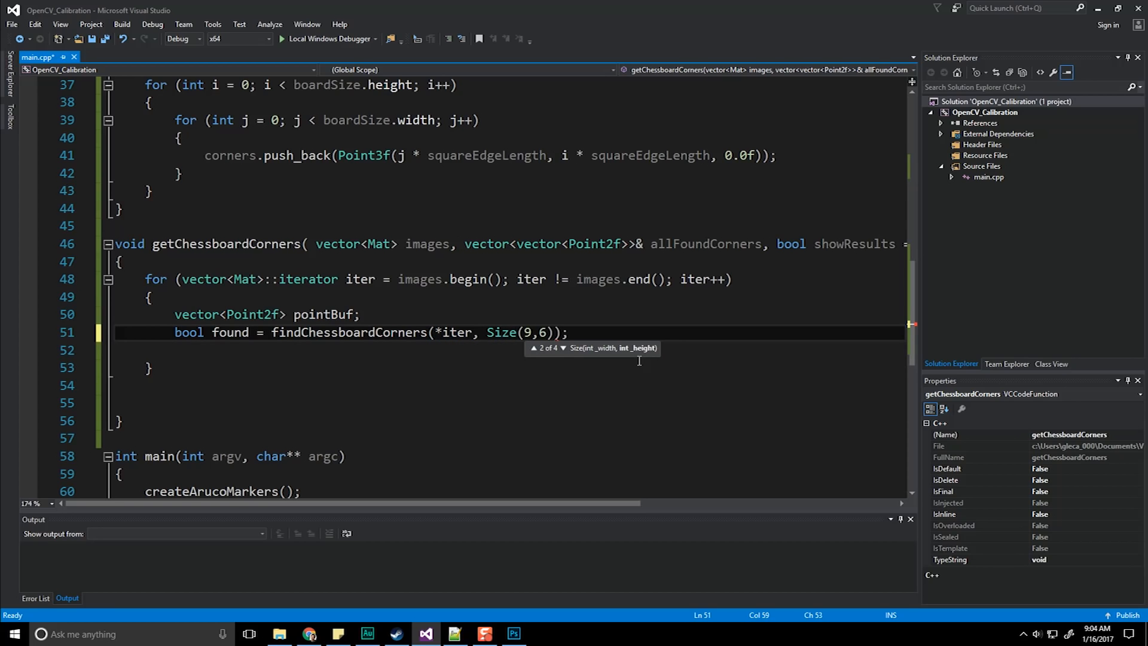
{"action": "type", "text": ")"}
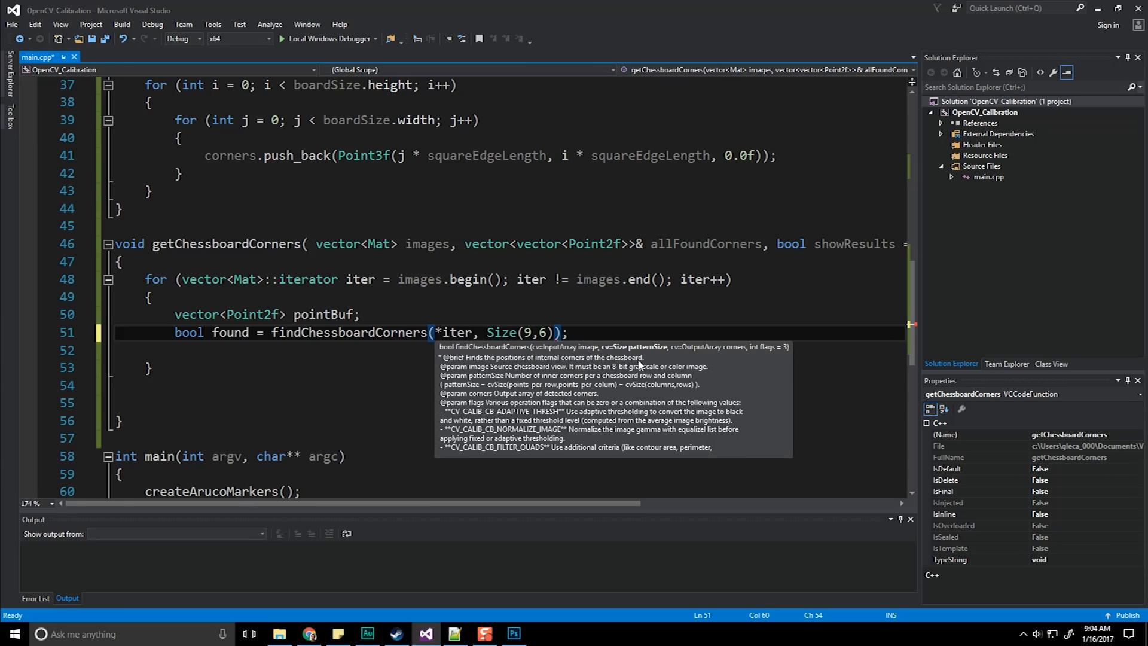
{"action": "type", "text": ","}
{"action": "scroll", "coordinate": [659, 381], "scroll_direction": "up", "scroll_amount": 1}
{"action": "type", "text": "po"}
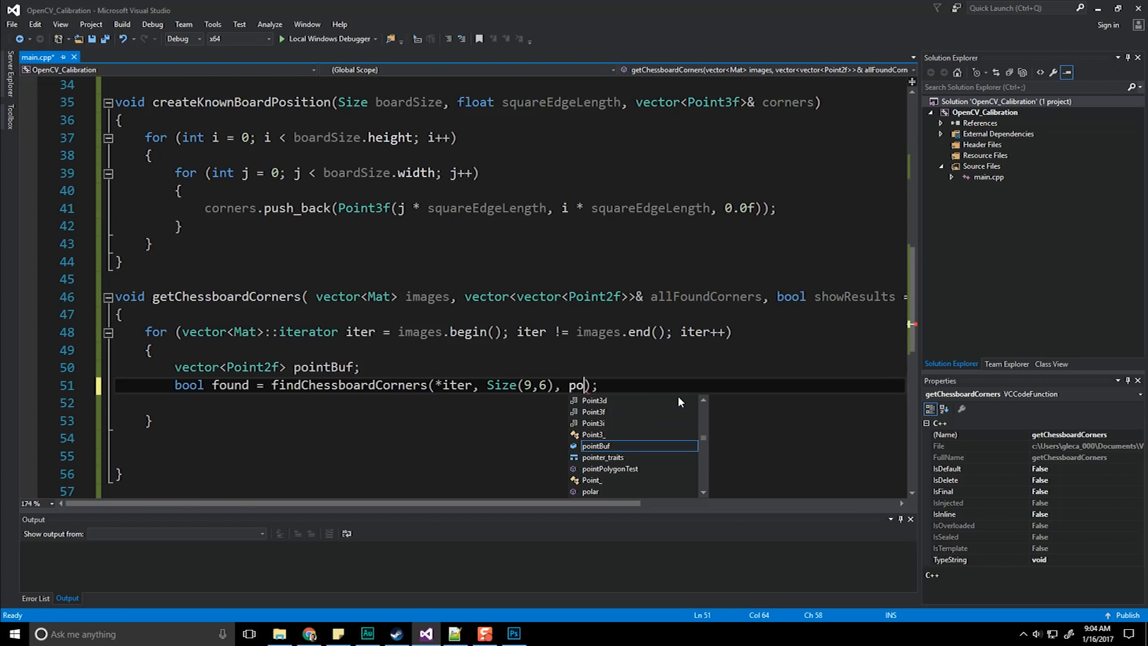
{"action": "type", "text": "int"}
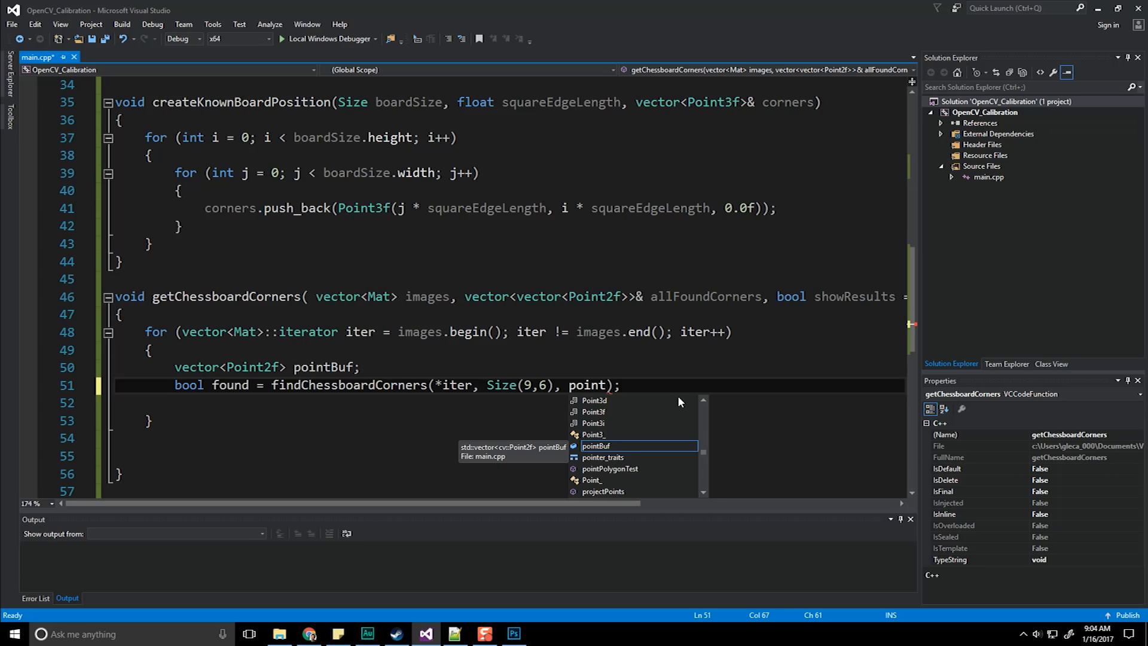
{"action": "type", "text": "Buf"}
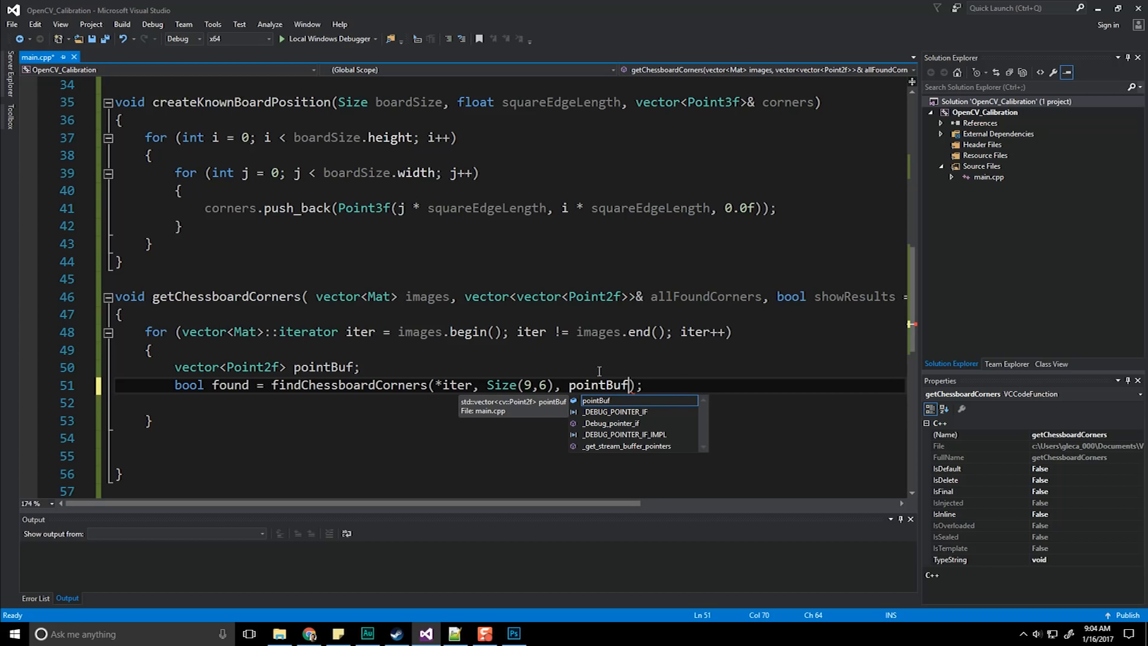
{"action": "type", "text": ","}
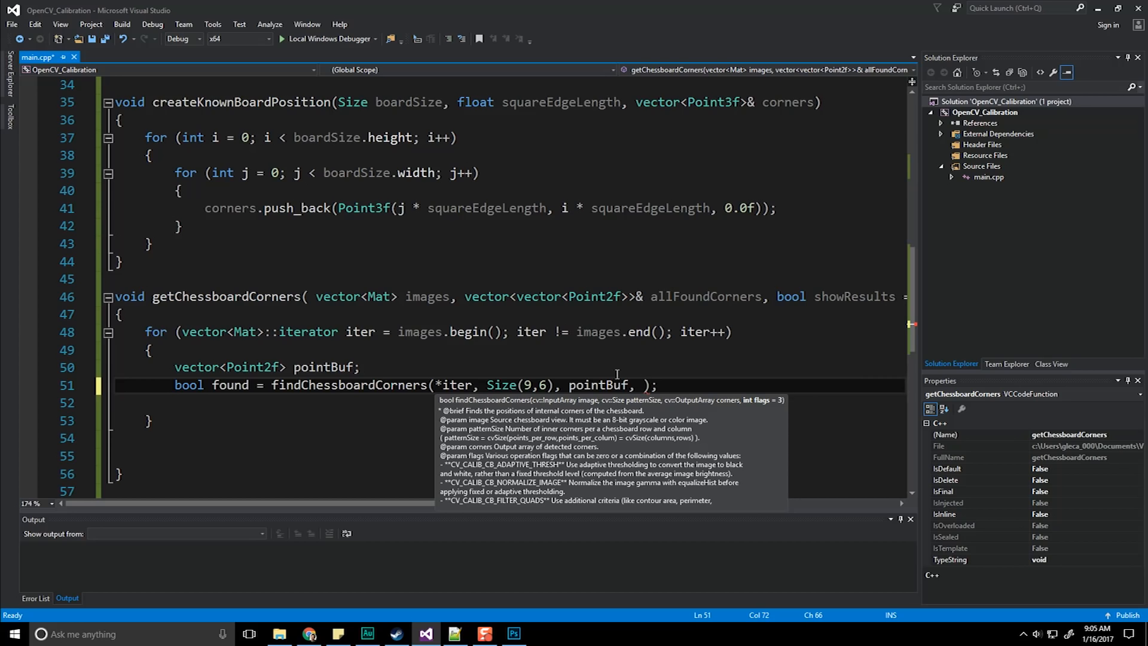
{"action": "type", "text": "CV"}
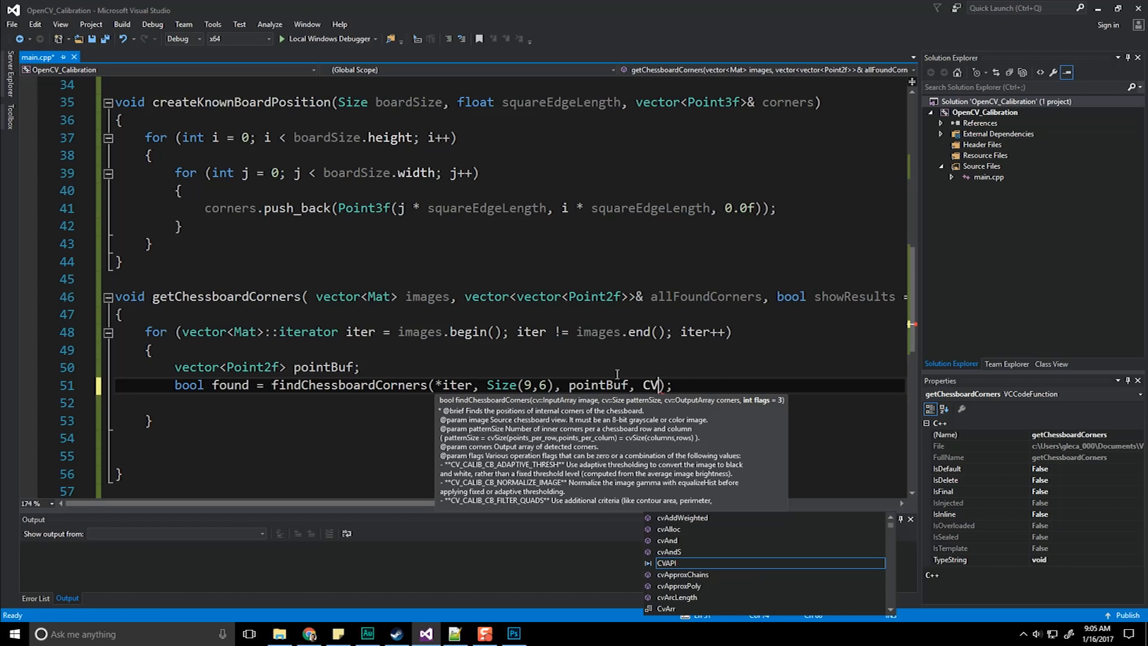
{"action": "type", "text": "_CALIB_CB_ADAPTIVE_THRESH"}
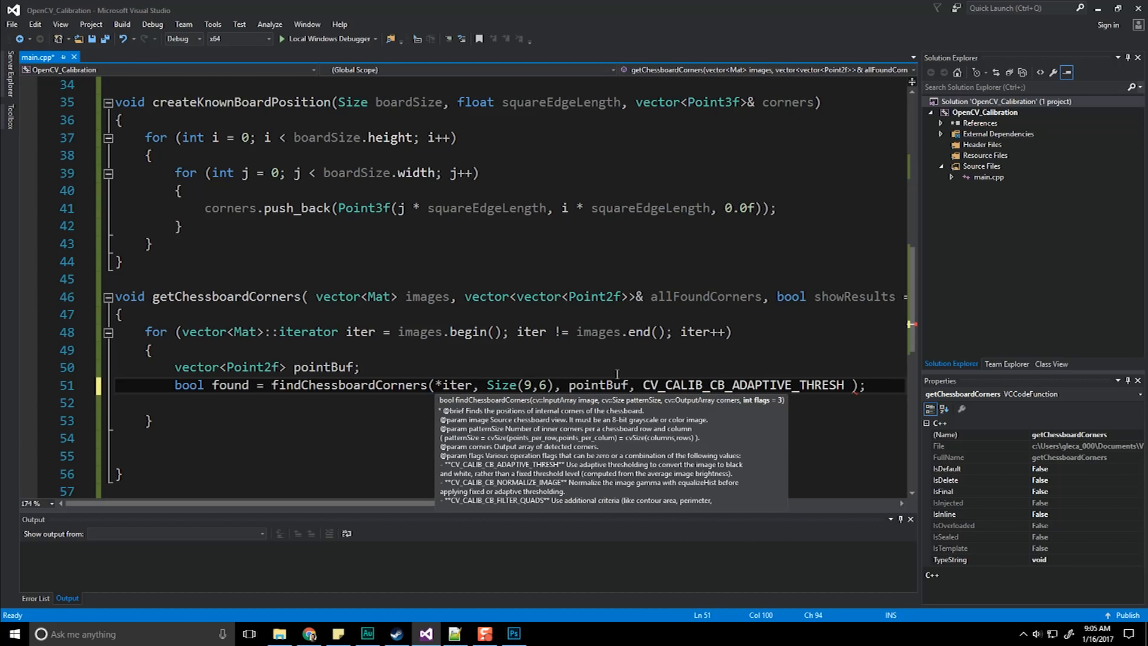
{"action": "type", "text": " | CV"}
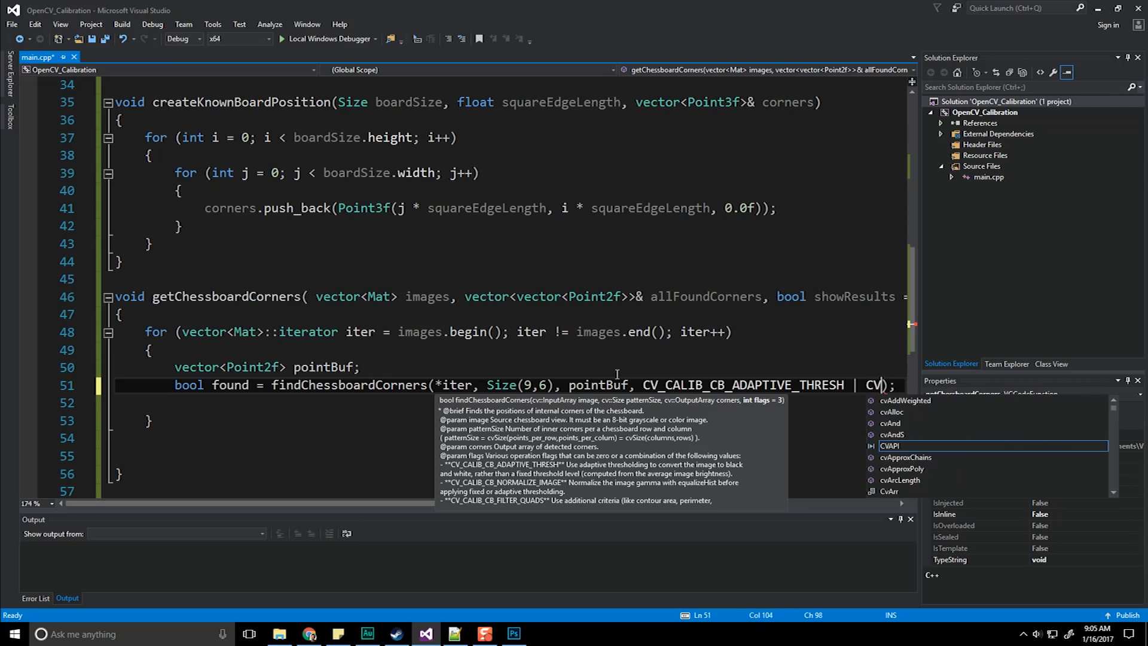
{"action": "type", "text": "_CAL"}
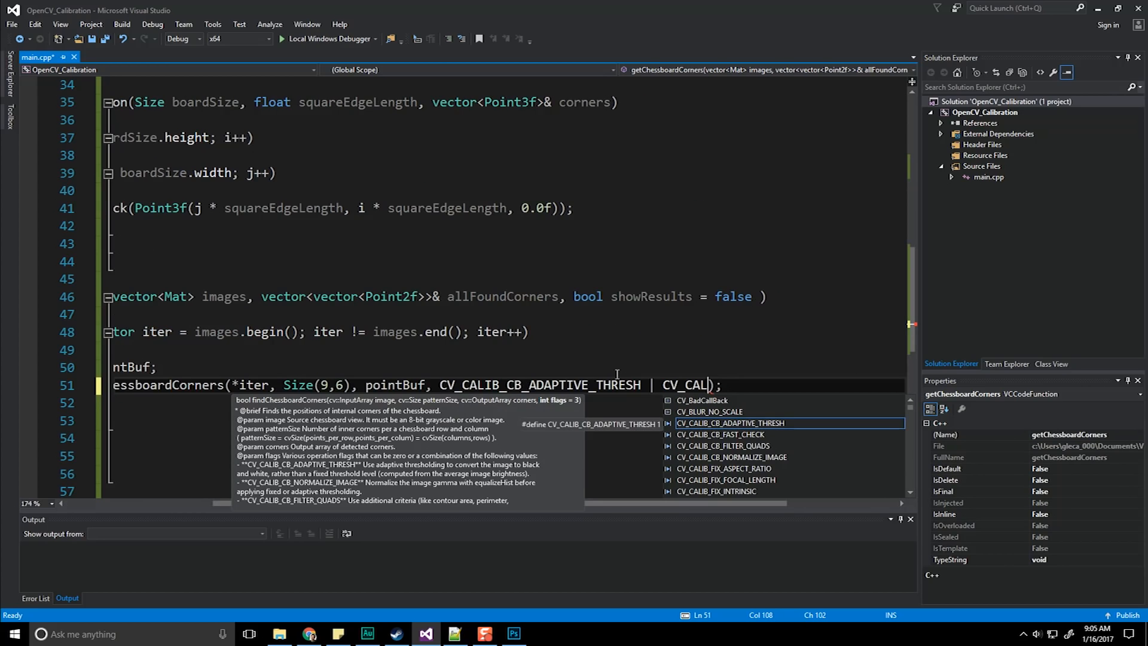
Pass CV_CALIB_CB_ADAPTIVE_THRESH | CV_CALIB_CB_NORMALIZE_IMAGE as the flags and save main.cpp.
{"action": "key", "text": "Down"}
{"action": "key", "text": "Down"}
{"action": "key", "text": "Down"}
{"action": "key", "text": "Tab"}
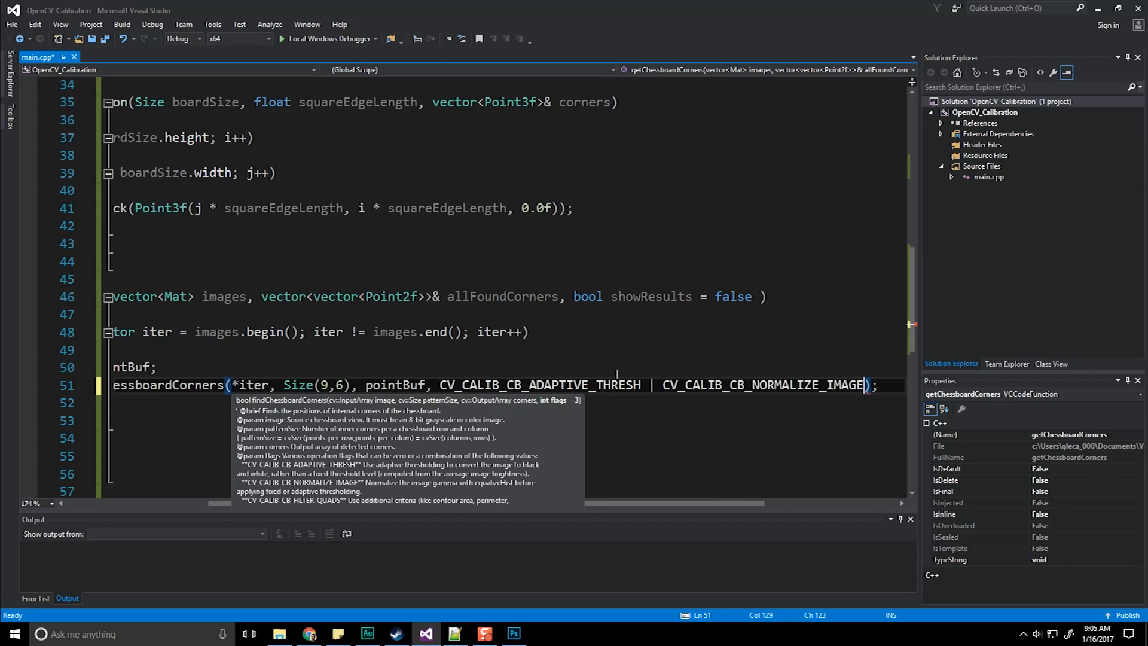
{"action": "key", "text": "Escape"}
{"action": "key", "text": "End"}
{"action": "key", "text": "ctrl+s"}
{"action": "key", "text": "Return"}
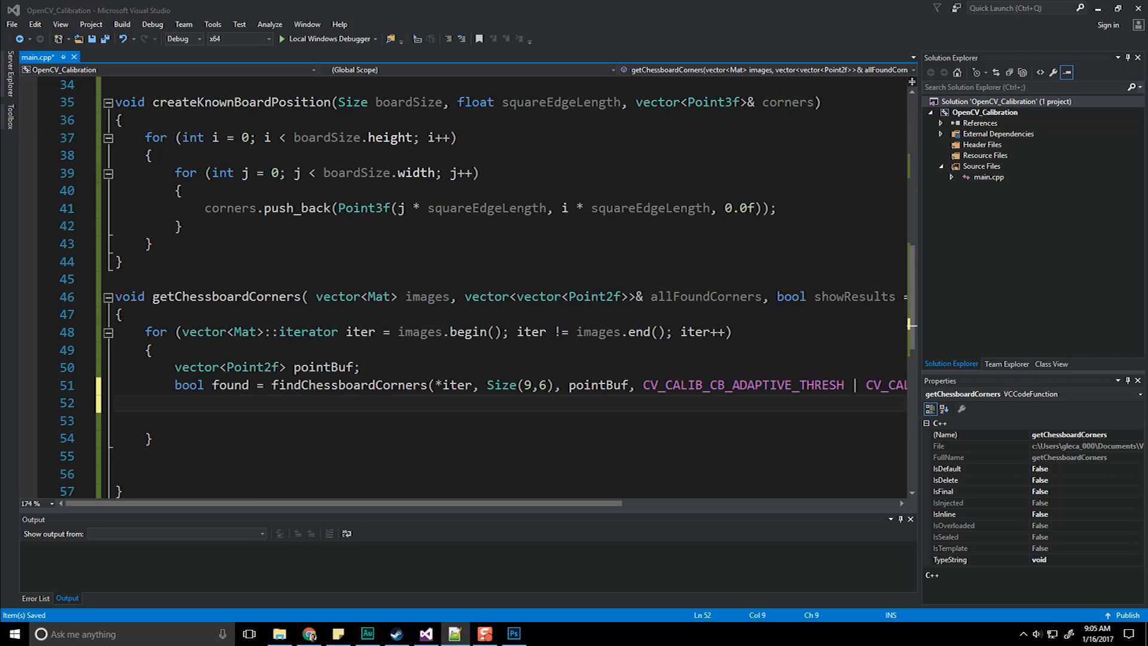
Add if (found) { allFoundCorners.push_back(pointBuf); } below the call and save.
{"action": "key", "text": "Return"}
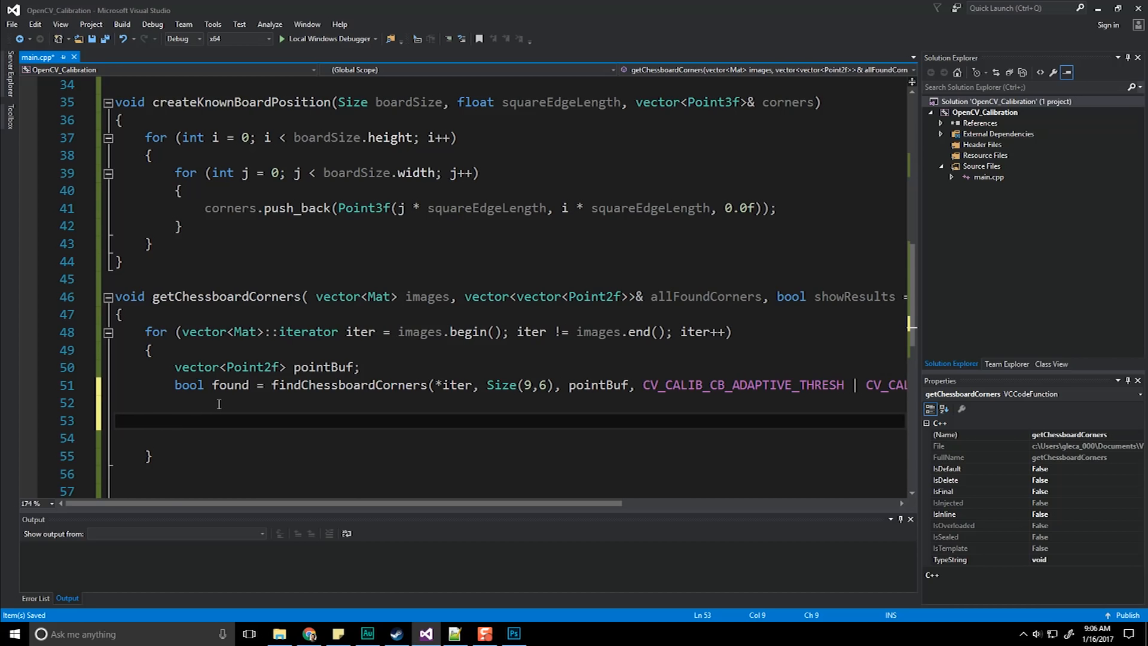
{"action": "type", "text": "if()"}
{"action": "type", "text": "found)"}
{"action": "key", "text": "Return"}
{"action": "type", "text": "{"}
{"action": "key", "text": "Return"}
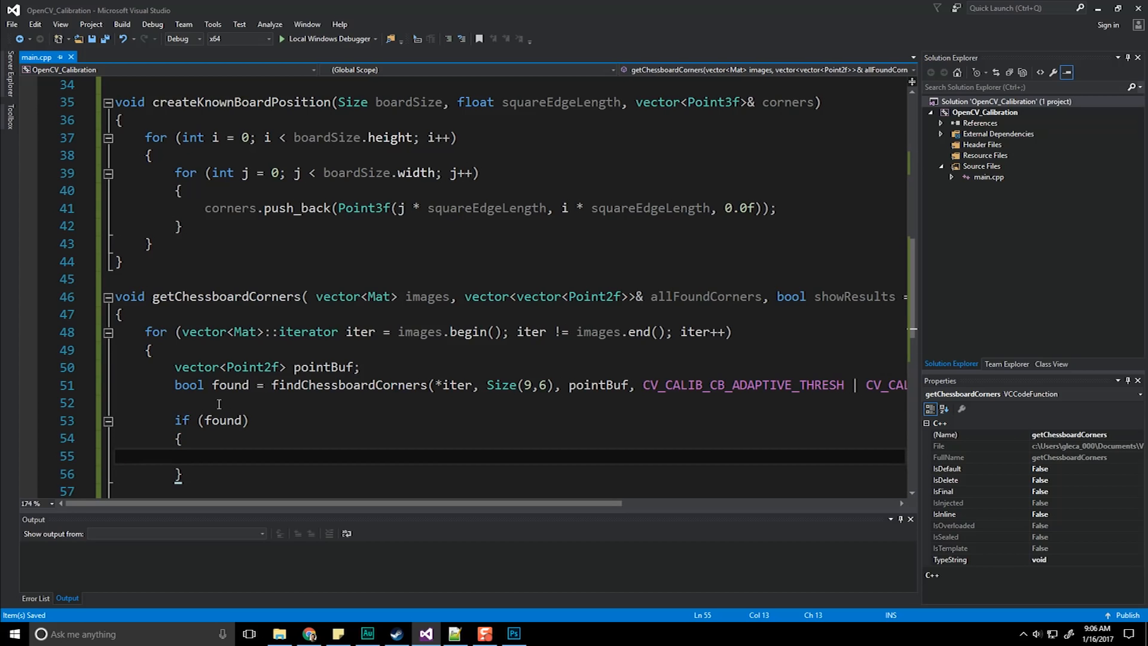
{"action": "type", "text": "a"}
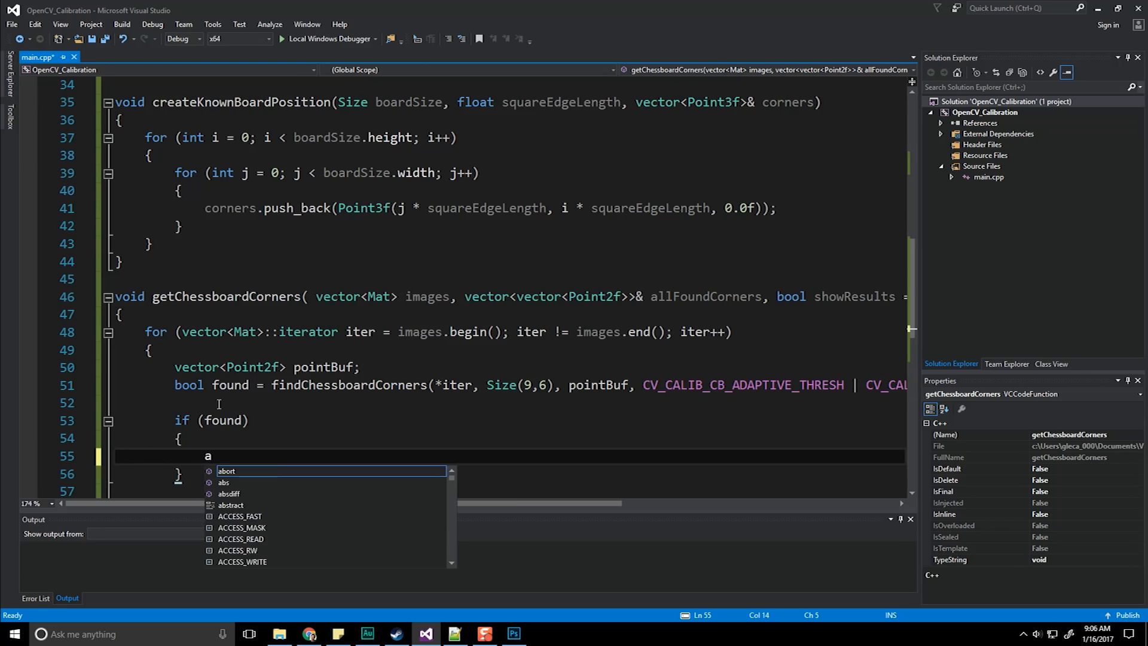
{"action": "type", "text": "llFound"}
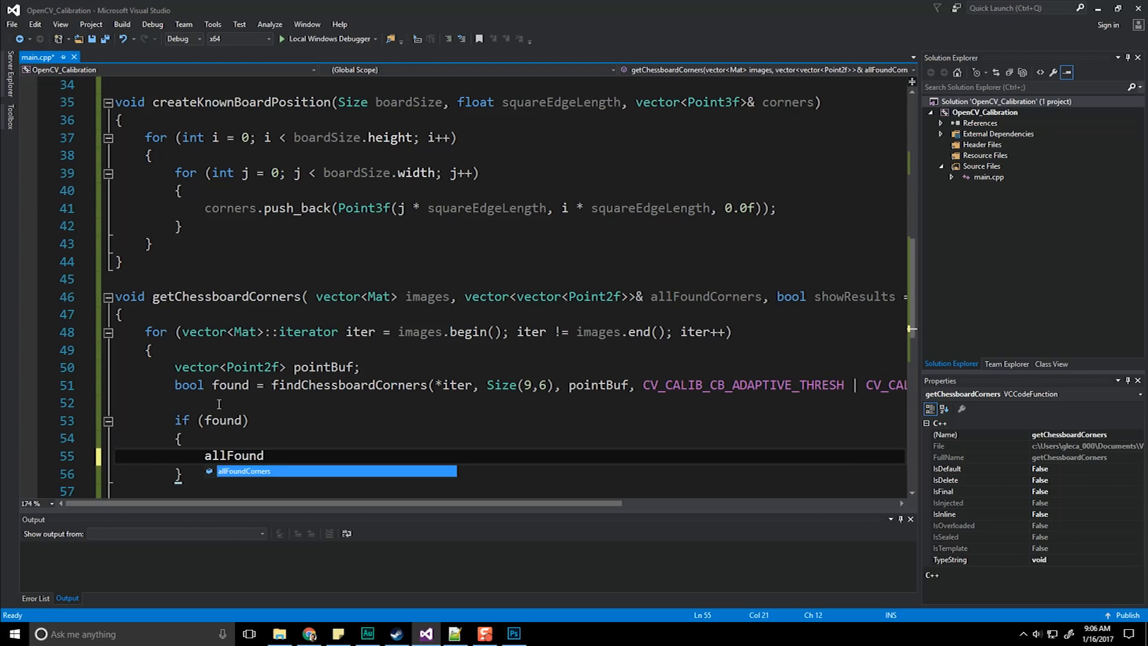
{"action": "key", "text": "Tab"}
{"action": "type", "text": ".pus"}
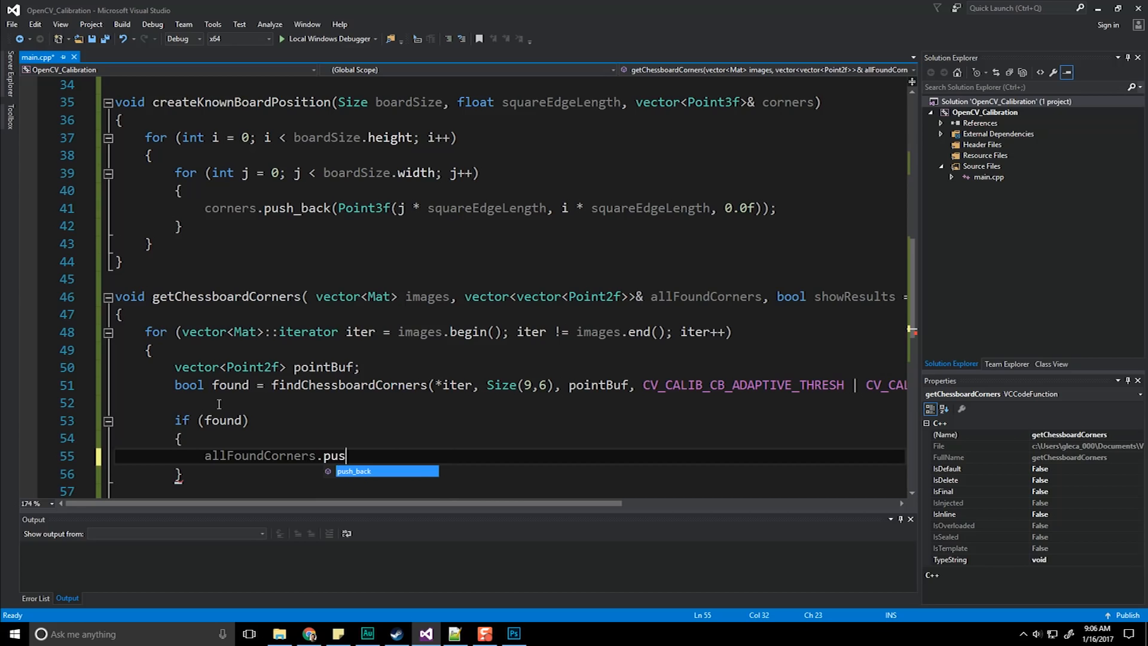
{"action": "type", "text": "h"}
{"action": "key", "text": "Tab"}
{"action": "type", "text": "()"}
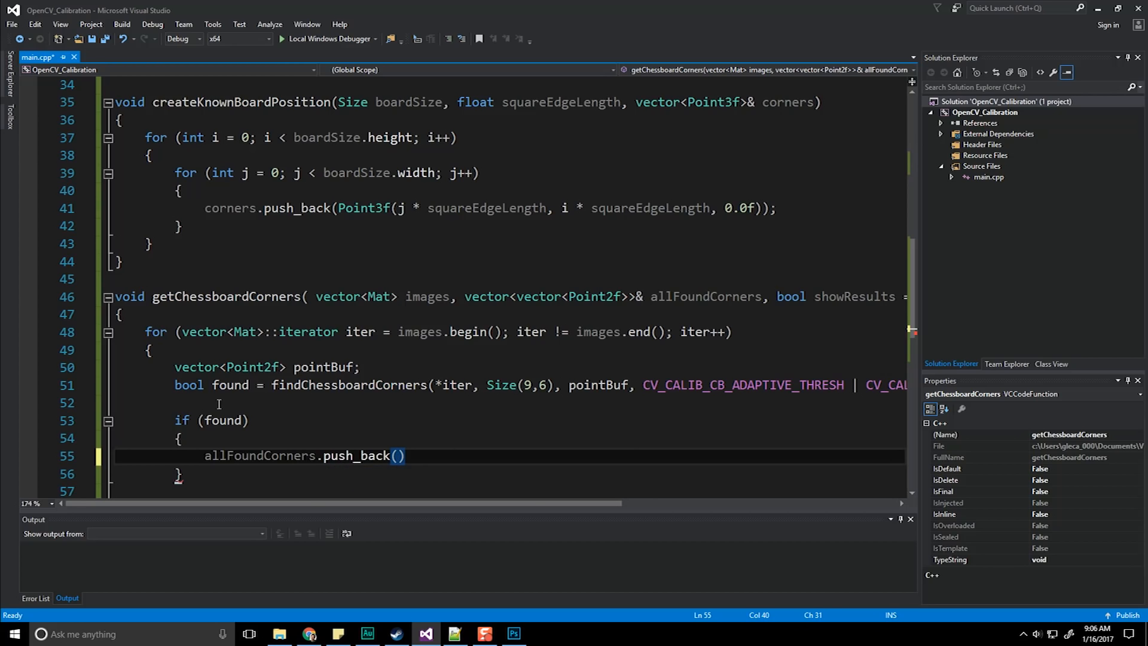
{"action": "type", "text": "point"}
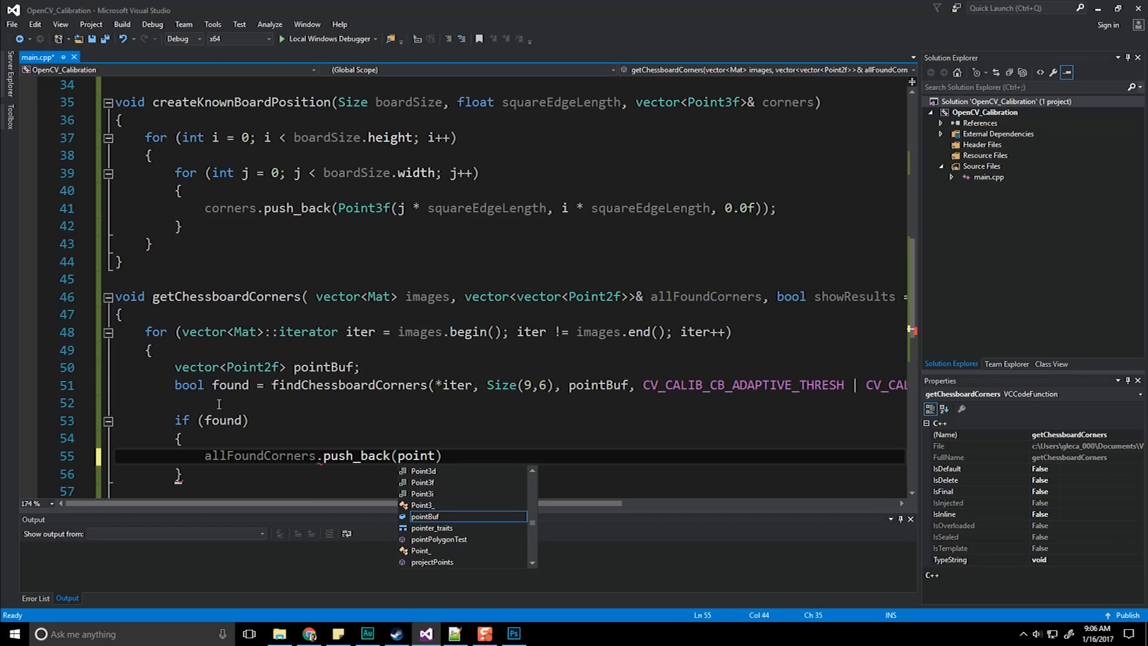
{"action": "type", "text": ")"}
{"action": "key", "text": "ctrl+s"}
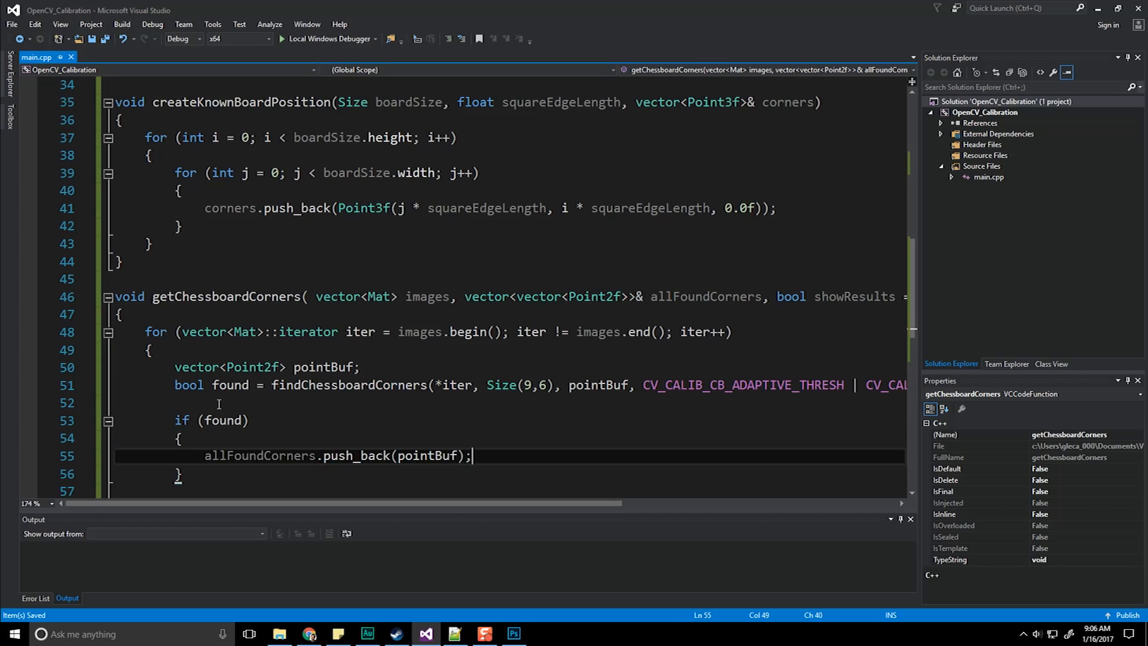
{"action": "key", "text": "Down"}
Add an if (showResults) block with braces after the found check.
{"action": "key", "text": "Return"}
{"action": "key", "text": "Return"}
{"action": "key", "text": "Return"}
{"action": "key", "text": "Up"}
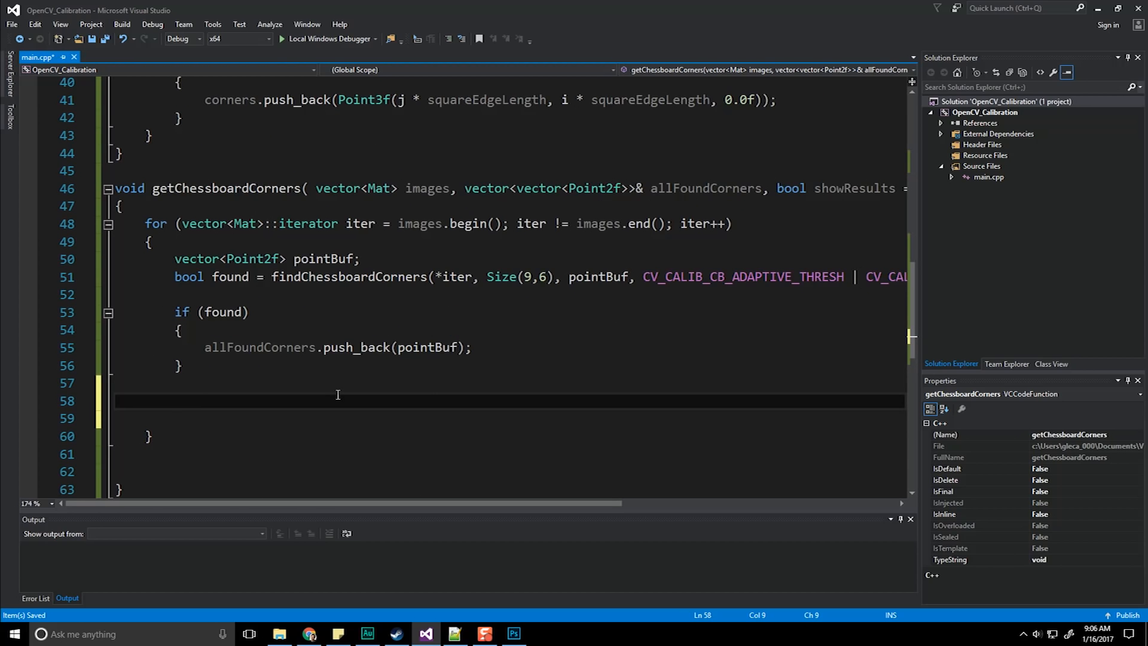
{"action": "type", "text": "if()"}
{"action": "key", "text": "Left"}
{"action": "type", "text": "showR"}
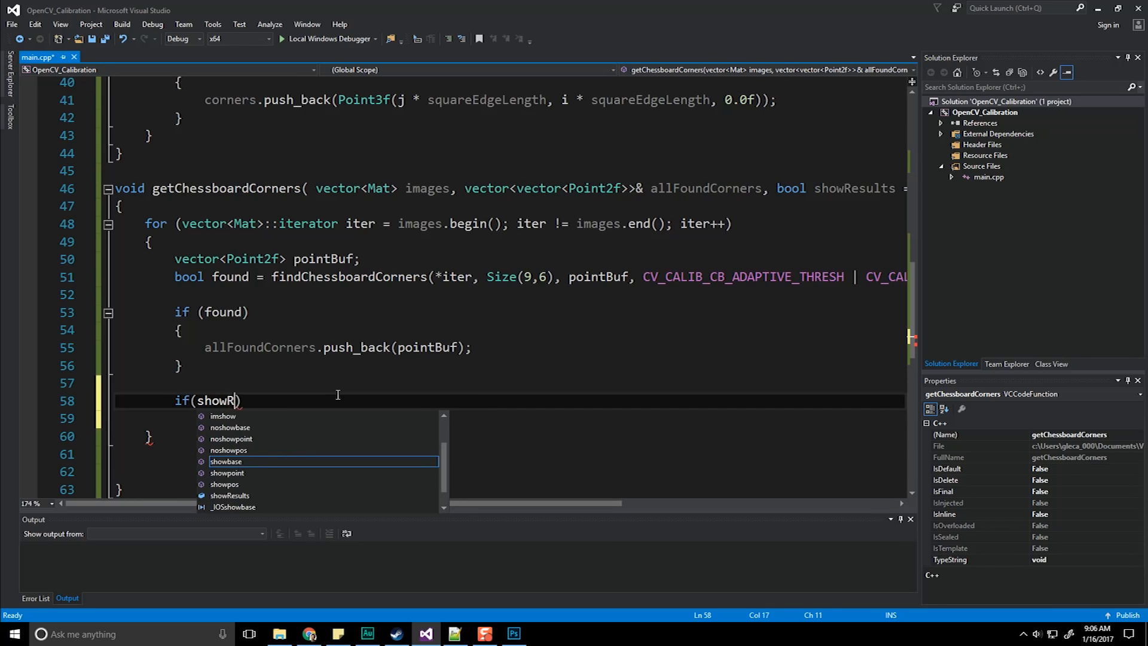
{"action": "type", "text": "esults)"}
{"action": "key", "text": "Return"}
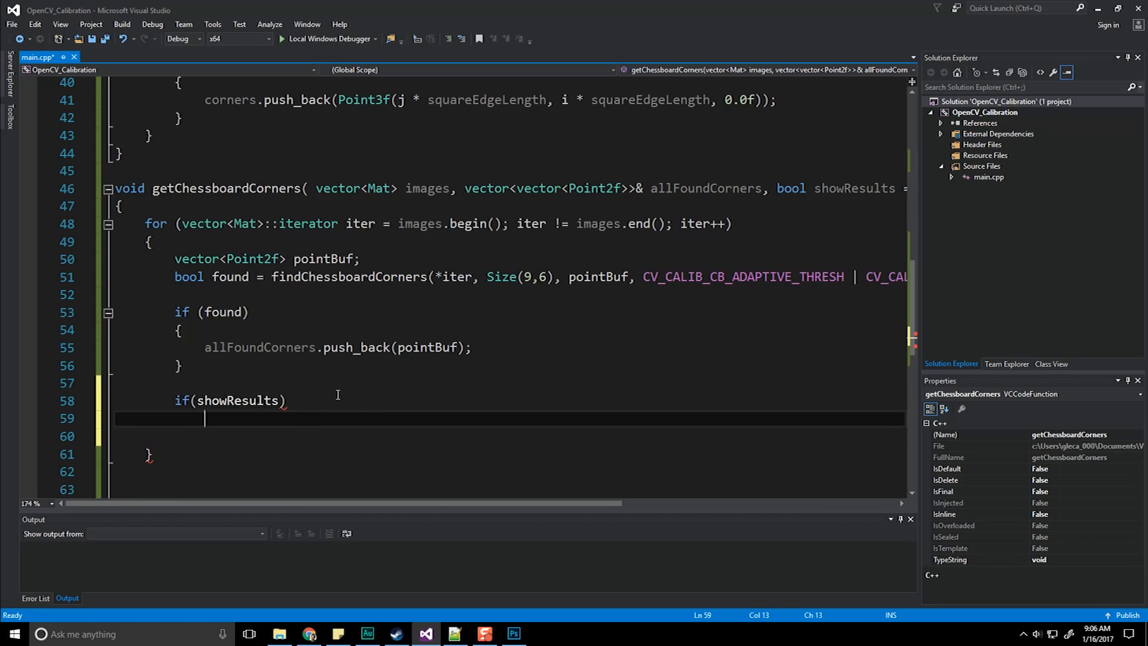
{"action": "type", "text": "{"}
{"action": "key", "text": "Return"}
{"action": "type", "text": "draw"}
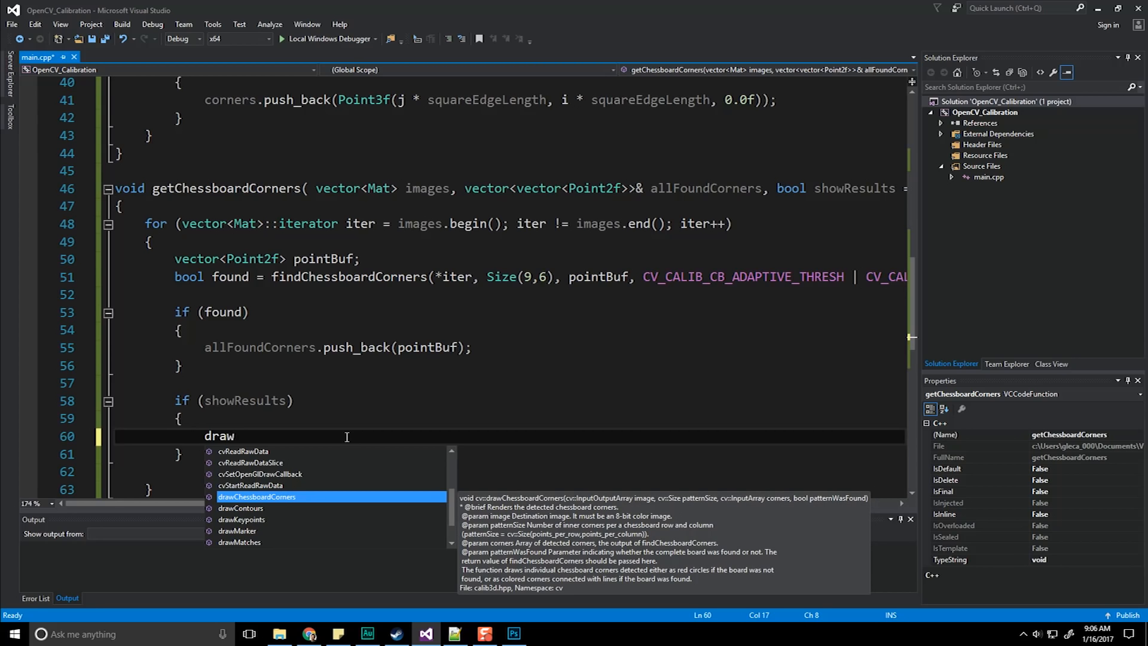
Inside it call drawChessboardCorners(*iter, Size(9, 6), pointBuf, found) and save.
{"action": "key", "text": "Tab"}
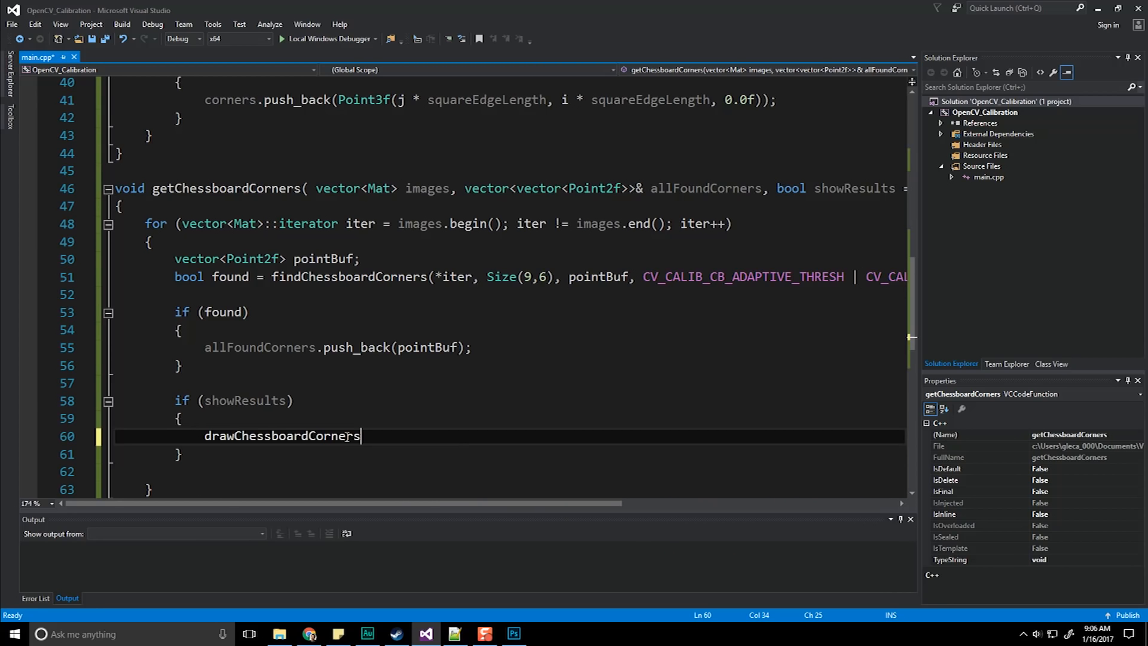
{"action": "type", "text": "()"}
{"action": "type", "text": "*"}
{"action": "type", "text": "iter, "}
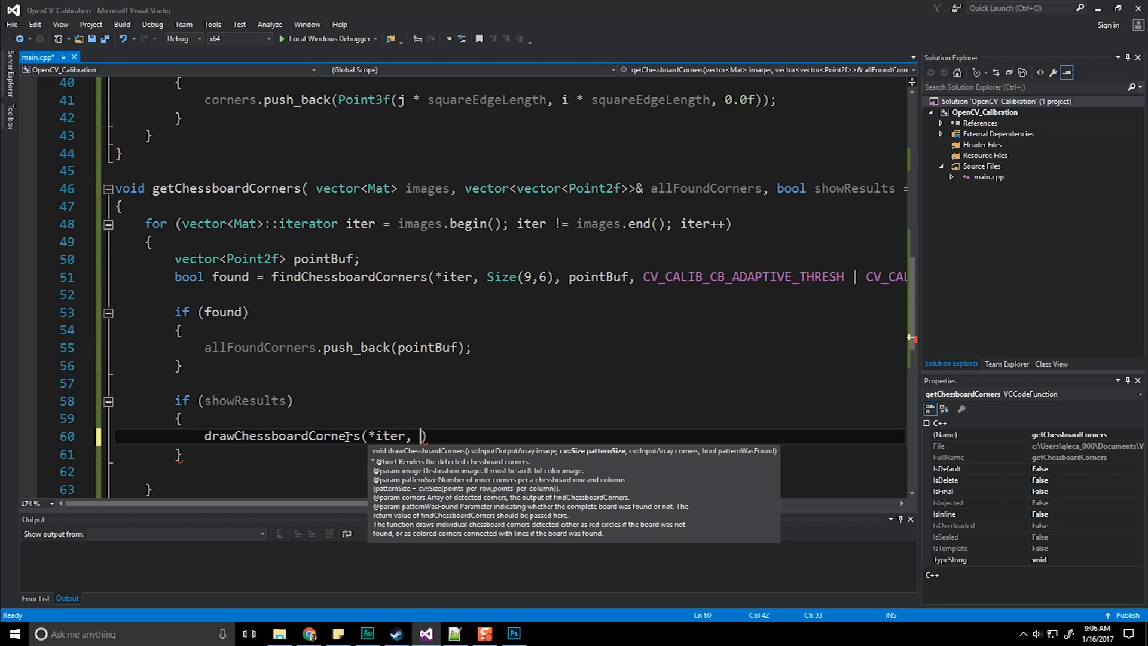
{"action": "type", "text": "Size("}
{"action": "type", "text": "9,"}
{"action": "type", "text": "6),"}
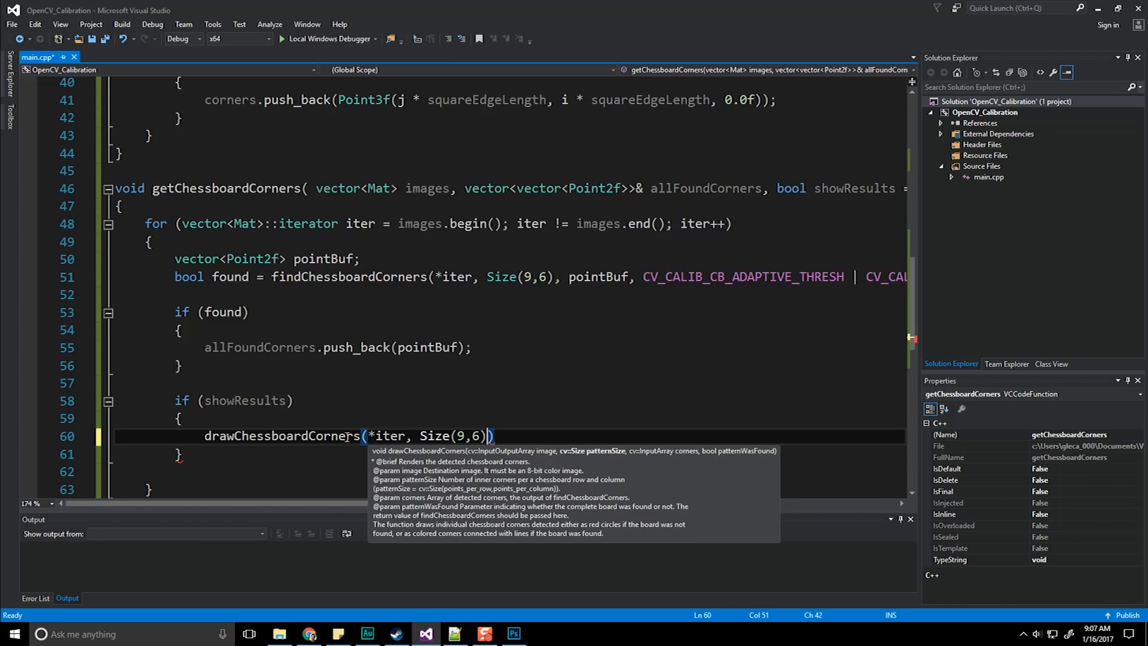
{"action": "key", "text": "ctrl+s"}
{"action": "scroll", "coordinate": [516, 371], "scroll_direction": "down", "scroll_amount": 2}
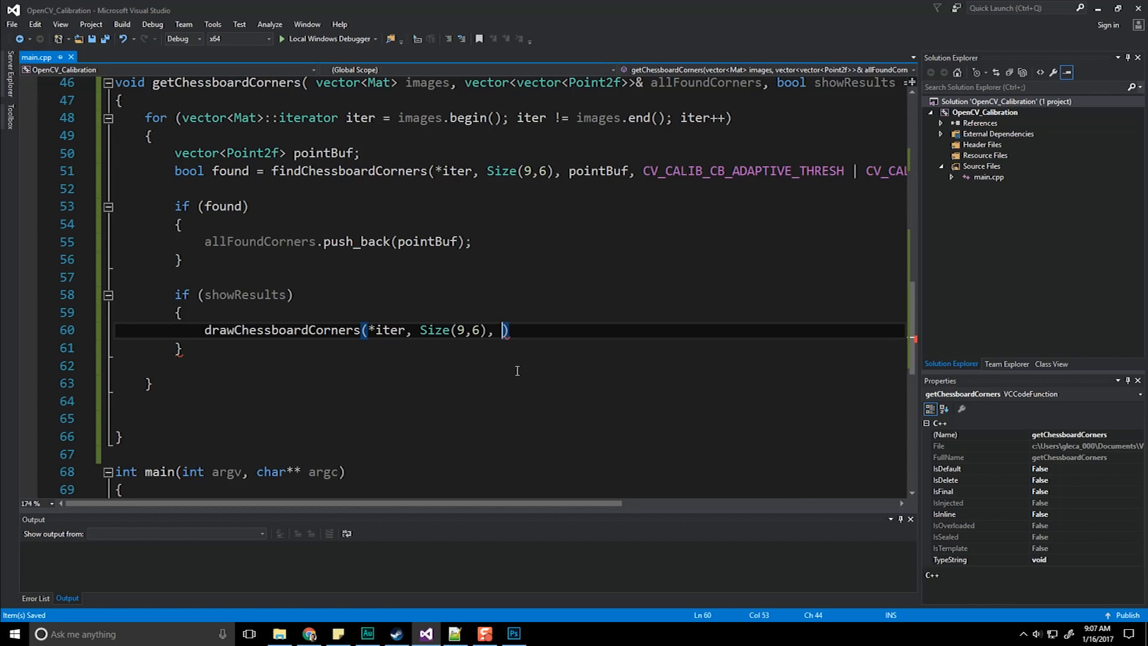
{"action": "type", "text": "pointBuf"}
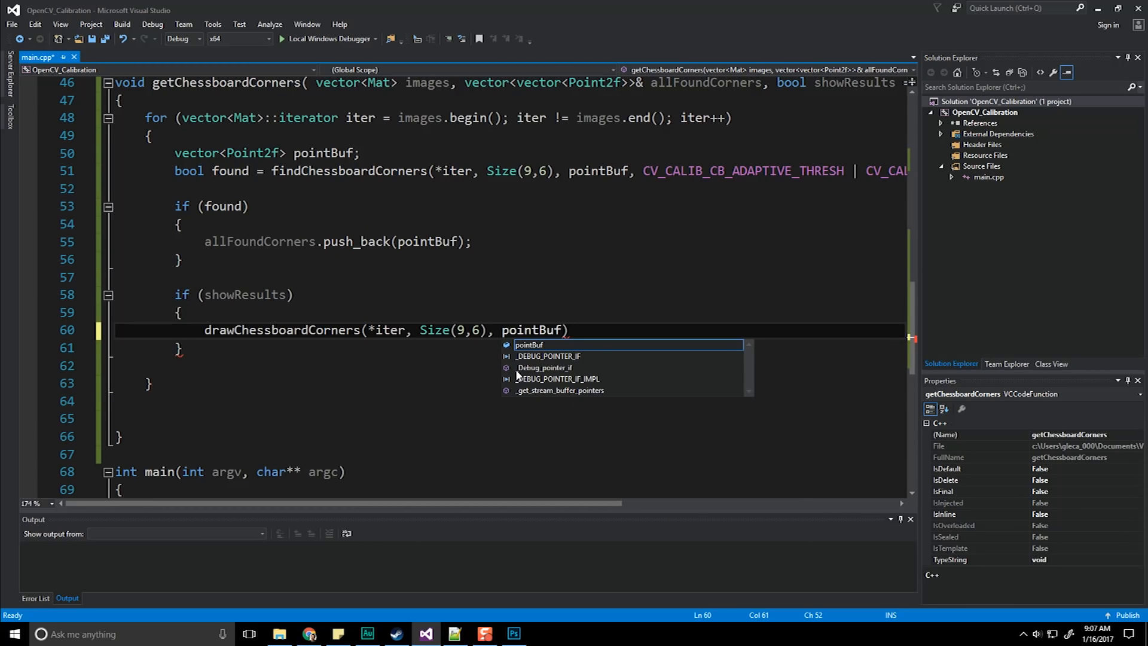
{"action": "type", "text": ", "}
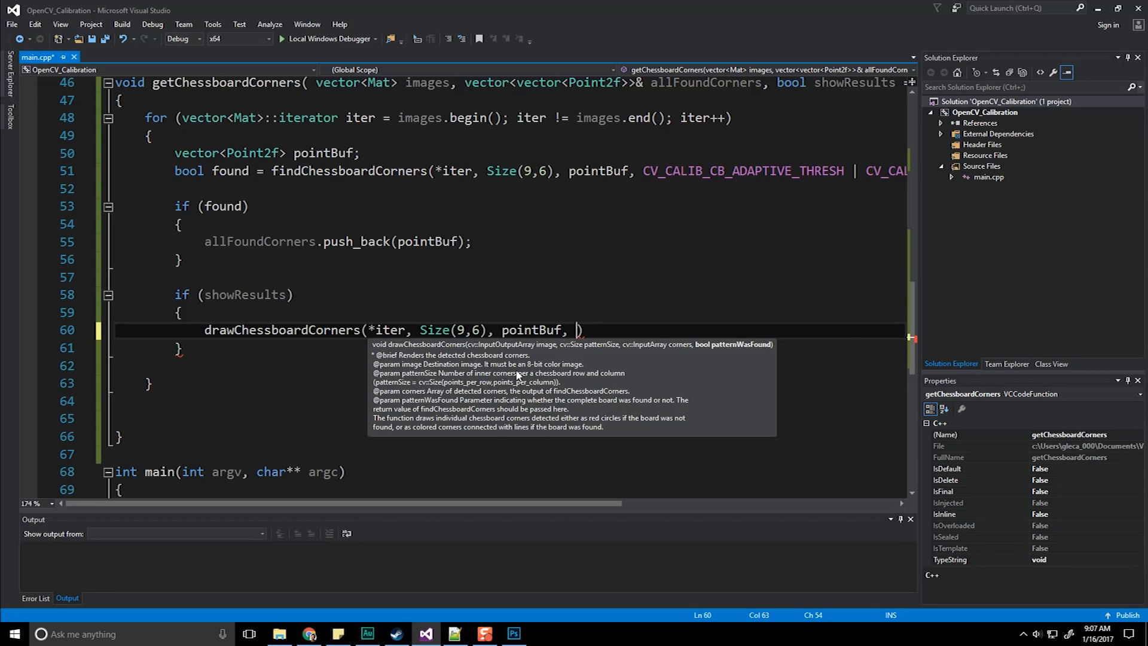
{"action": "type", "text": "found)"}
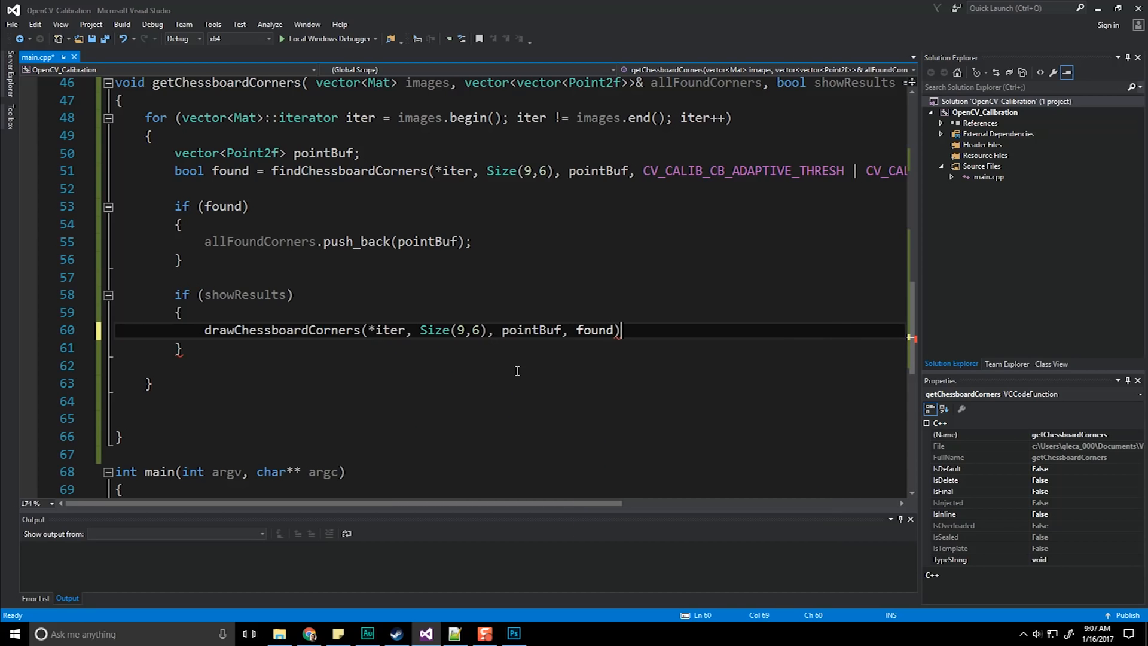
{"action": "key", "text": "ctrl+s"}
{"action": "type", "text": ";"}
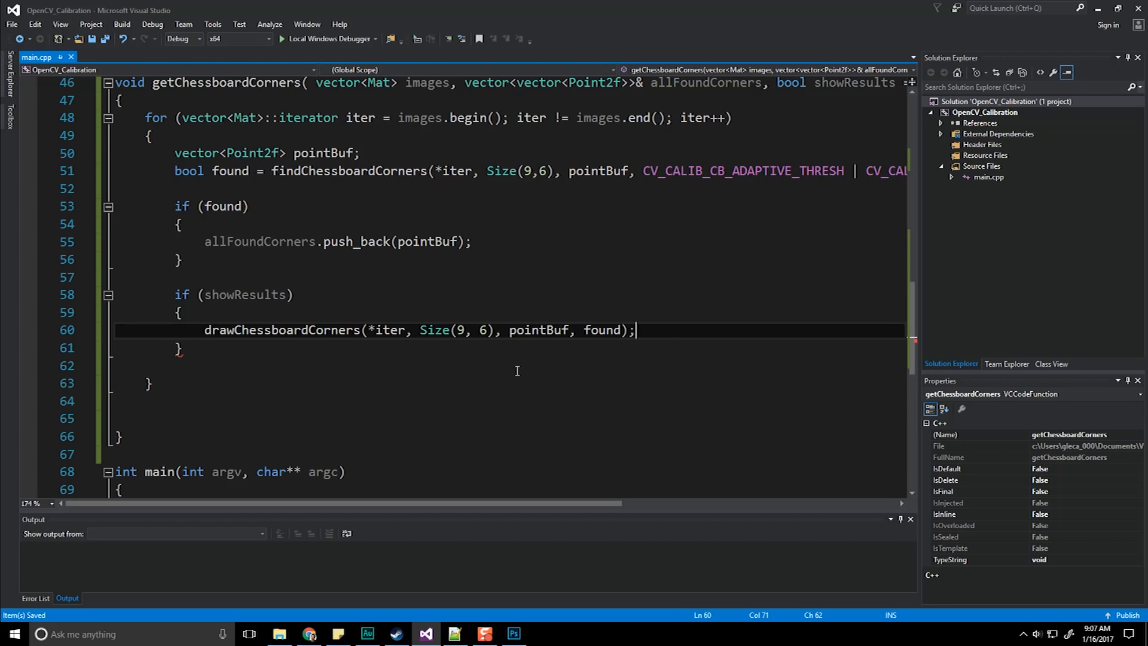
Add imshow("Looking for Corners", *iter); and waitKey(0); to the showResults block and save.
{"action": "key", "text": "Return"}
{"action": "type", "text": "ims"}
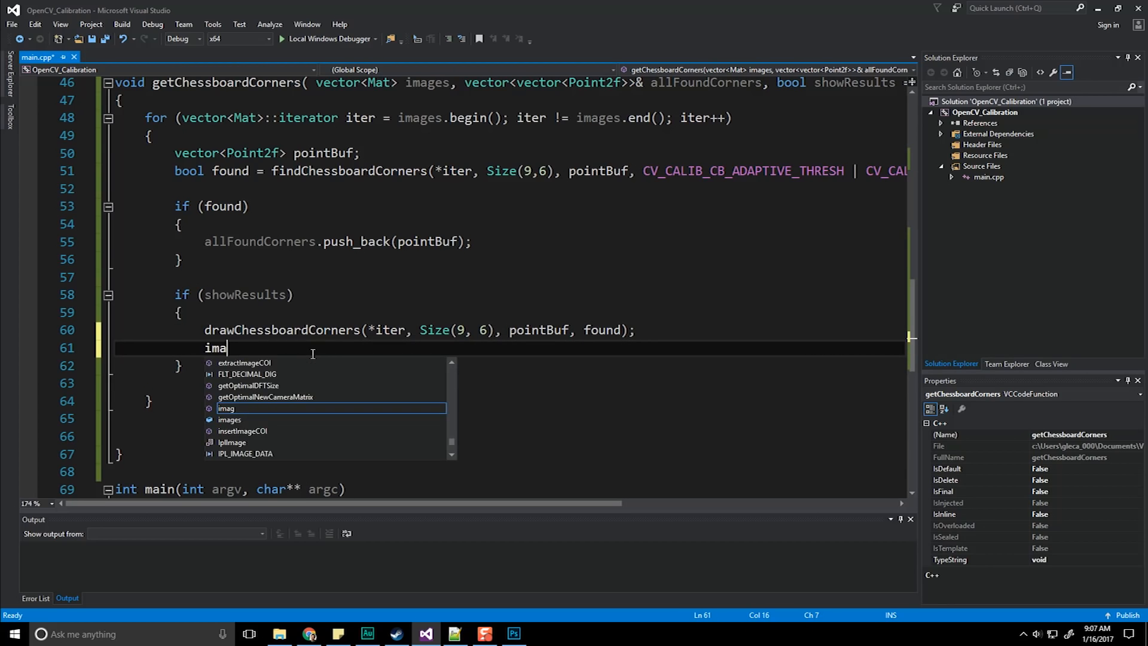
{"action": "type", "text": "how()"}
{"action": "key", "text": "Left"}
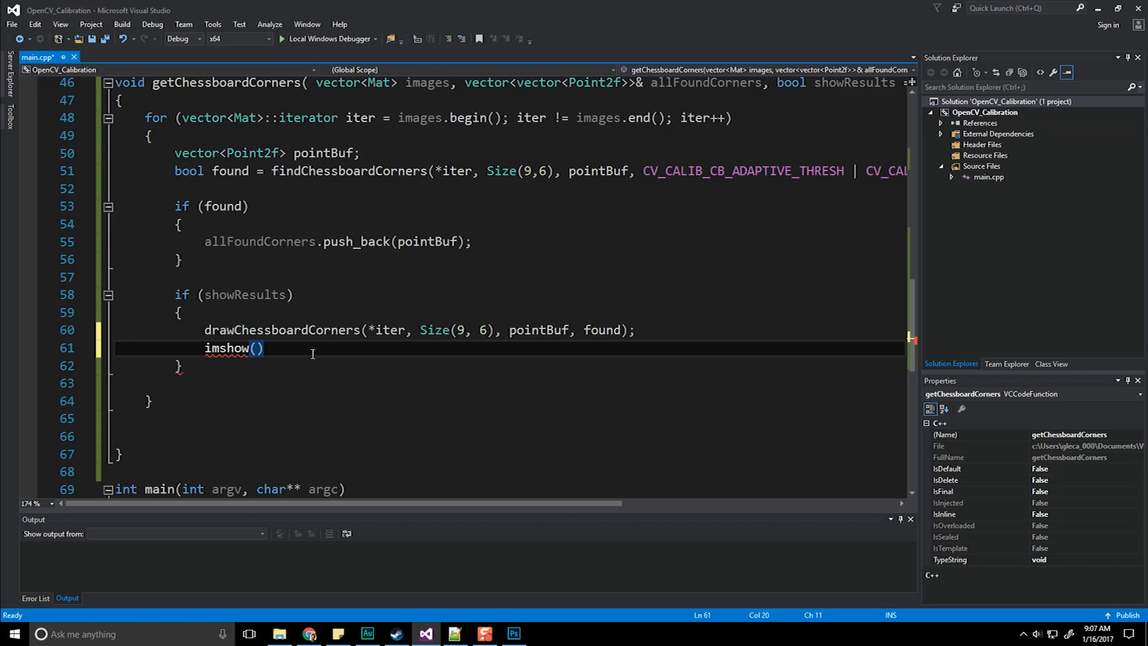
{"action": "type", "text": "\"Look"}
{"action": "type", "text": "ing for Corners"}
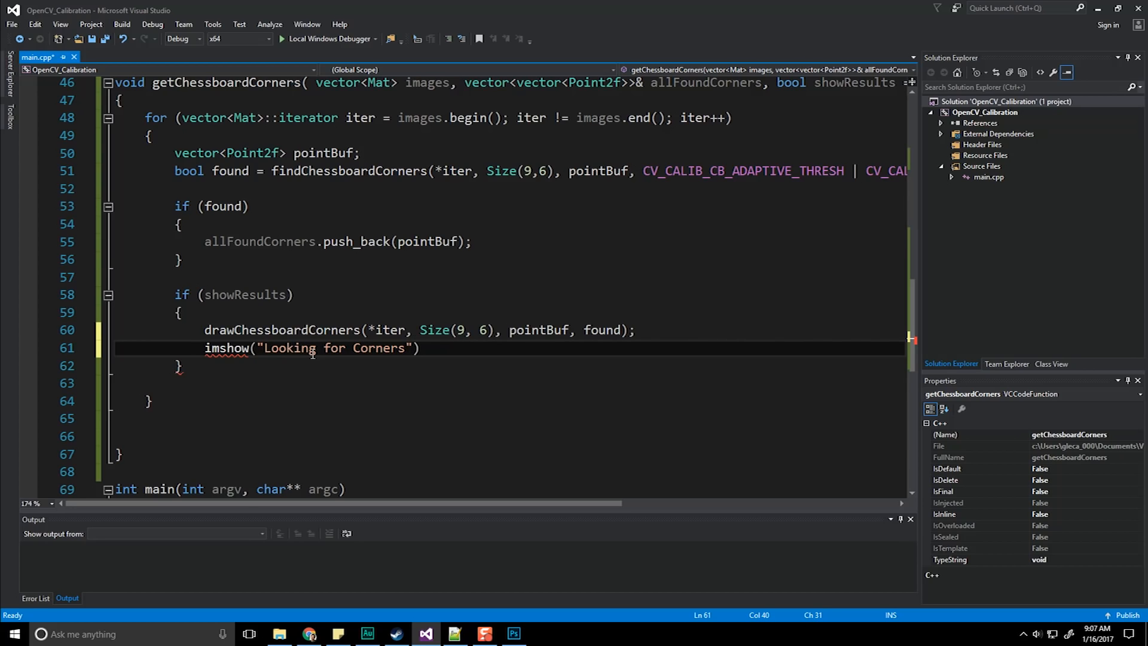
{"action": "type", "text": "\", *iter);"}
{"action": "key", "text": "ctrl+s"}
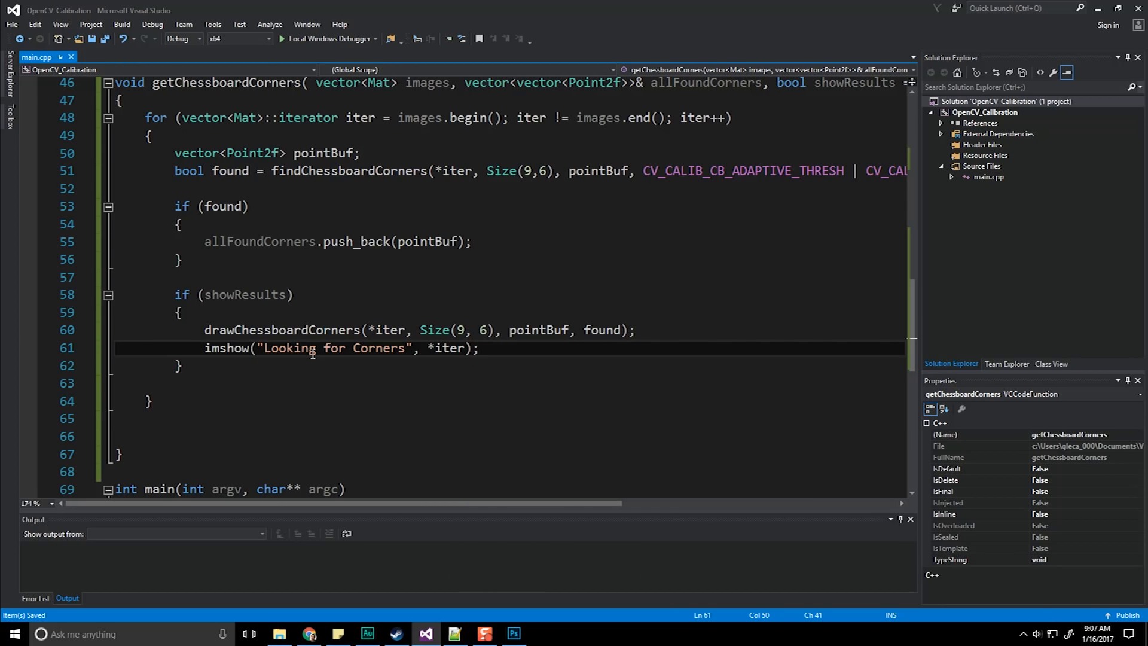
{"action": "key", "text": "Return"}
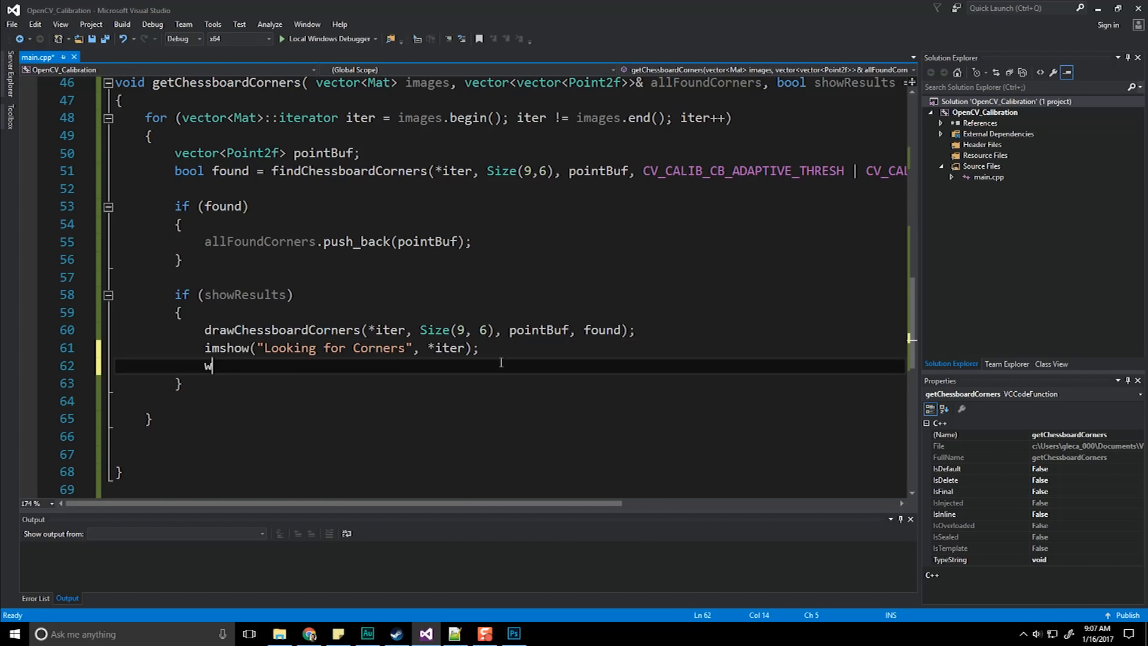
{"action": "type", "text": "waitKey"}
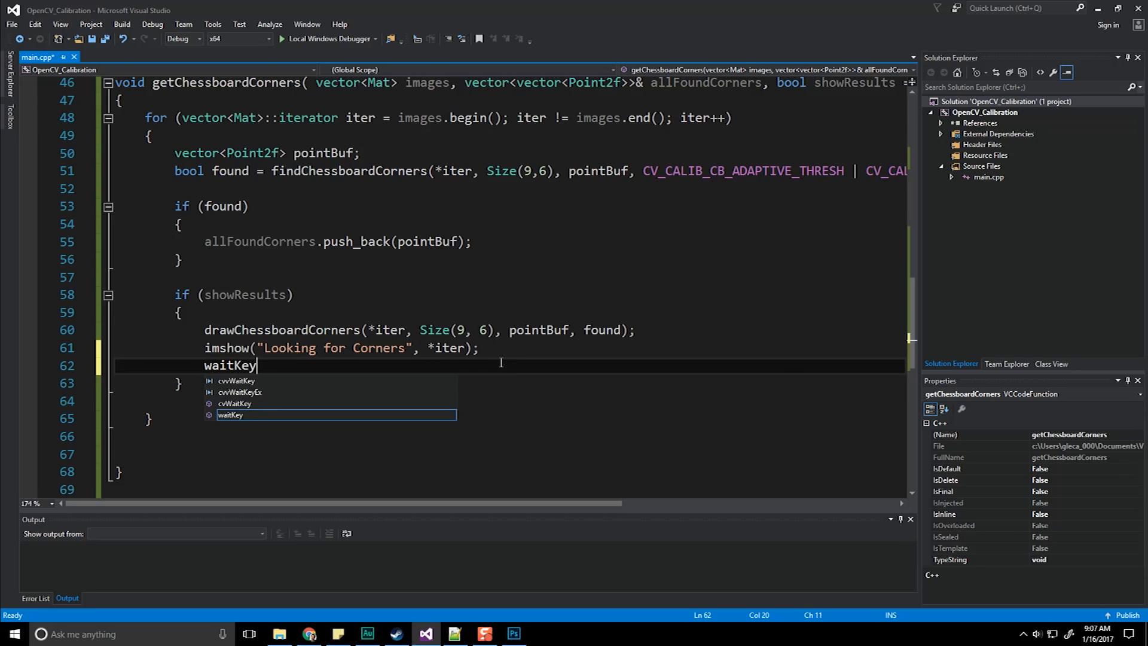
{"action": "type", "text": "(0)"}
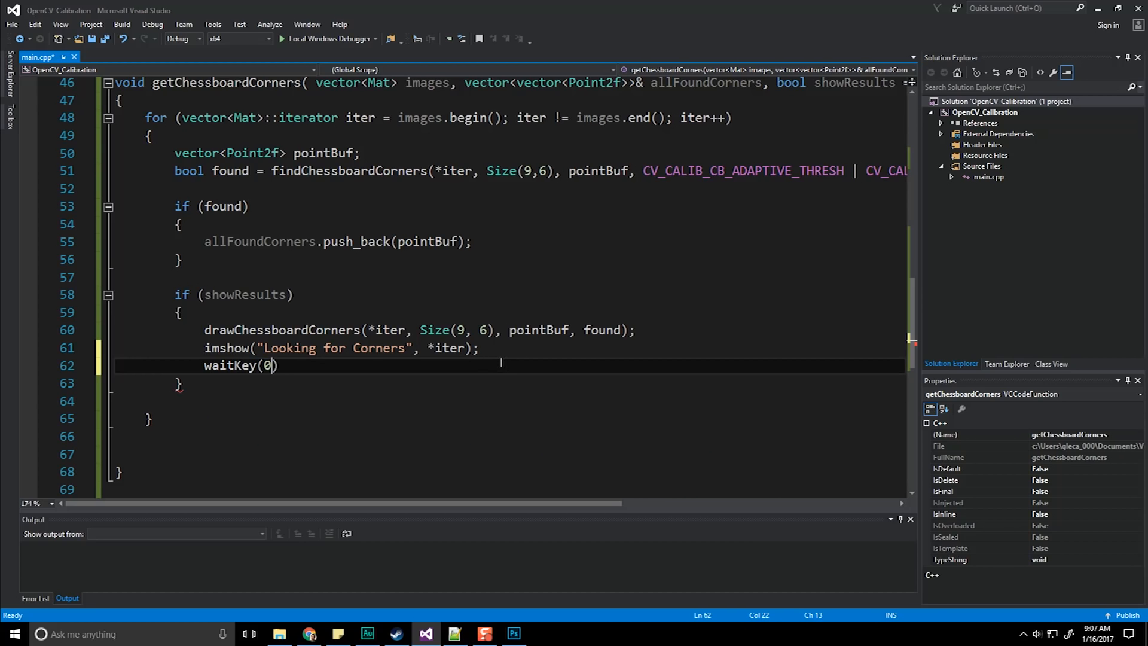
{"action": "type", "text": ";"}
{"action": "key", "text": "ctrl+s"}
{"action": "left_click", "coordinate": [377, 348]}
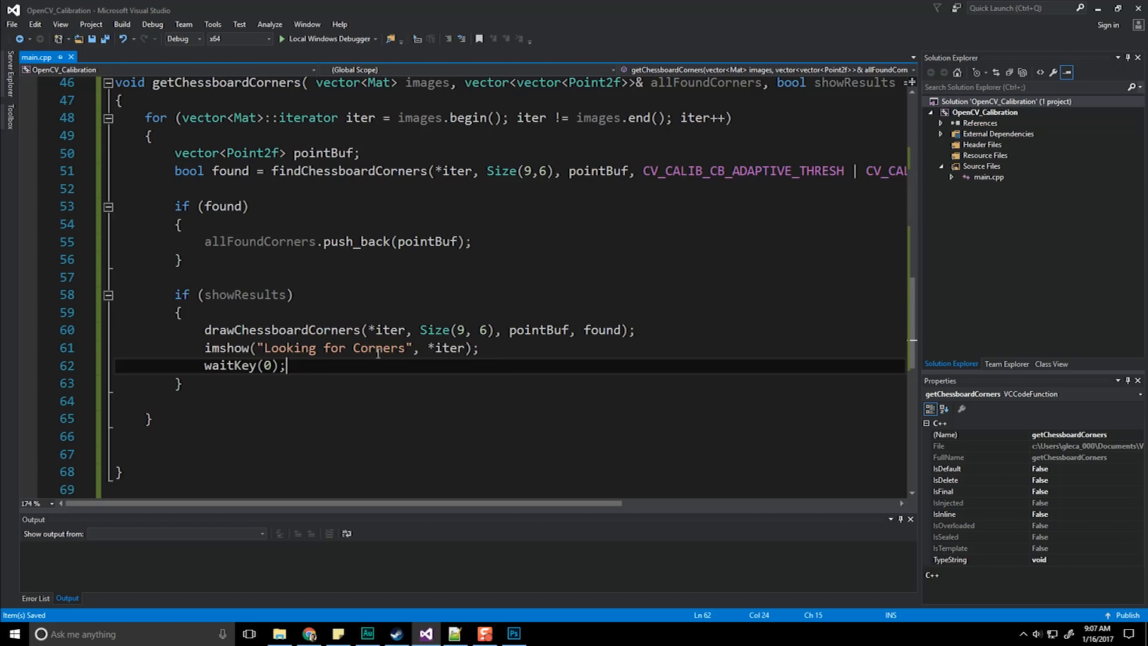
{"action": "scroll", "coordinate": [394, 344], "scroll_direction": "up", "scroll_amount": 1}
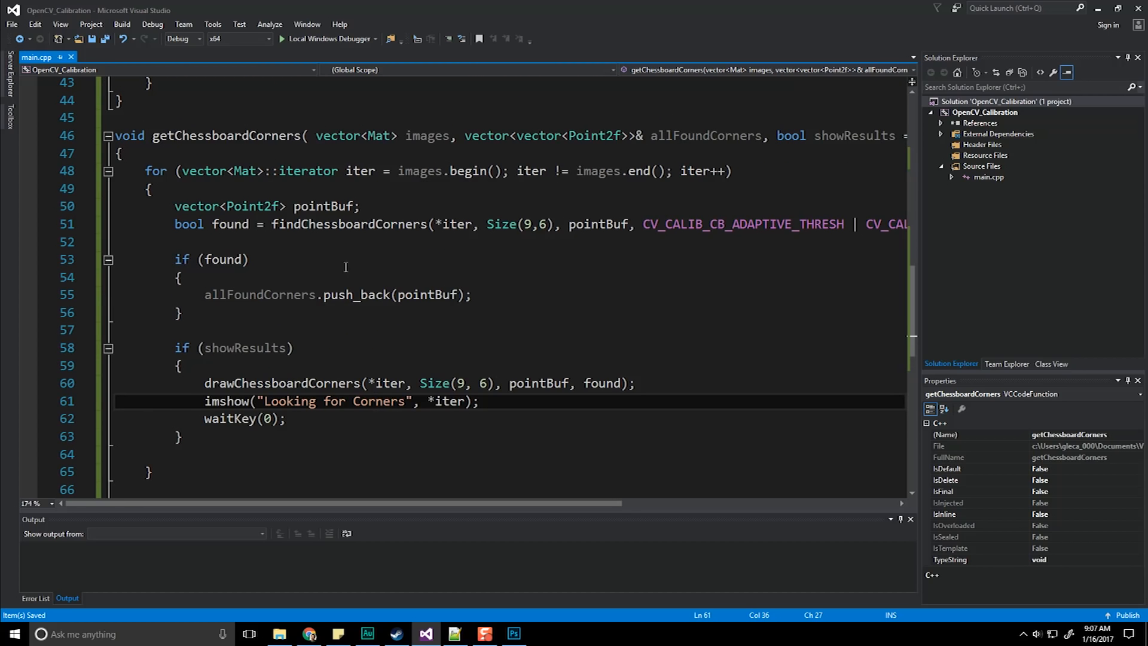
Remove the surplus blank lines so the loop's and function's closing braces follow directly.
{"action": "left_click_drag", "start_coordinate": [248, 126], "coordinate": [224, 471]}
{"action": "left_click", "coordinate": [225, 471]}
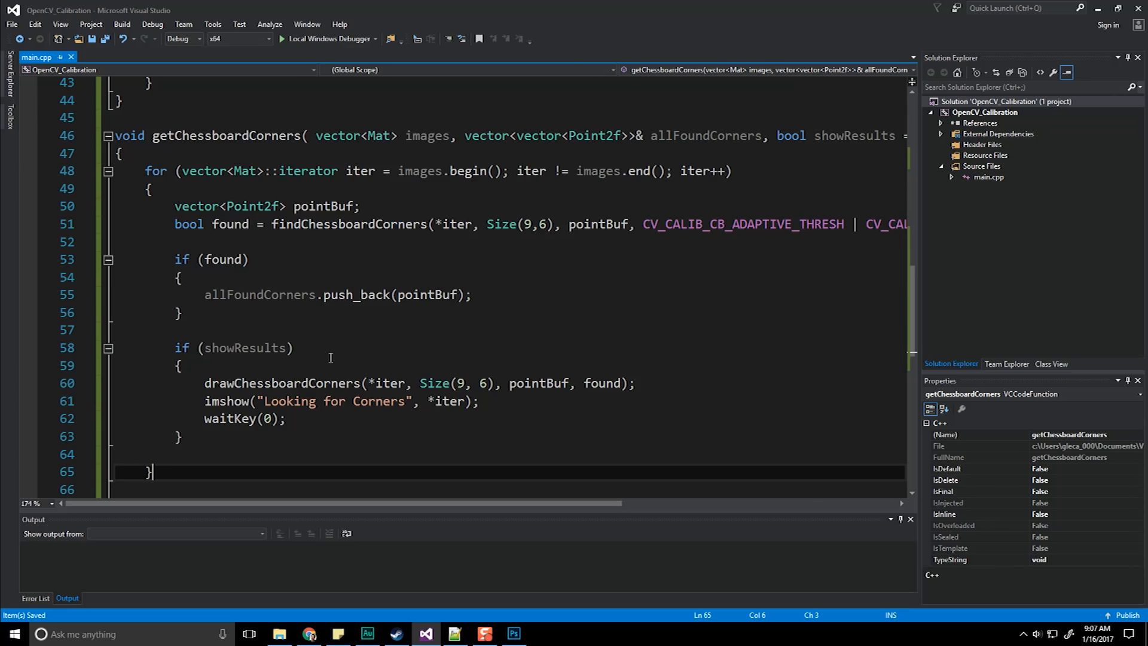
{"action": "key", "text": "ctrl+z"}
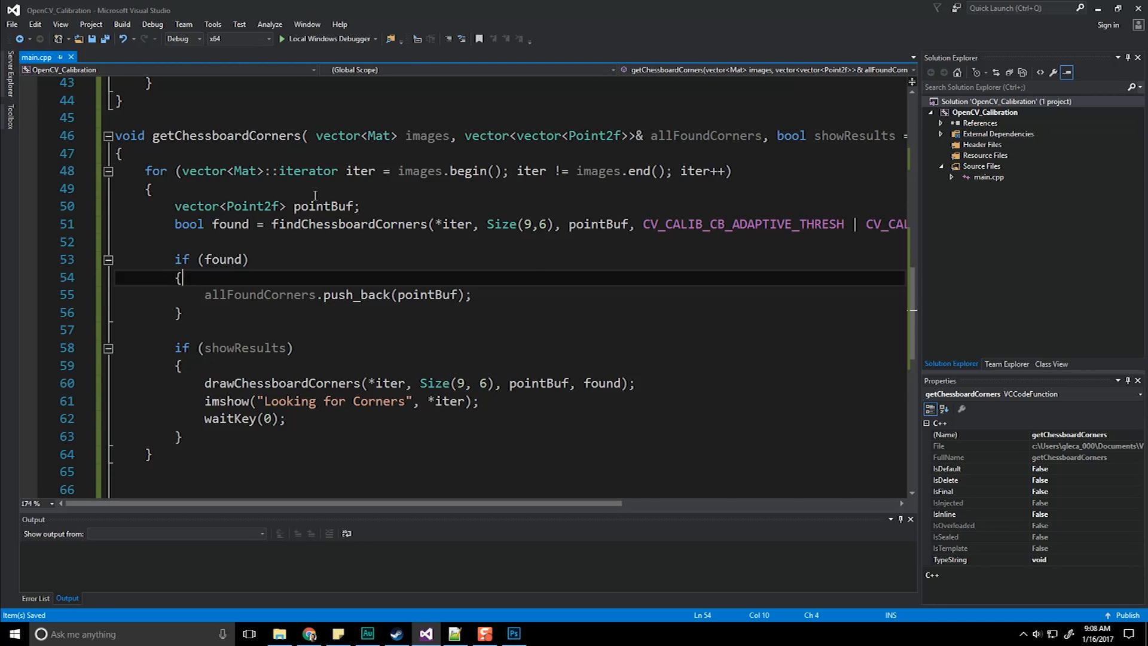
{"action": "scroll", "coordinate": [261, 135], "scroll_direction": "up", "scroll_amount": 4}
{"action": "scroll", "coordinate": [279, 427], "scroll_direction": "down", "scroll_amount": 4}
{"action": "scroll", "coordinate": [278, 428], "scroll_direction": "down", "scroll_amount": 3}
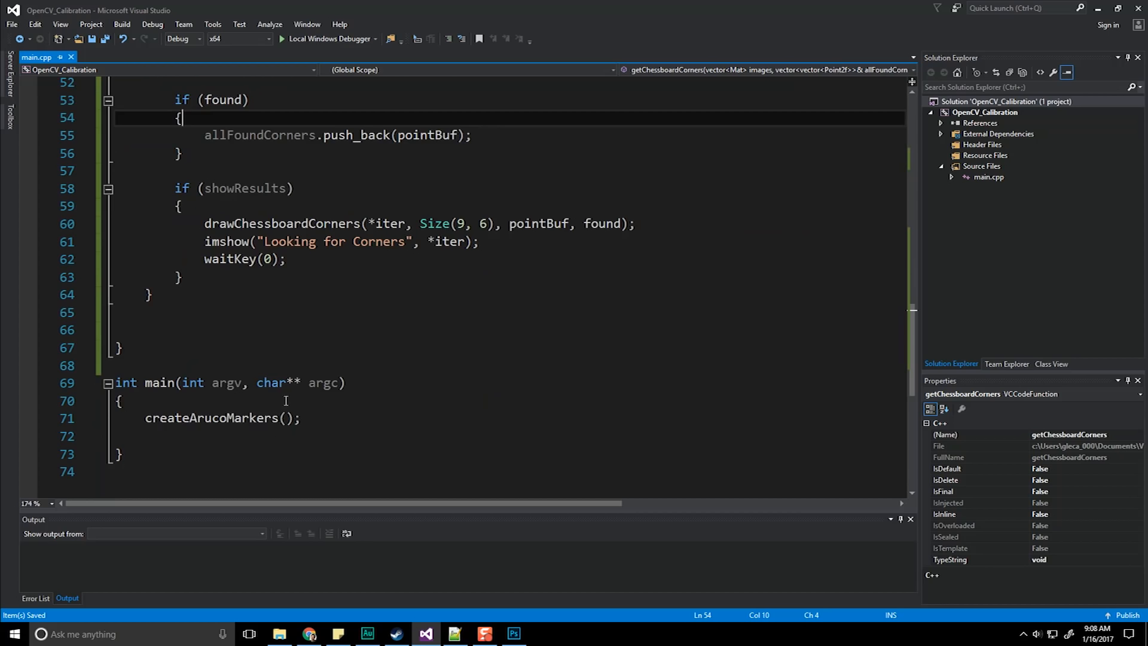
{"action": "scroll", "coordinate": [286, 400], "scroll_direction": "up", "scroll_amount": 2}
{"action": "left_click", "coordinate": [228, 451]}
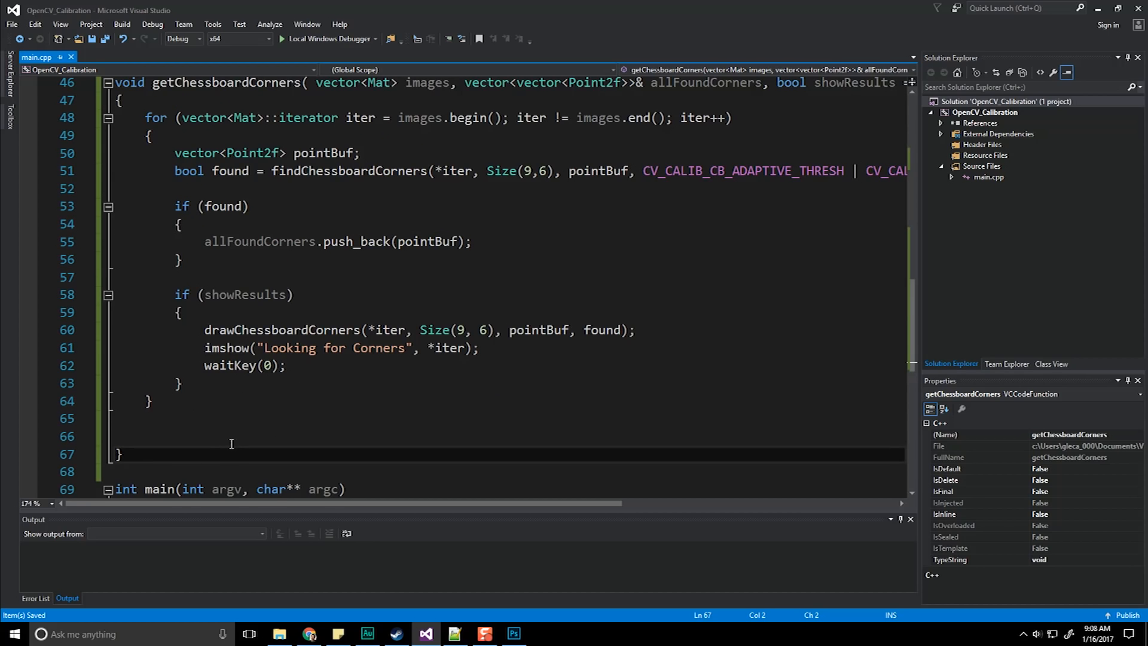
{"action": "left_click", "coordinate": [225, 439]}
{"action": "key", "text": "BackSpace"}
{"action": "key", "text": "BackSpace"}
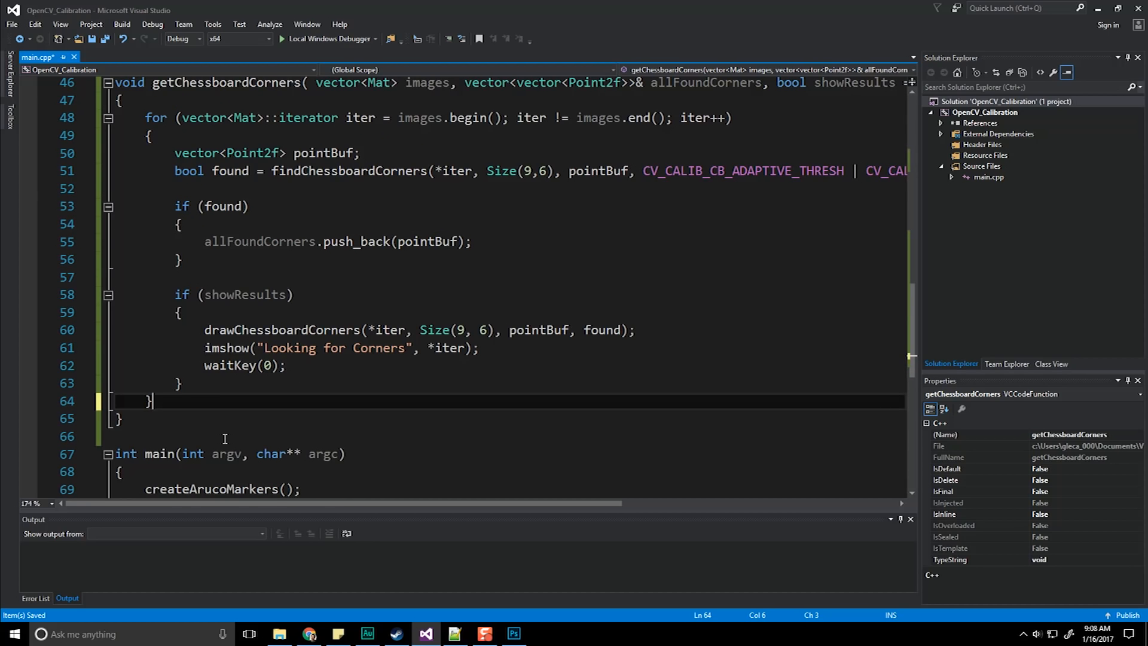